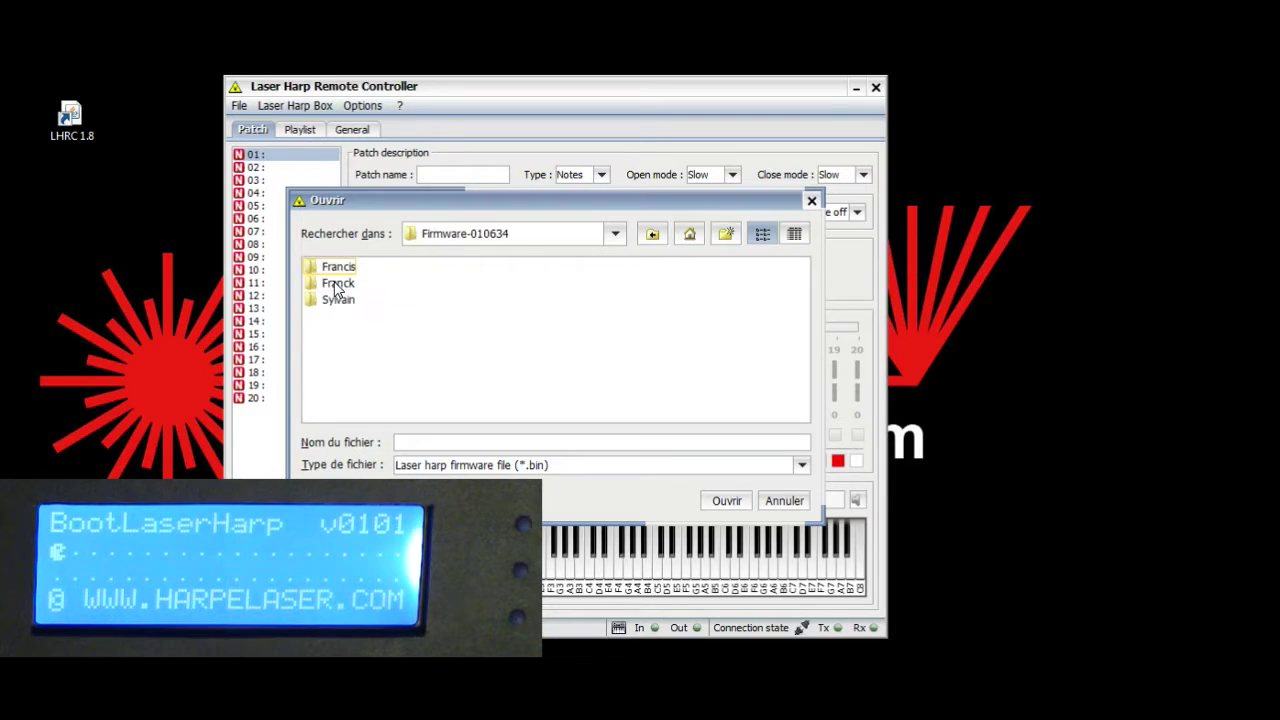
# Update the laser harp box with the firmware file in the second folder inside Firmware-010634.
pyautogui.doubleClick(337, 284)
pyautogui.doubleClick(336, 265)
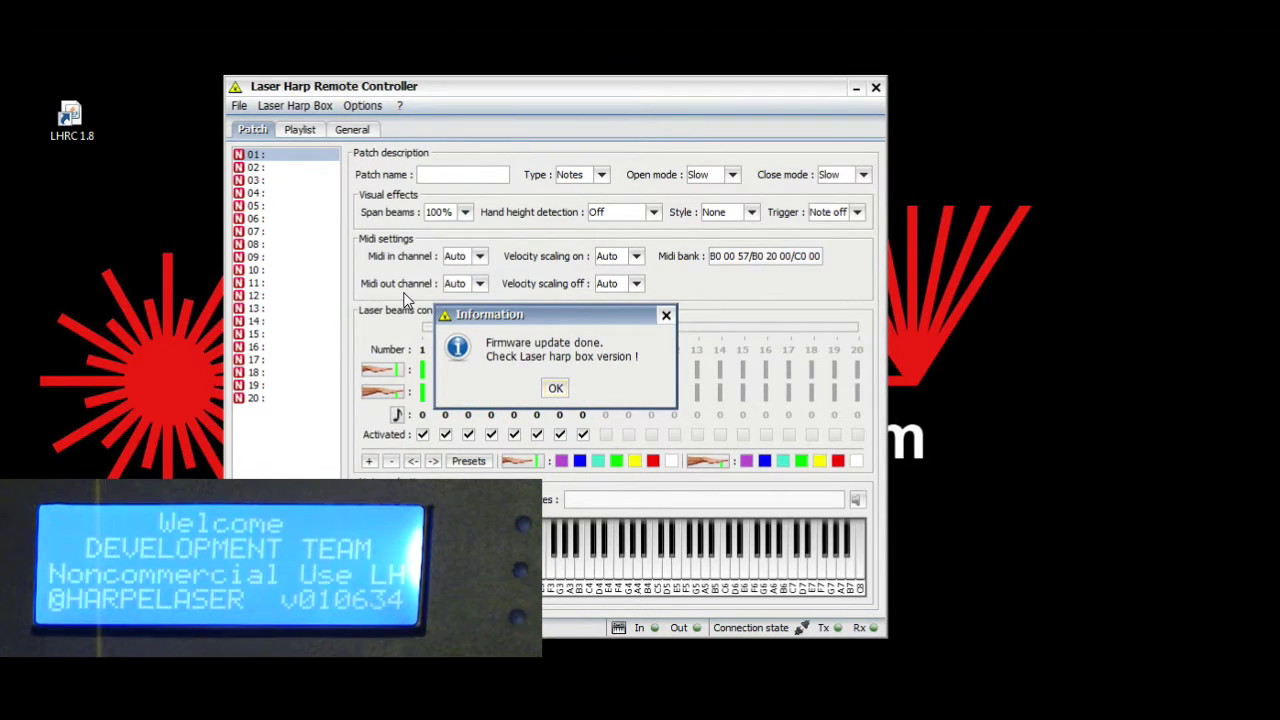
pyautogui.click(553, 388)
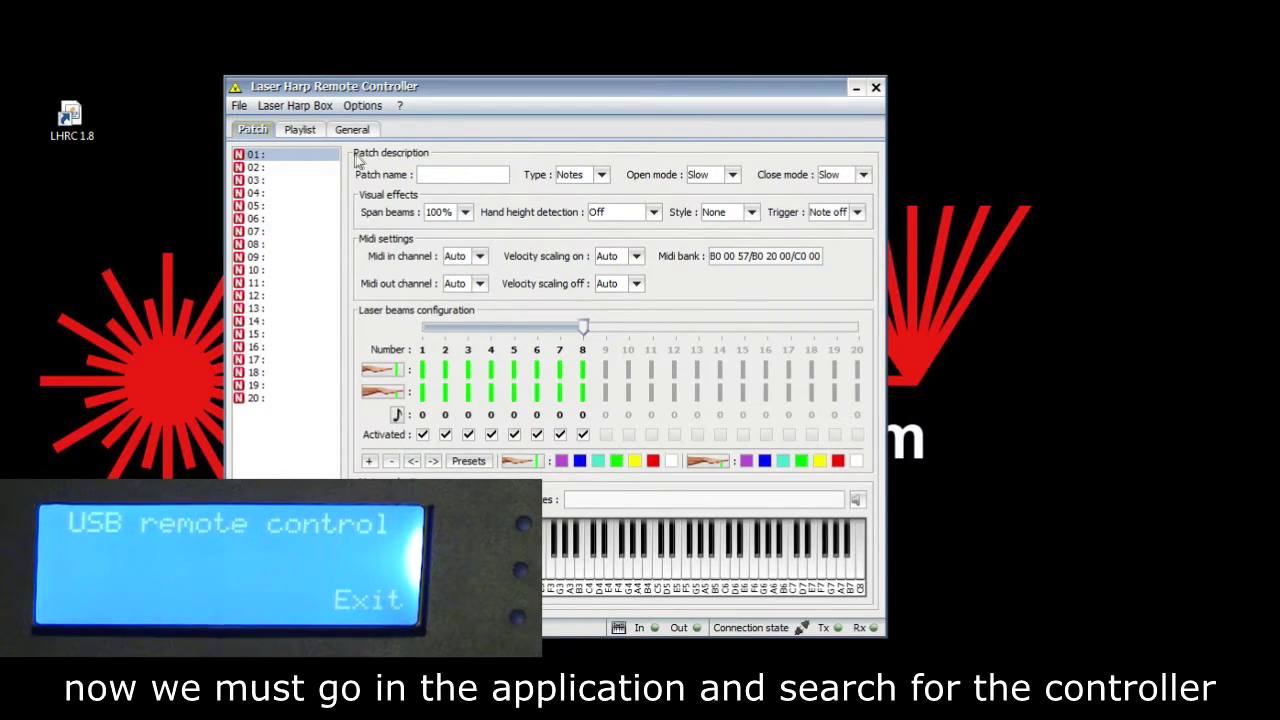
# Detect the COM port of the laser harp controller automatically.
pyautogui.click(302, 107)
pyautogui.moveTo(310, 126)
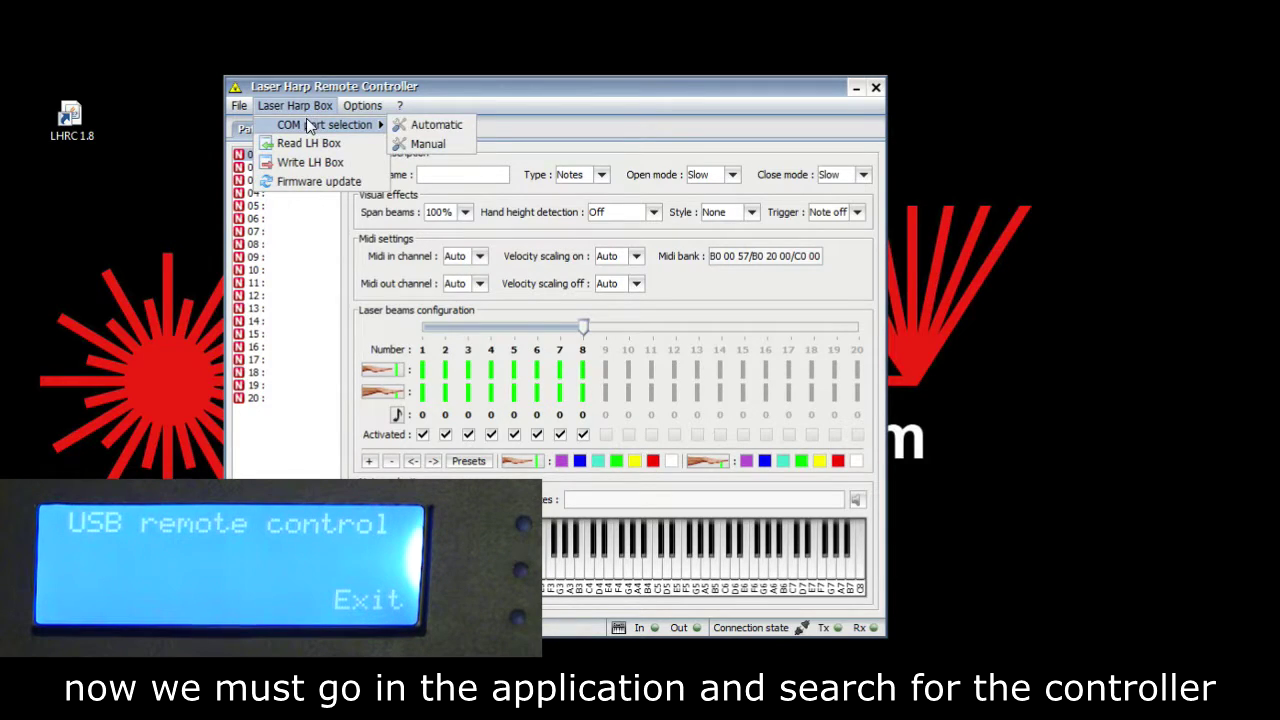
pyautogui.click(416, 125)
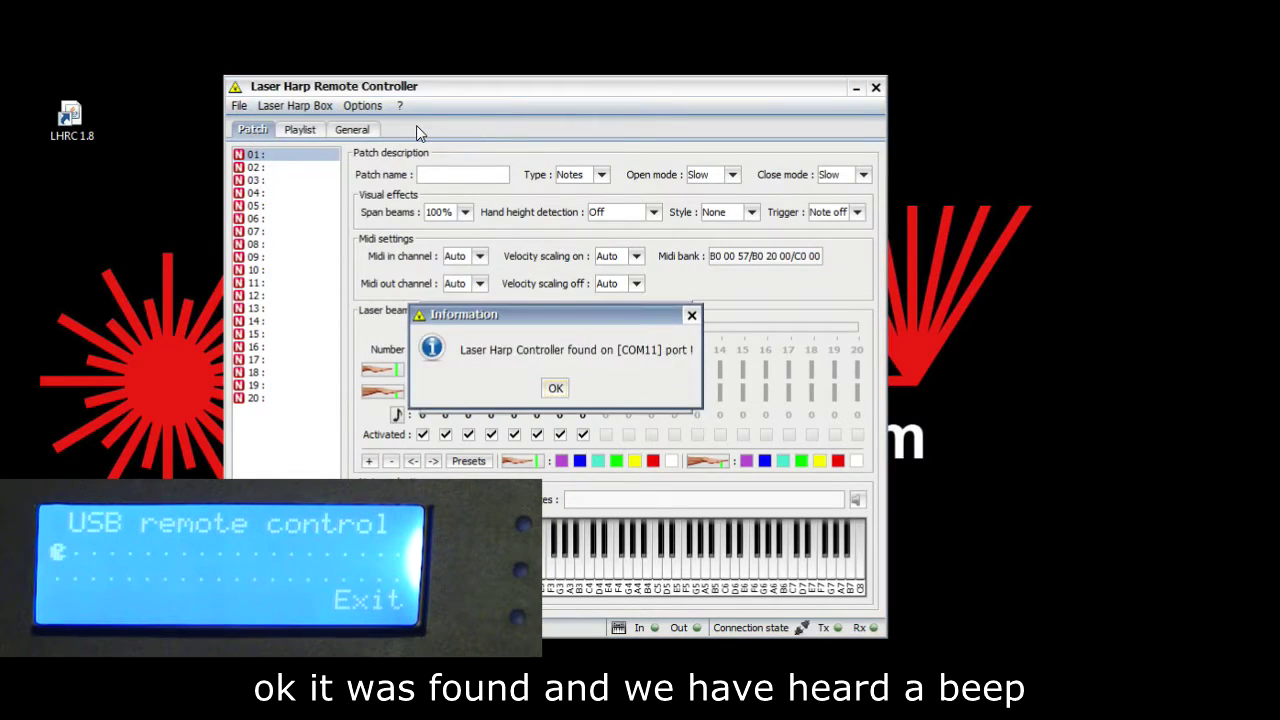
pyautogui.click(555, 388)
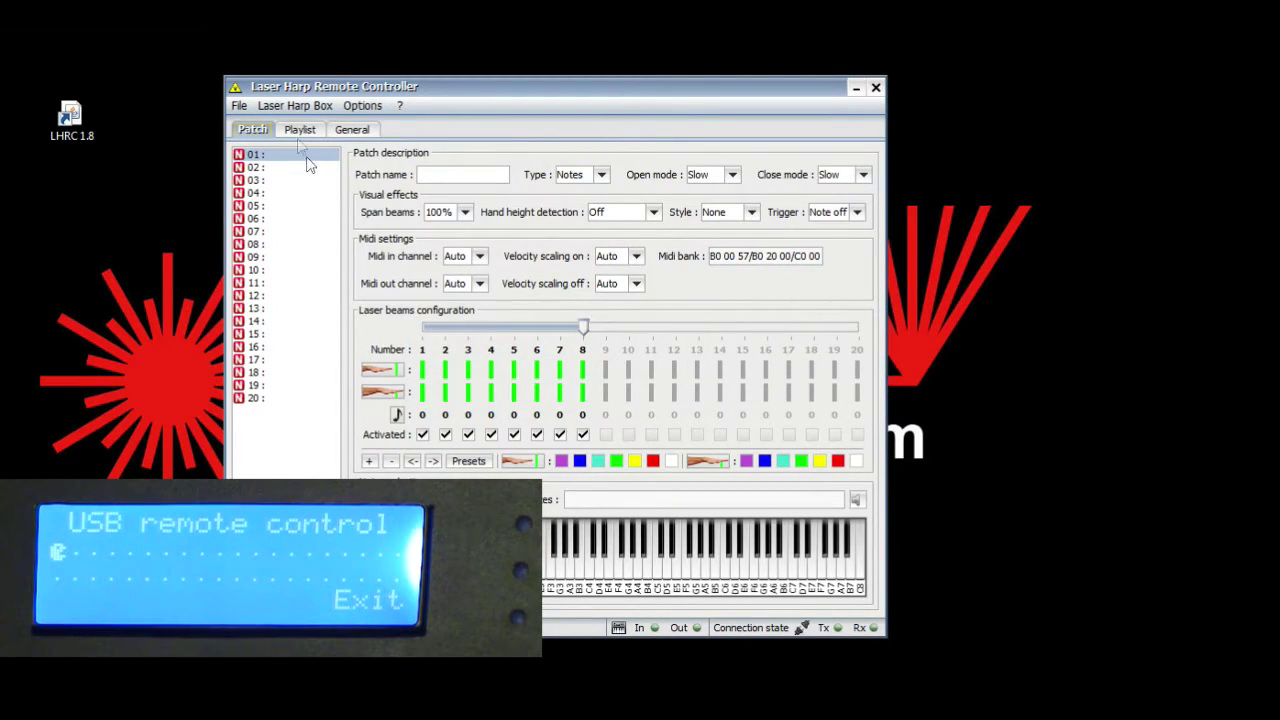
# Read the memory content of the laser harp box into the editor.
pyautogui.click(275, 103)
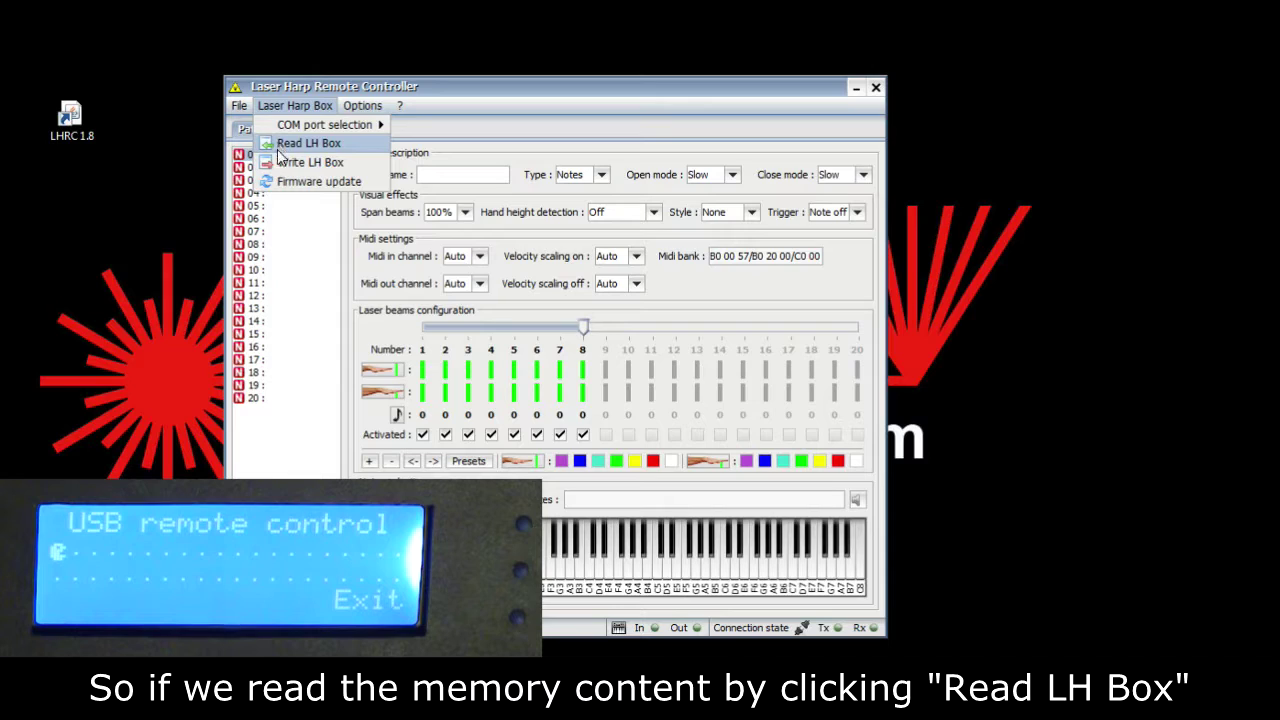
pyautogui.click(275, 146)
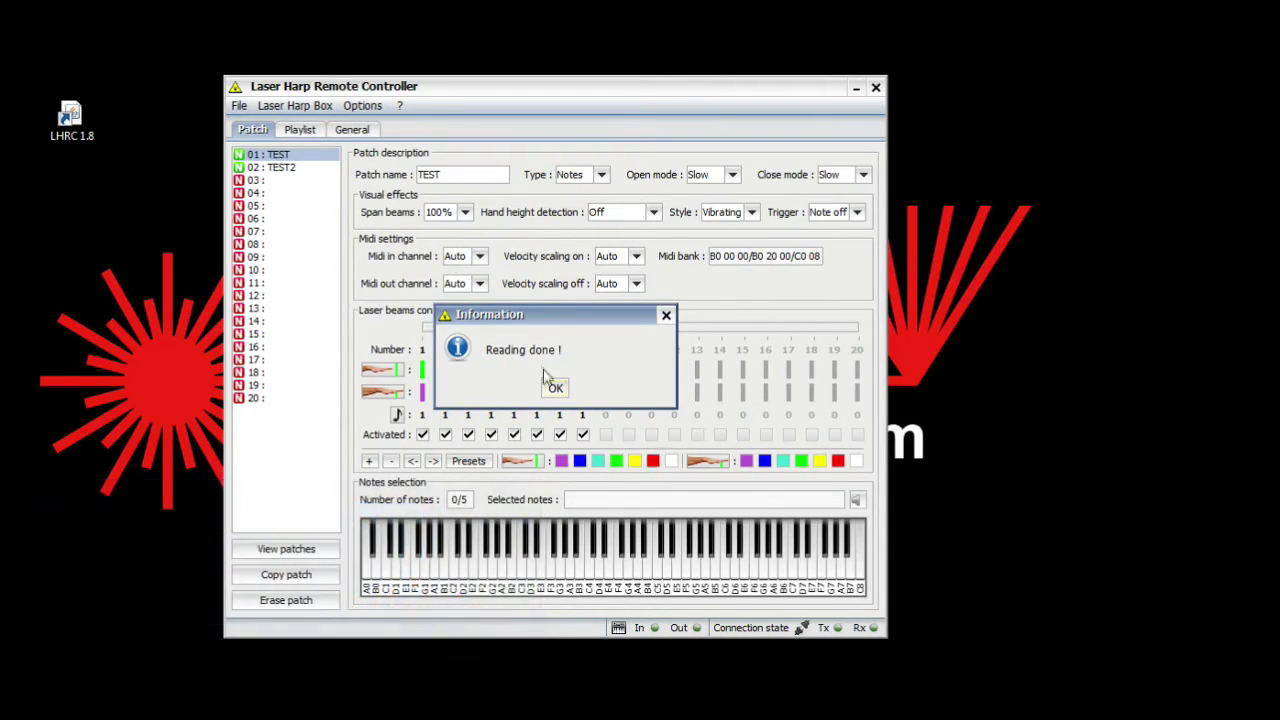
pyautogui.click(556, 389)
# Review the settings of the TEST and TEST2 patches and the contents of the first playlist.
pyautogui.click(300, 168)
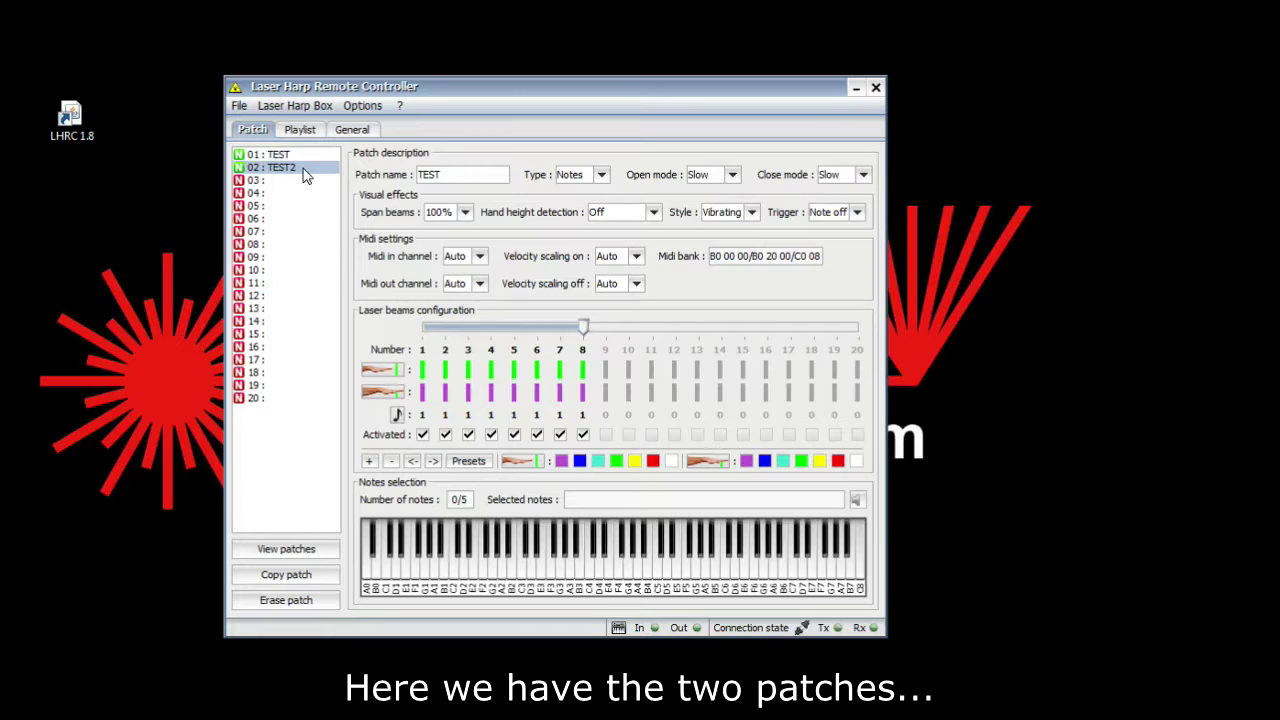
pyautogui.click(292, 156)
pyautogui.click(290, 170)
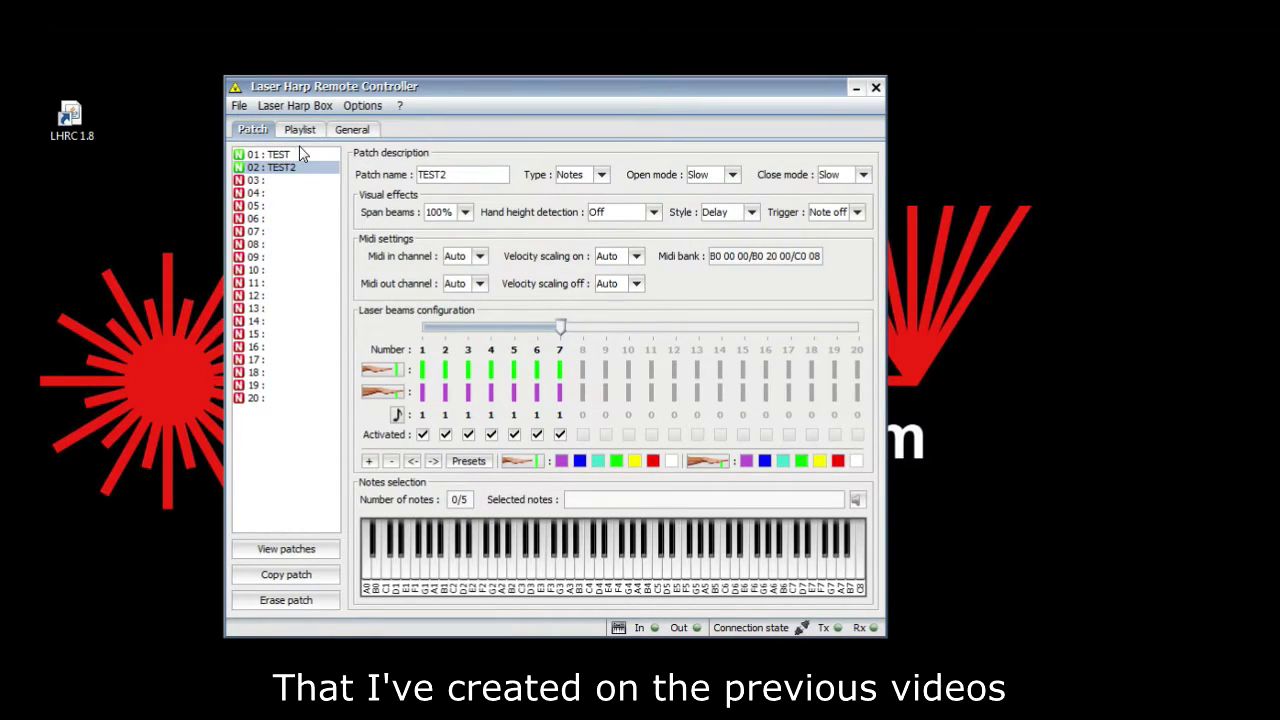
pyautogui.click(302, 130)
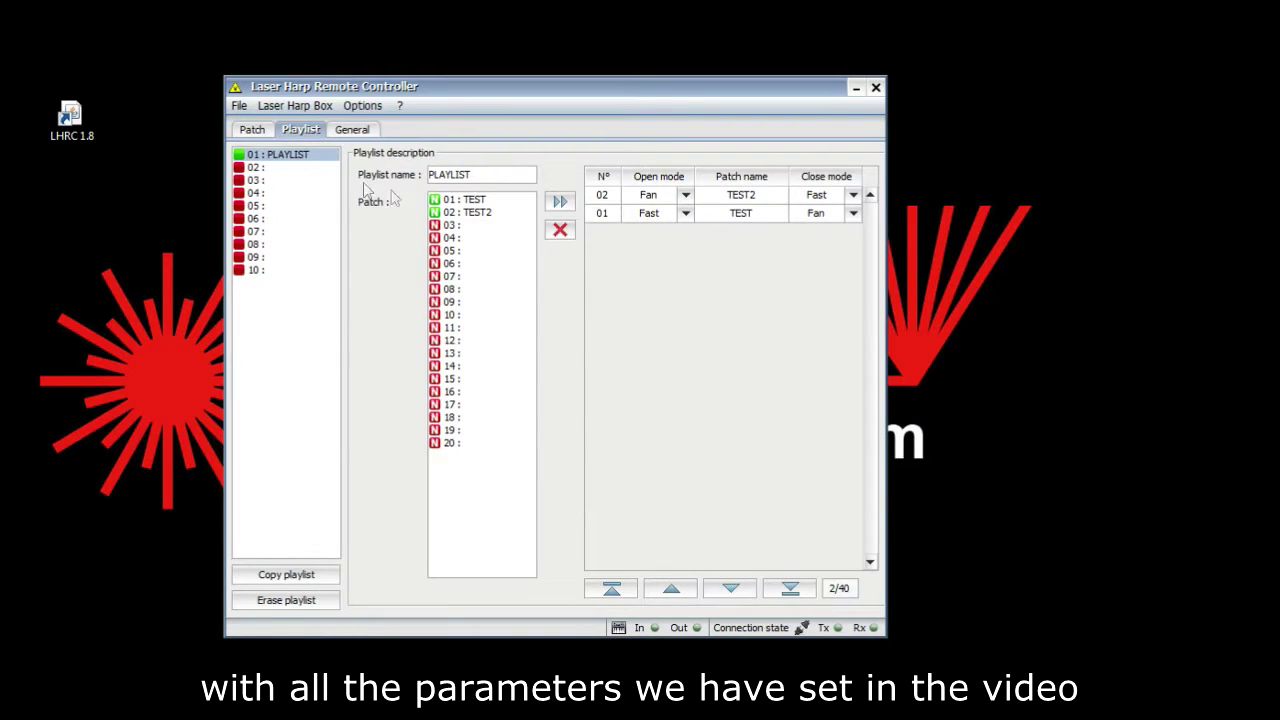
# Return to the patch settings and set the TEST2 patch to 12 laser beams.
pyautogui.click(251, 129)
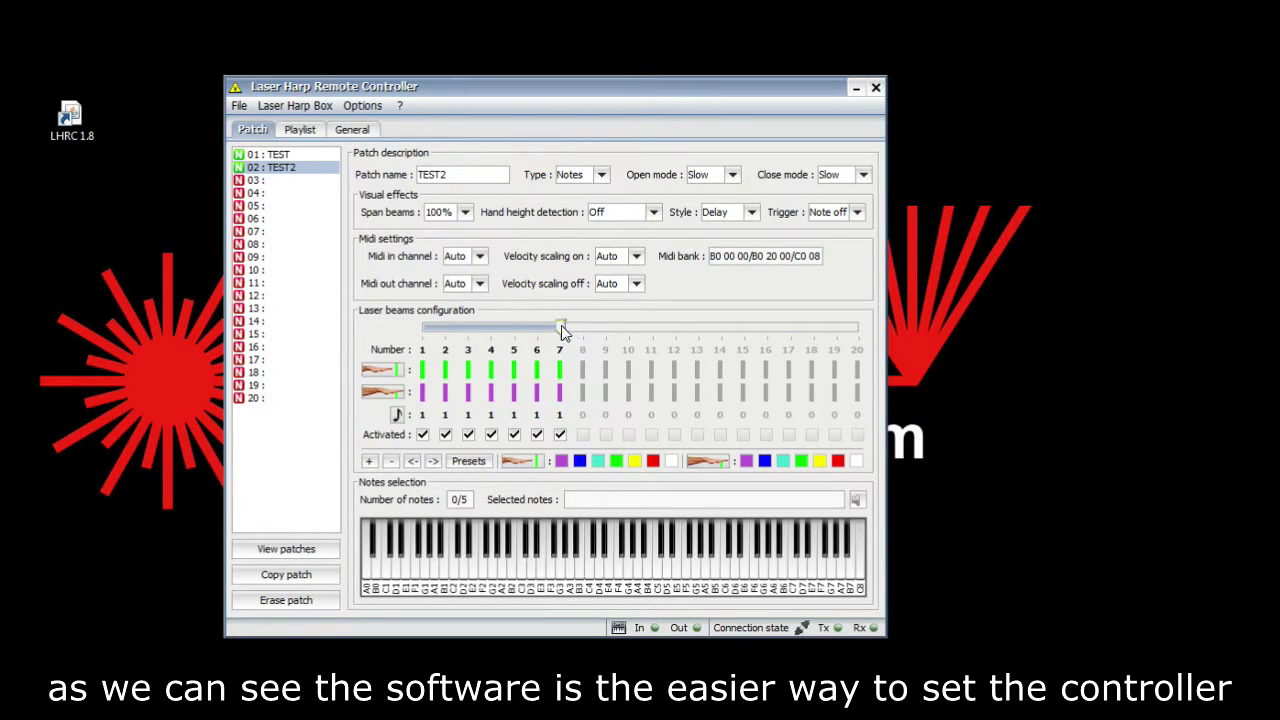
pyautogui.moveTo(561, 325); pyautogui.dragTo(695, 333)
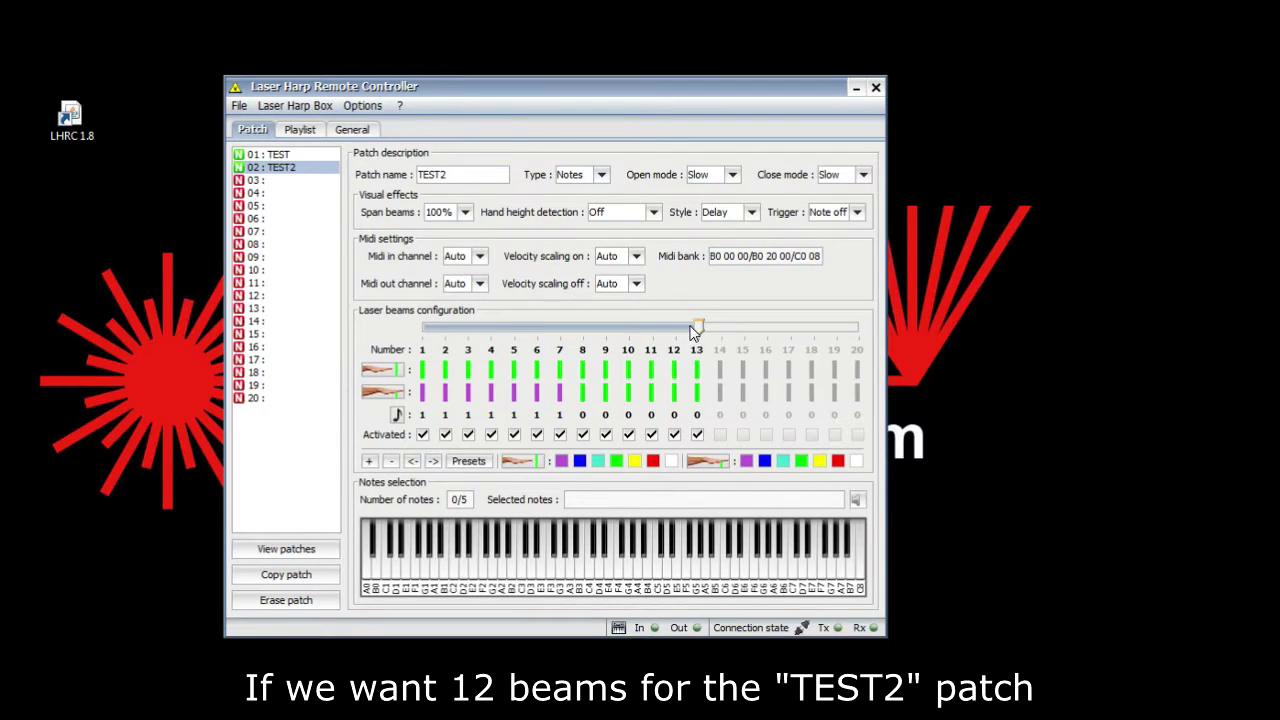
pyautogui.moveTo(700, 327); pyautogui.dragTo(675, 324)
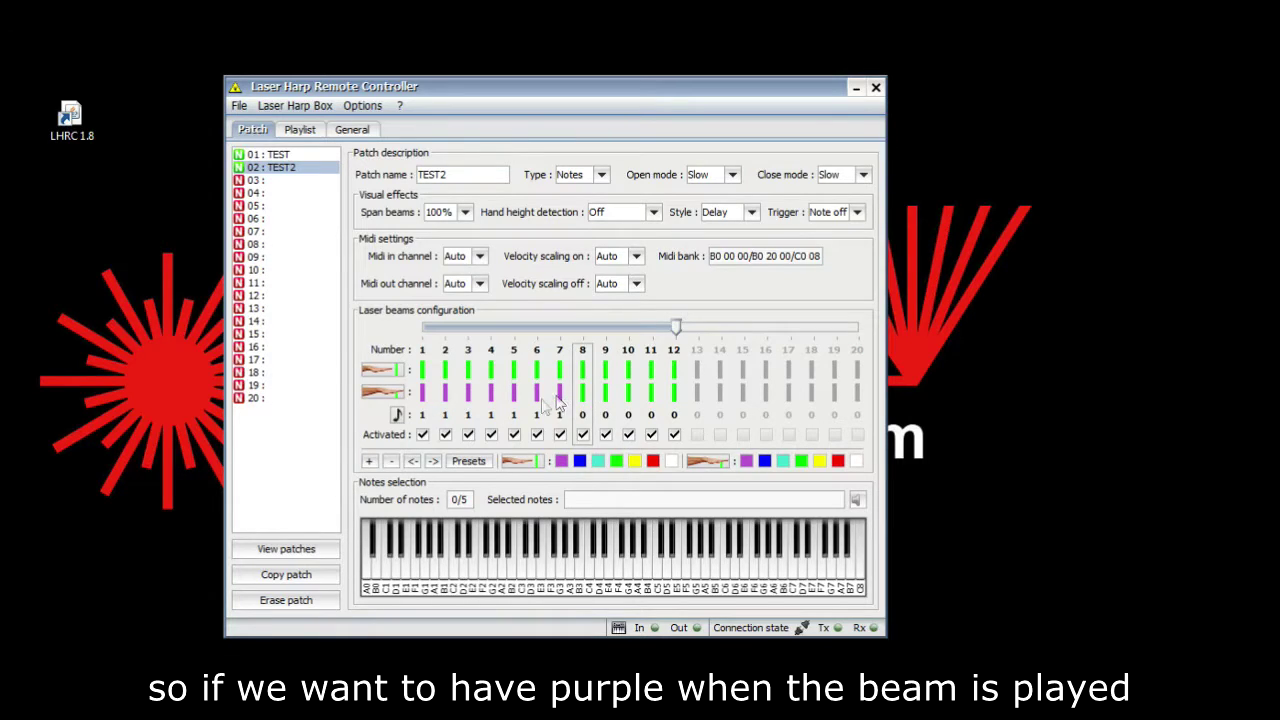
# Set the played-state colour of the newly added TEST2 beams up to beam 12 to purple.
pyautogui.click(617, 397)
pyautogui.click(746, 460)
pyautogui.click(635, 403)
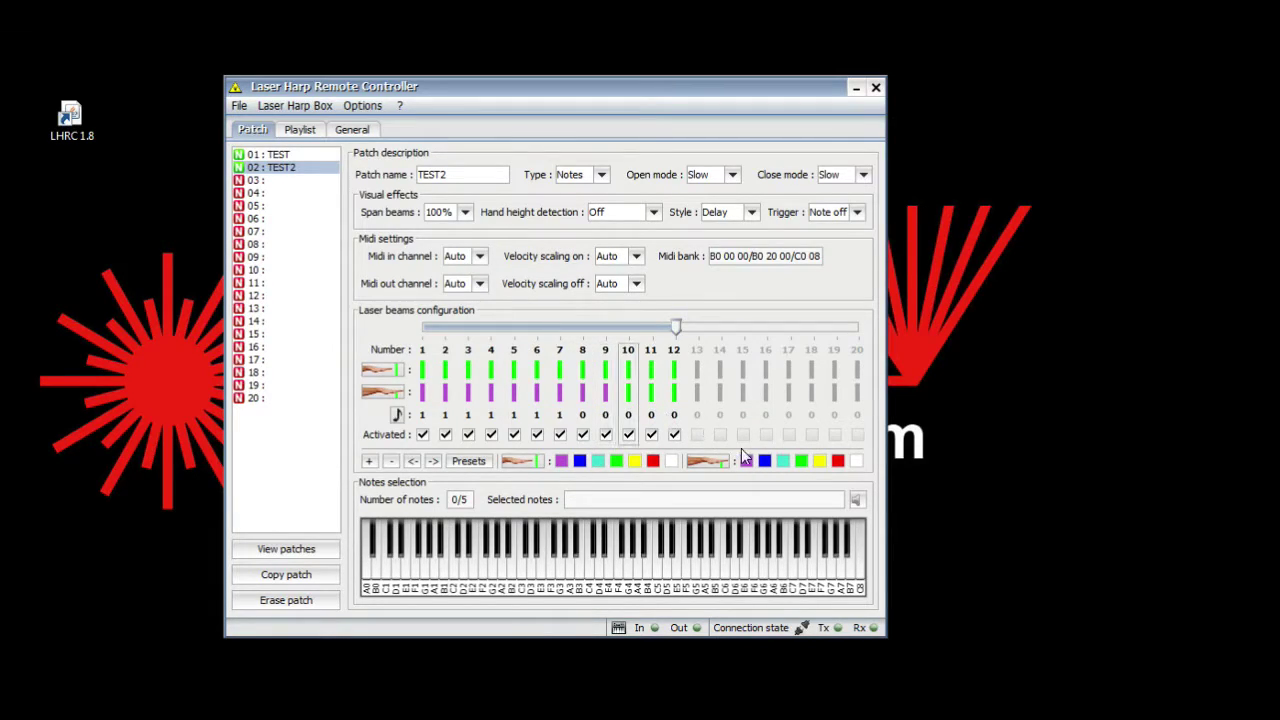
pyautogui.click(746, 461)
pyautogui.click(748, 462)
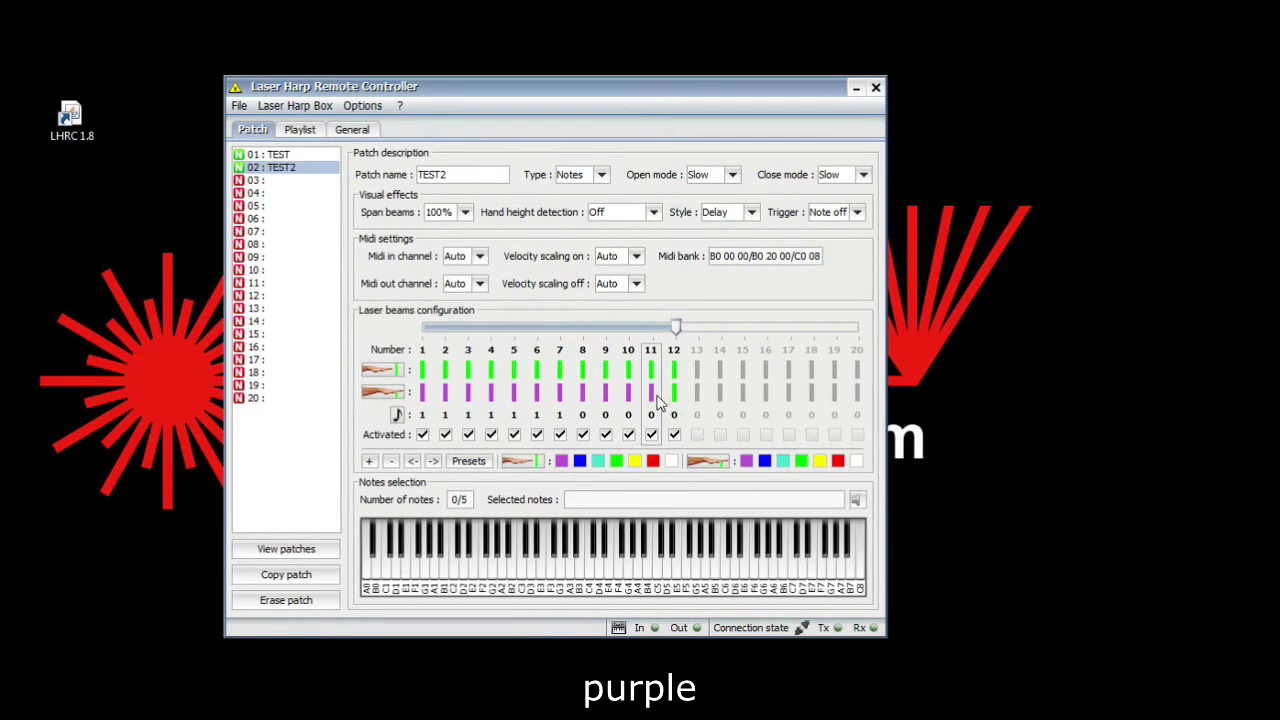
pyautogui.click(746, 462)
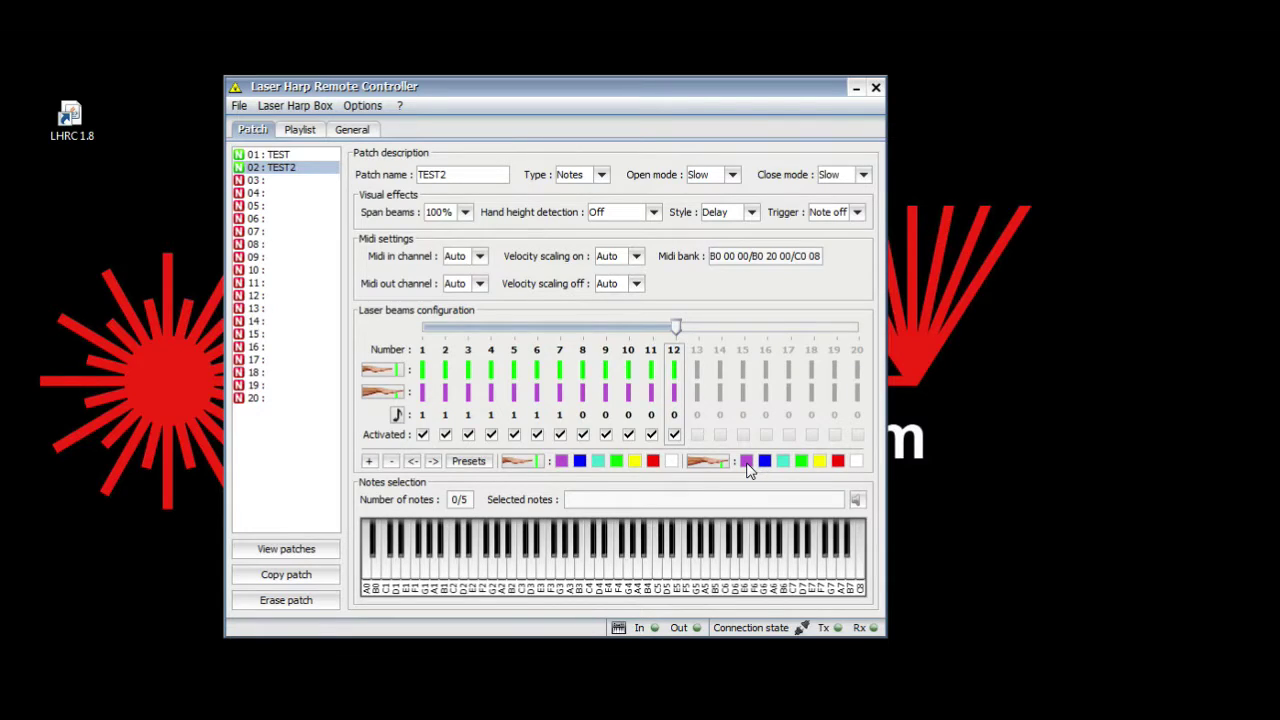
# Check the programmed notes of beams 8 and 7 in the TEST2 patch.
pyautogui.click(584, 392)
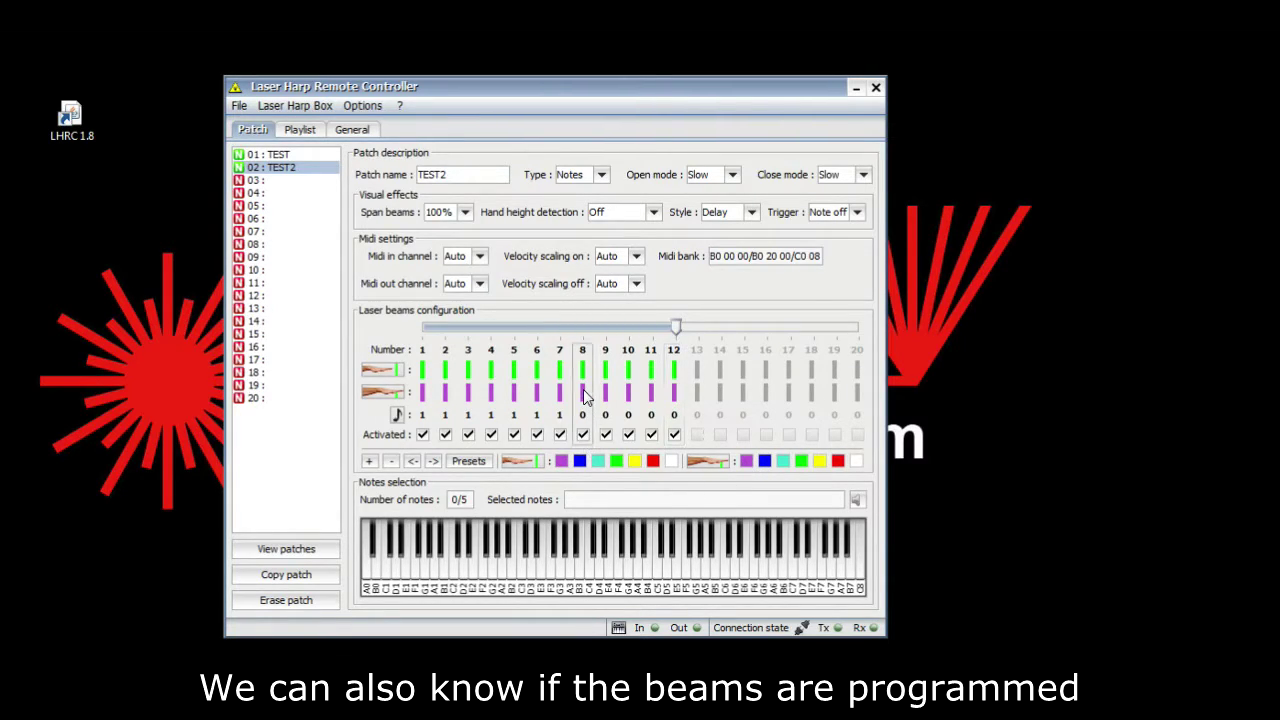
pyautogui.click(552, 397)
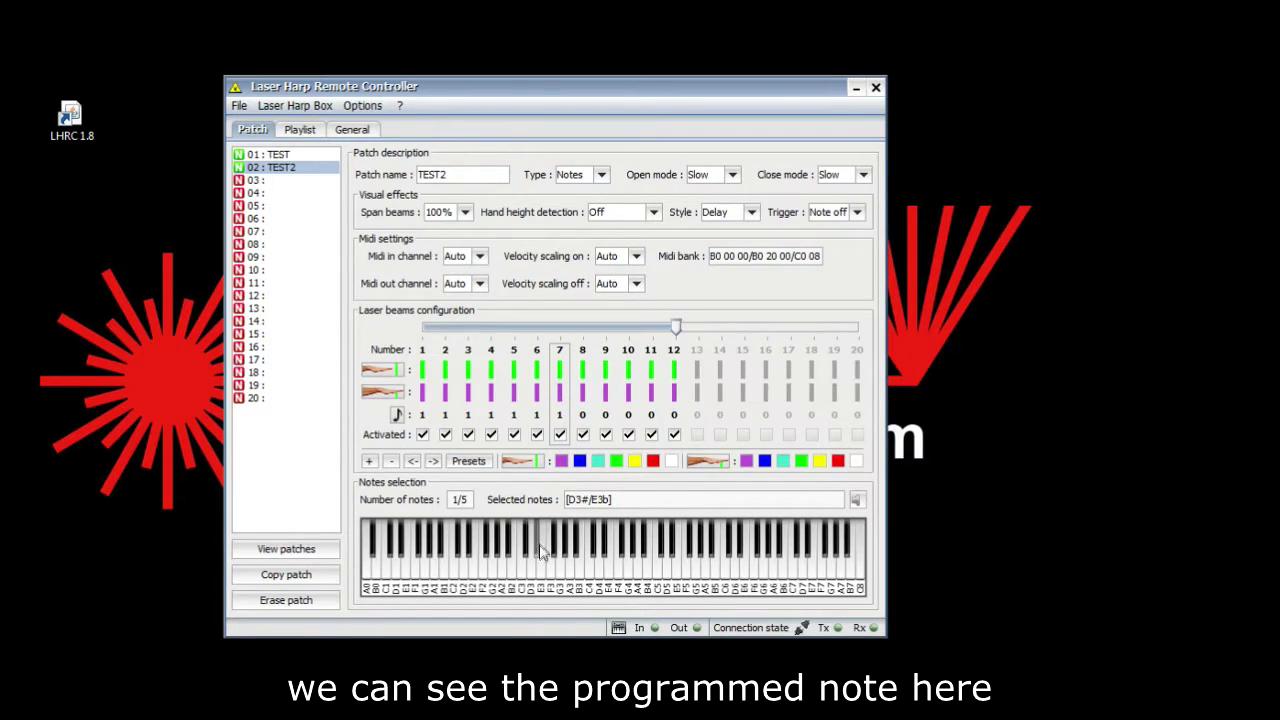
# Set the MIDI output device to Microsoft MIDI Mapper on output channel 1.
pyautogui.click(354, 106)
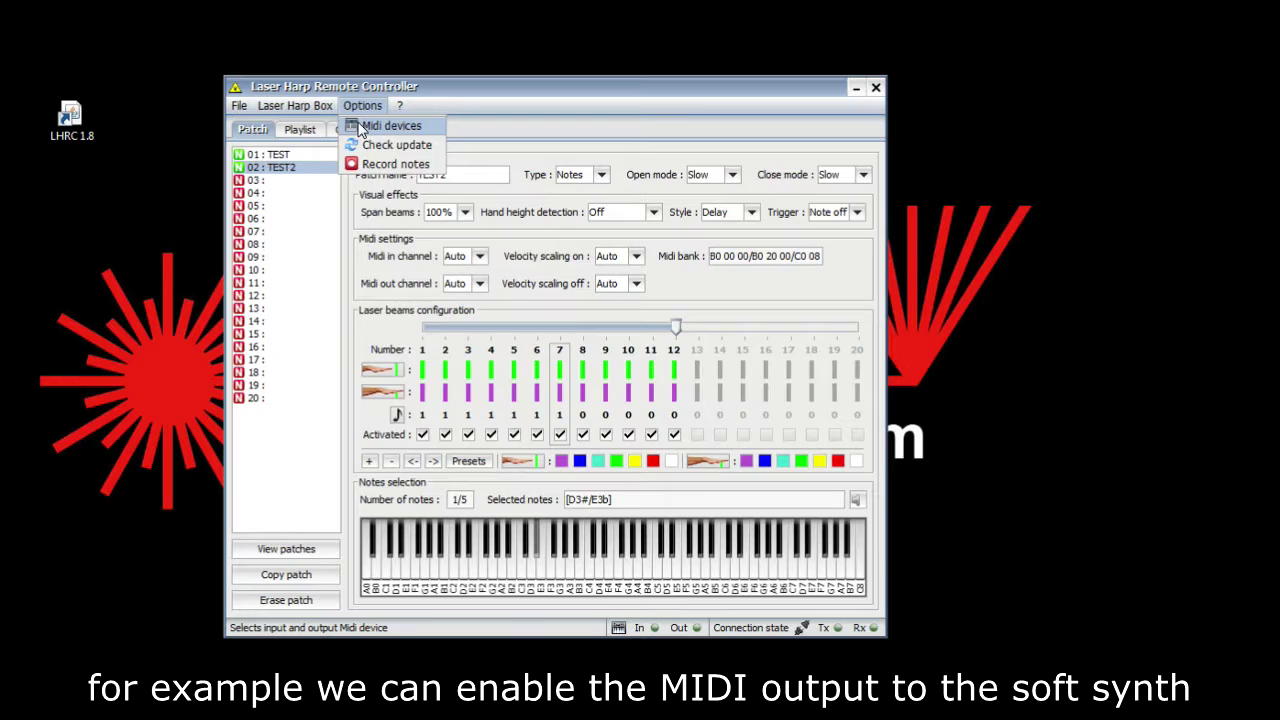
pyautogui.click(361, 127)
pyautogui.click(620, 352)
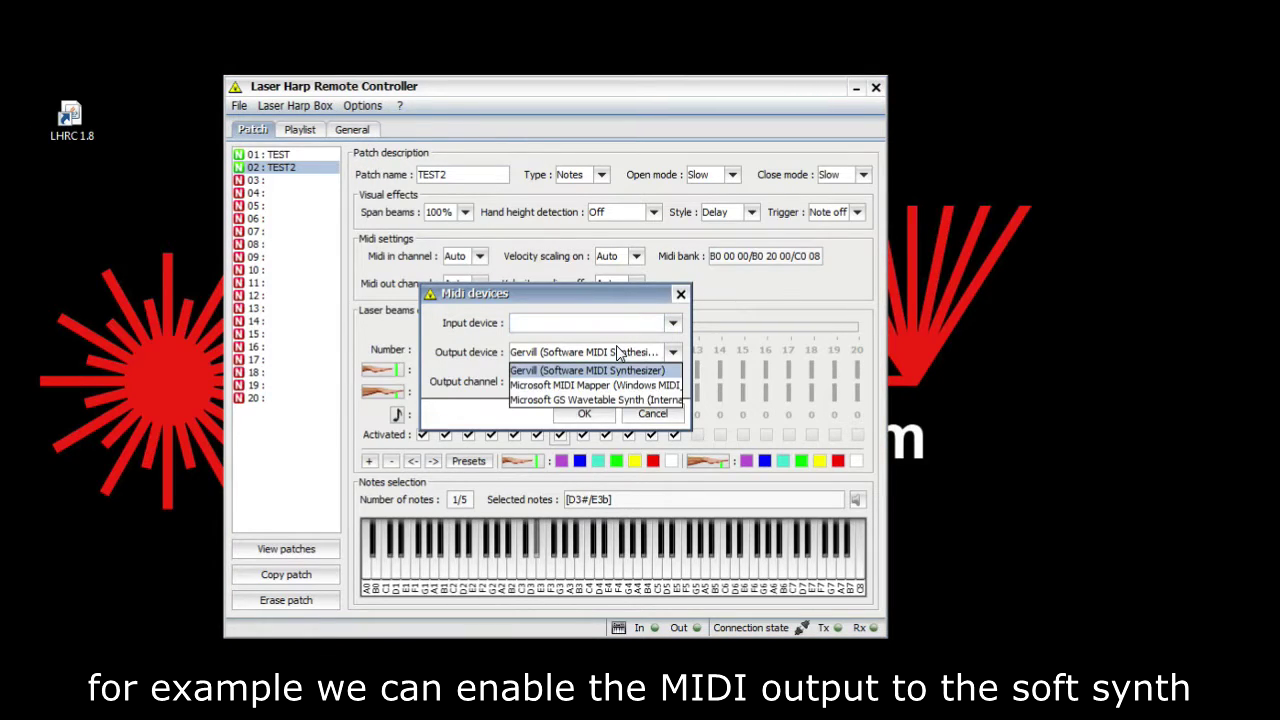
pyautogui.click(604, 386)
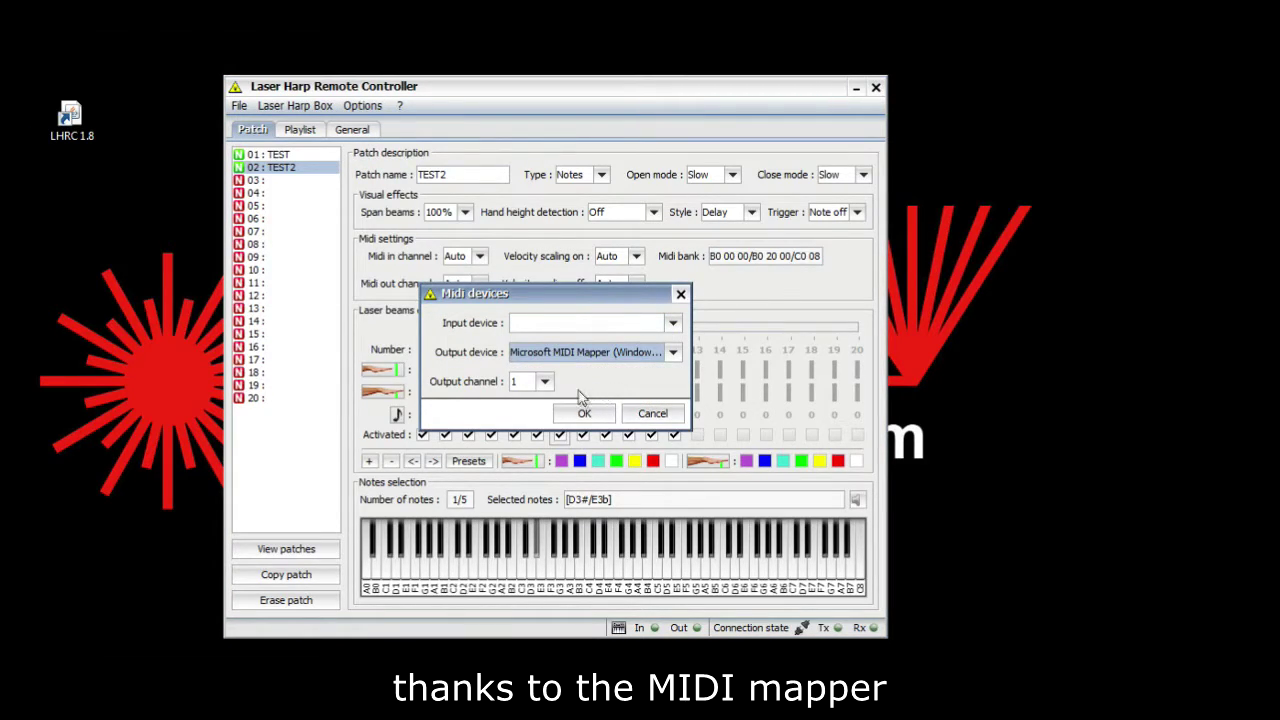
pyautogui.click(584, 413)
# Test the MIDI output by toggling two notes of beam 7 on the piano keyboard and restoring its note selection.
pyautogui.click(500, 545)
pyautogui.click(500, 545)
pyautogui.click(537, 543)
pyautogui.click(537, 543)
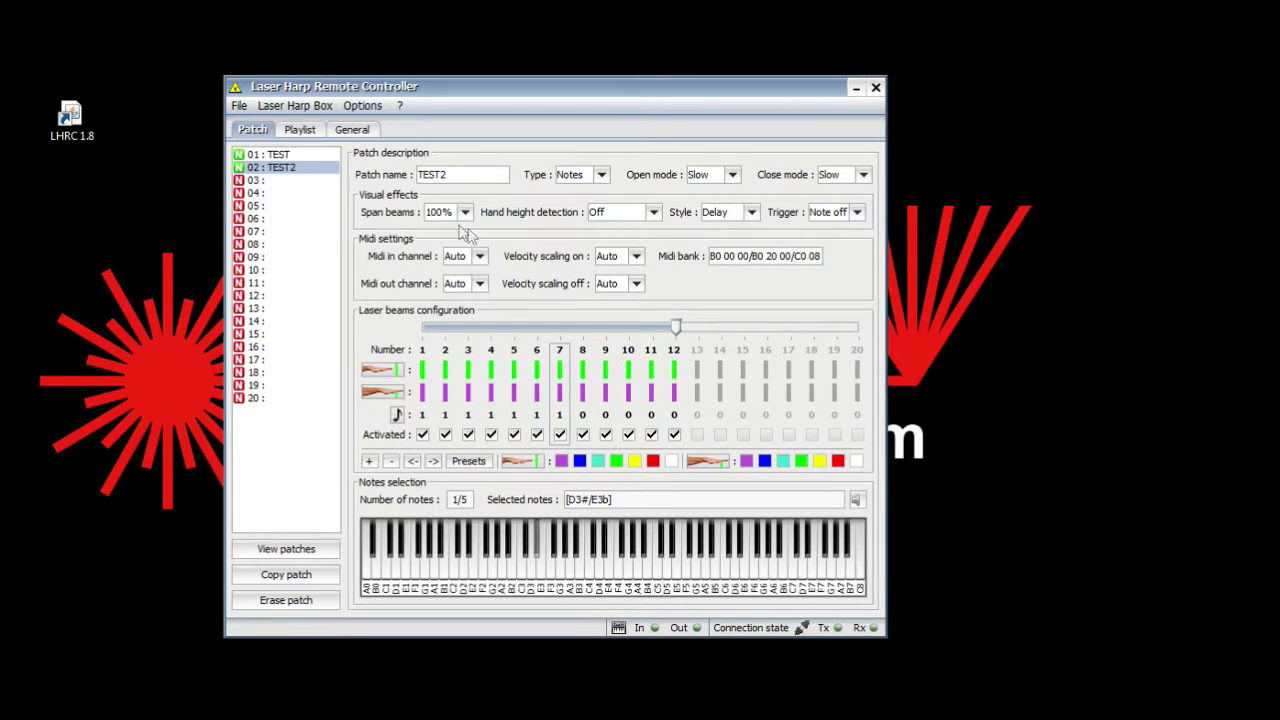
# Show the patches viewer and arrange it side by side with the main window.
pyautogui.moveTo(480, 98); pyautogui.dragTo(370, 78)
pyautogui.click(177, 535)
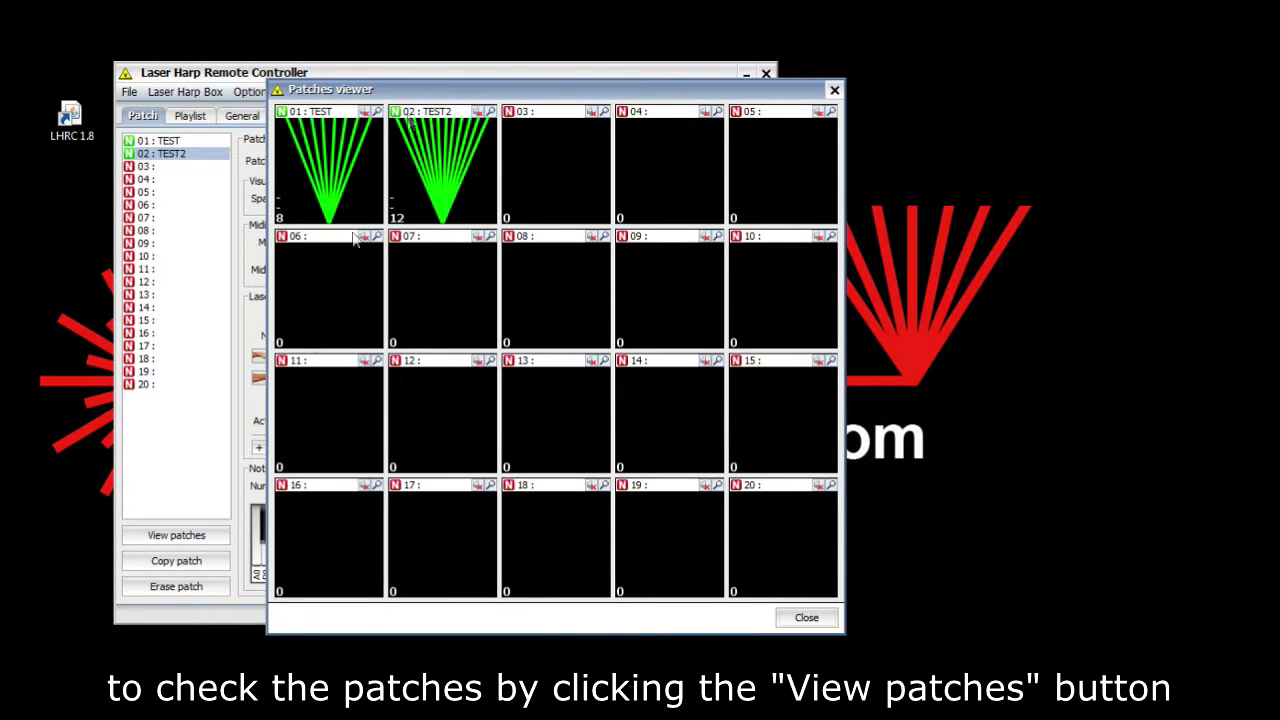
pyautogui.moveTo(493, 89); pyautogui.dragTo(916, 77)
pyautogui.moveTo(398, 72); pyautogui.dragTo(301, 84)
pyautogui.moveTo(720, 78); pyautogui.dragTo(726, 124)
# Preview the TEST2 and TEST patches with sound, enlarging each one in its own window and closing it again.
pyautogui.click(741, 124)
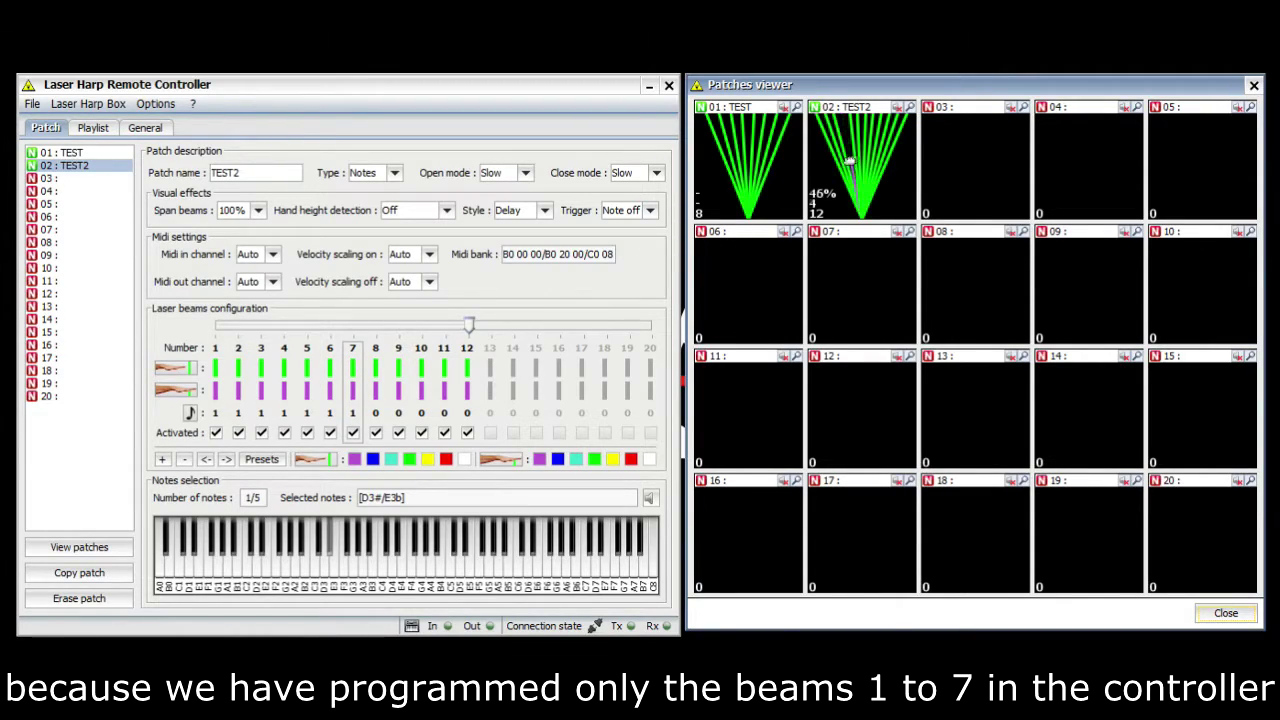
pyautogui.click(898, 107)
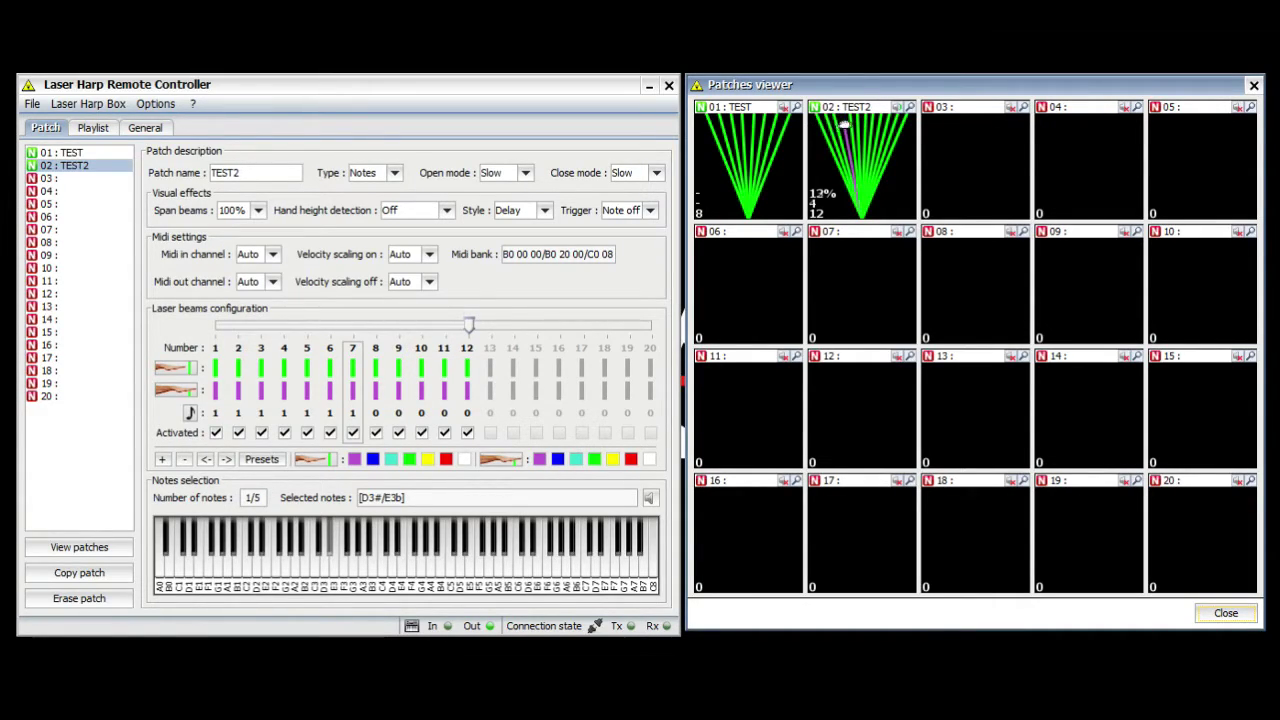
pyautogui.click(909, 108)
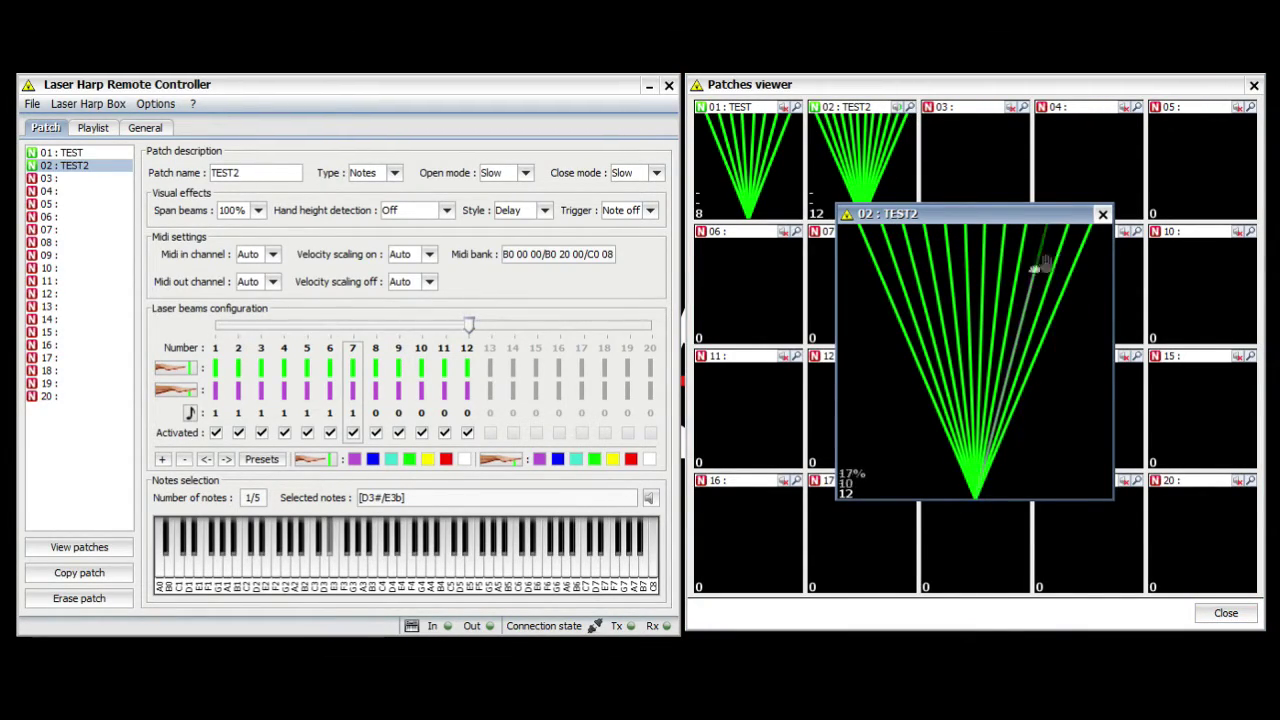
pyautogui.click(1102, 214)
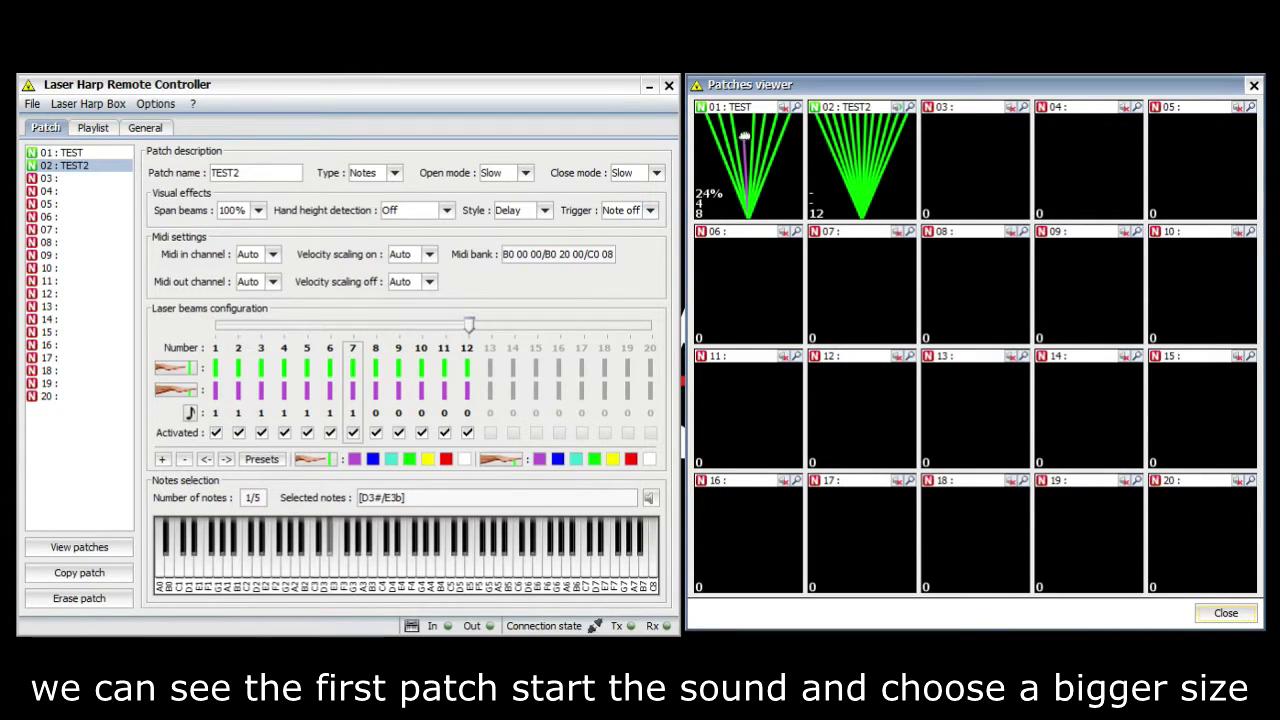
pyautogui.click(796, 108)
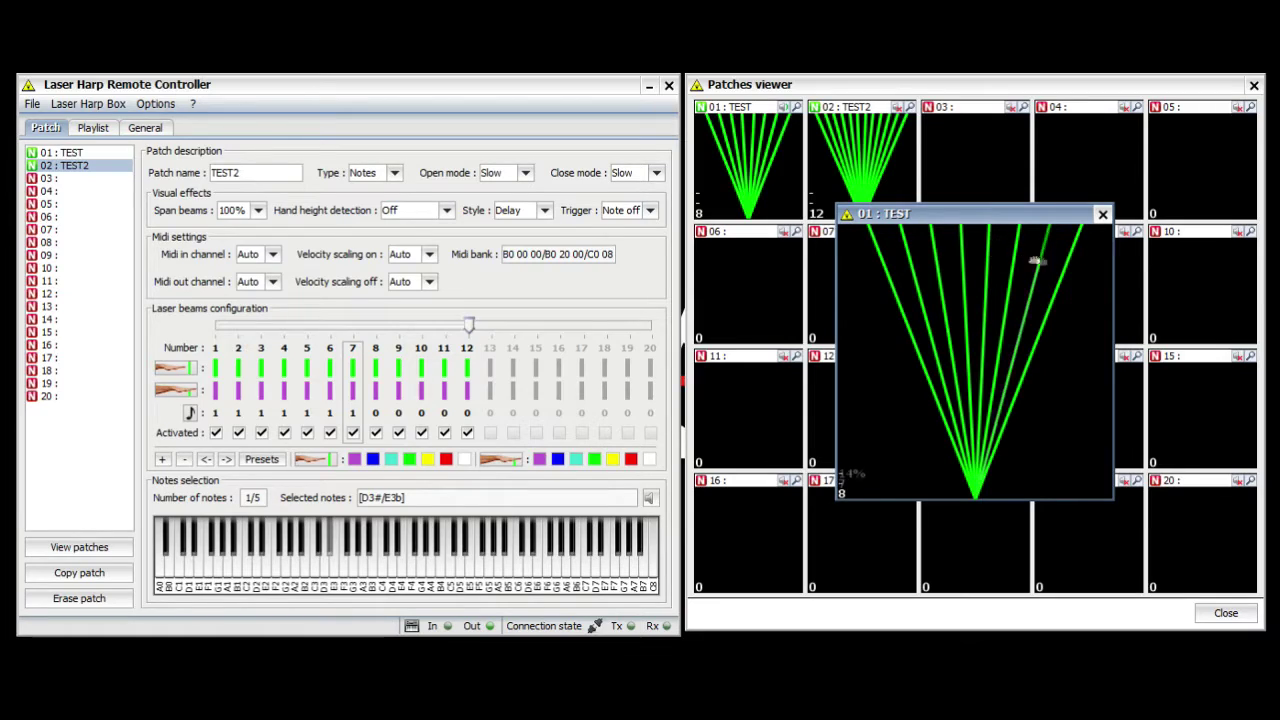
pyautogui.click(1101, 216)
# Set the TEST2 patch to 8 beams and colour the off state of beams 8 and 7 blue.
pyautogui.moveTo(469, 327); pyautogui.dragTo(376, 325)
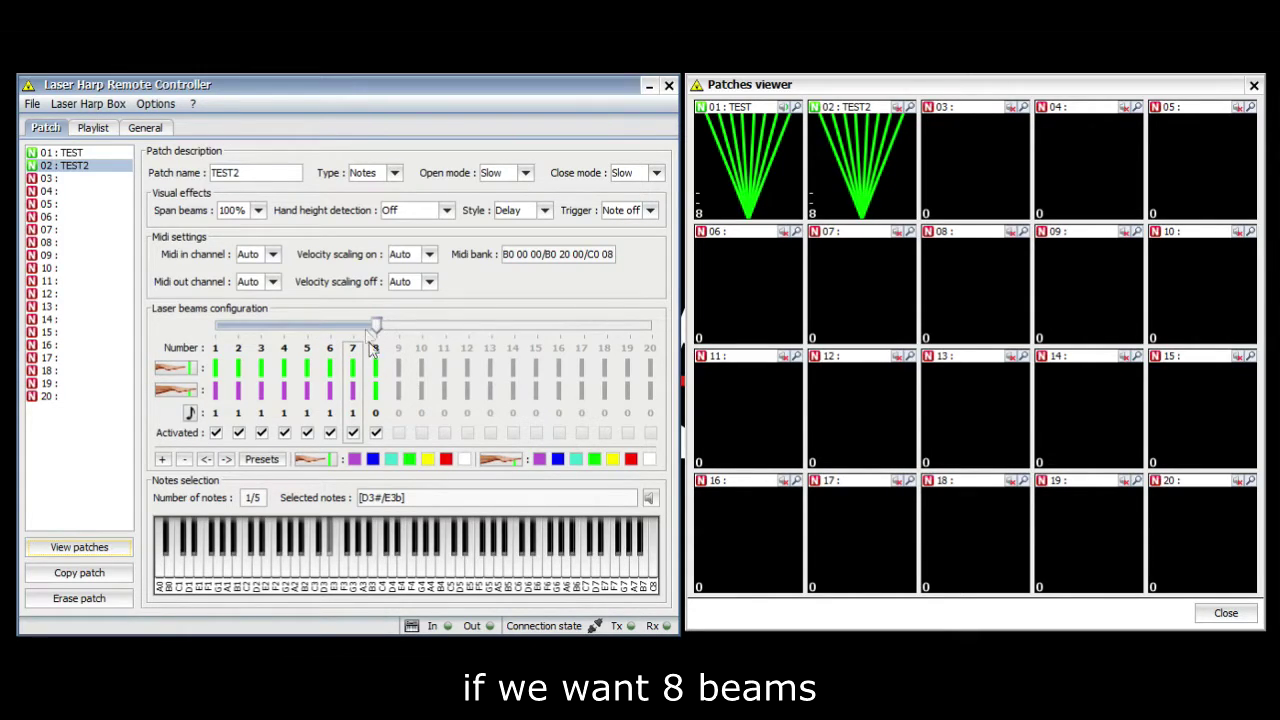
pyautogui.click(375, 370)
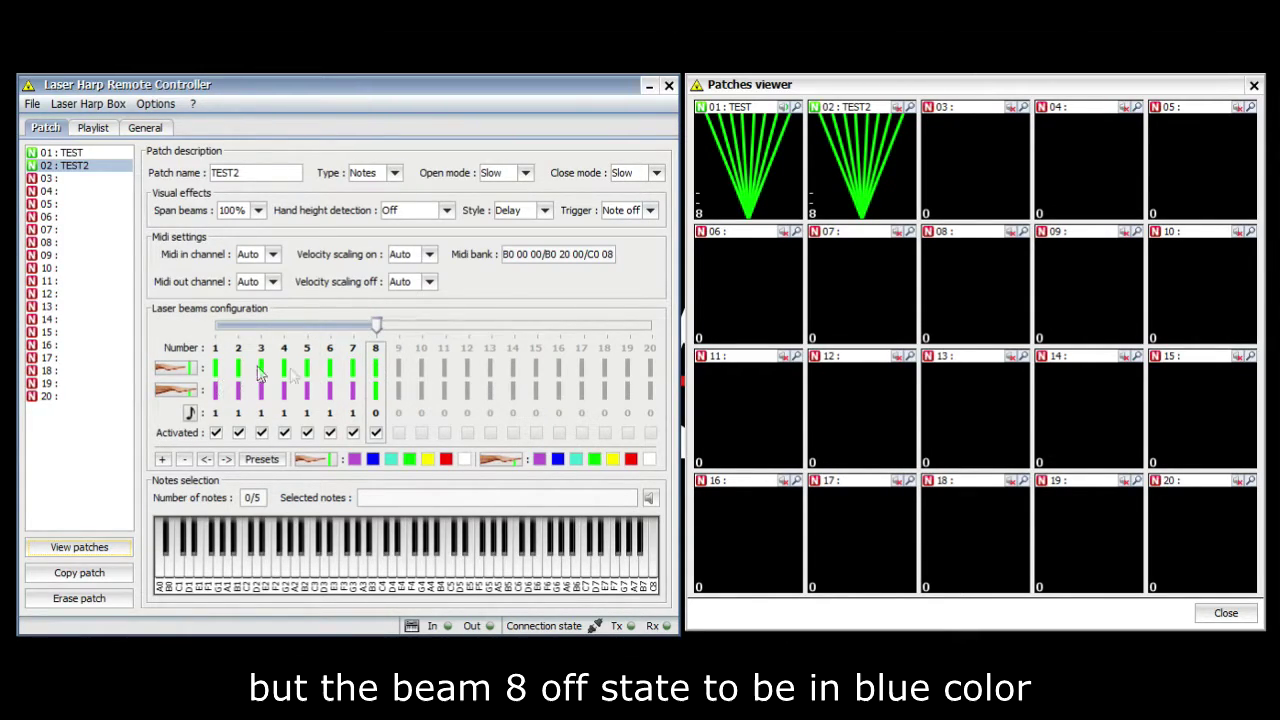
pyautogui.click(373, 461)
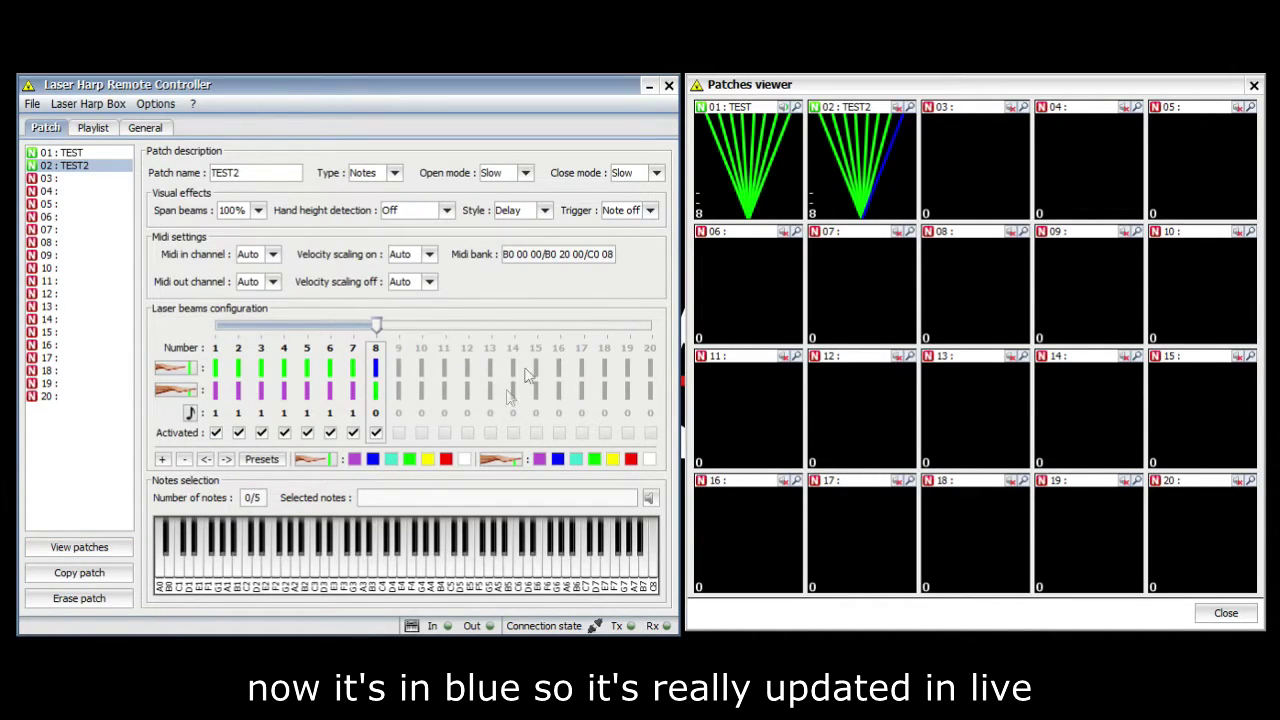
pyautogui.click(352, 370)
pyautogui.click(372, 461)
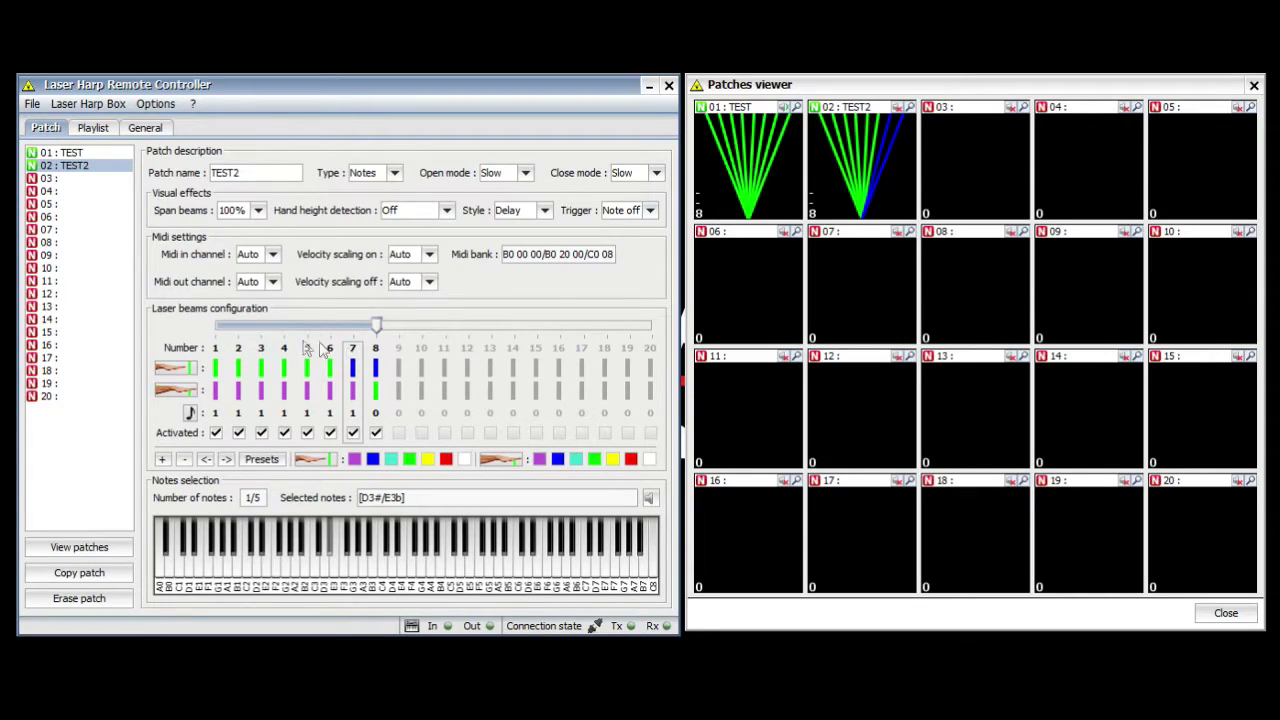
# Apply the reversed Rainbow colour preset to the TEST2 patch and keep its hand height detection set to Off.
pyautogui.click(261, 460)
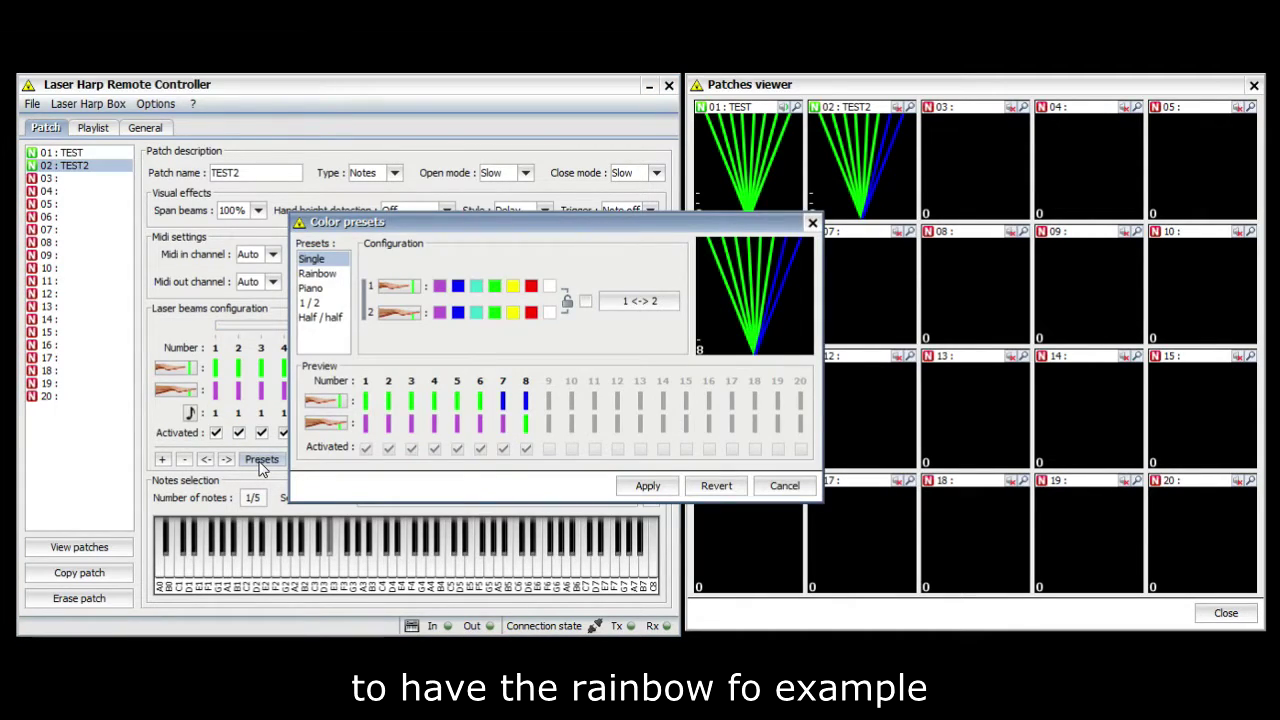
pyautogui.click(317, 273)
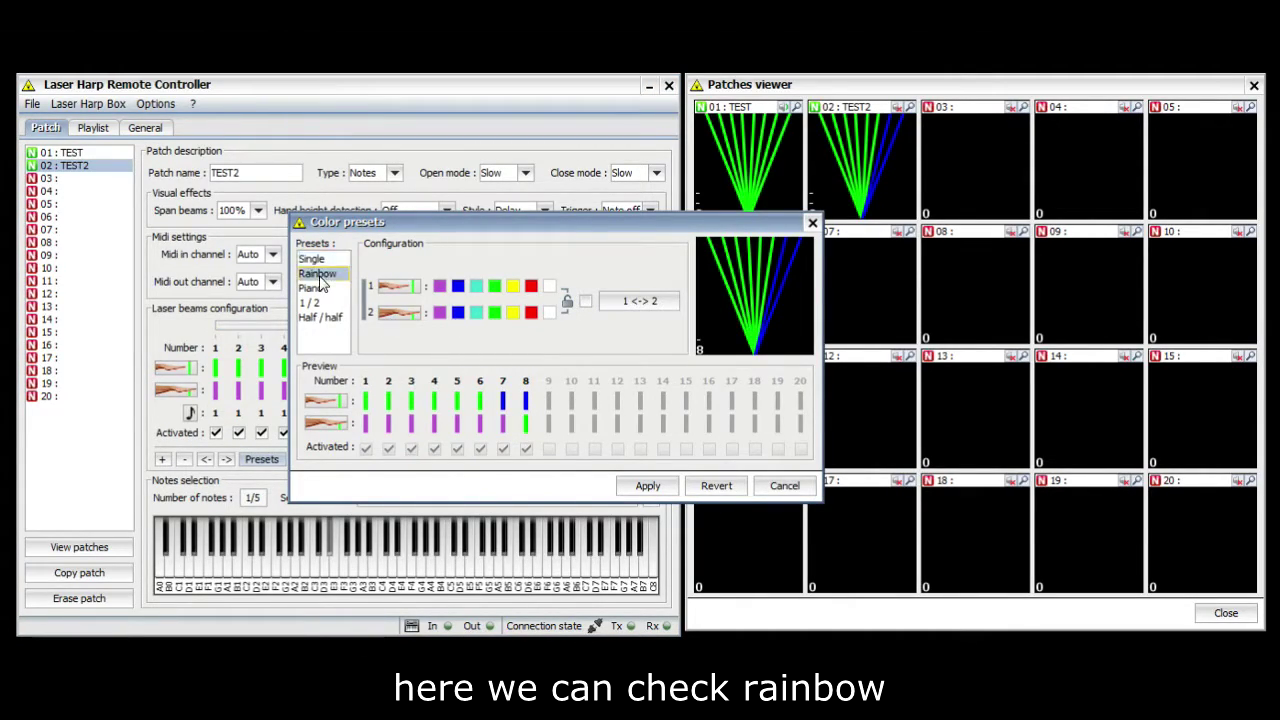
pyautogui.click(640, 262)
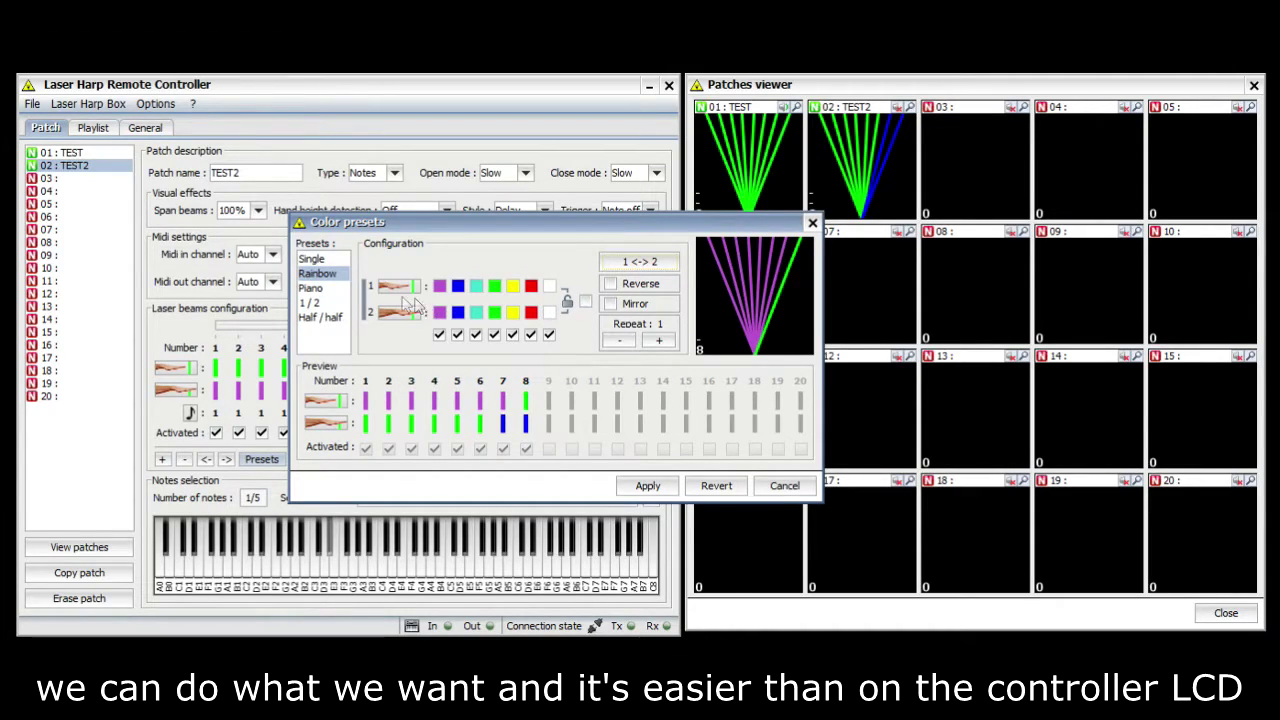
pyautogui.click(625, 263)
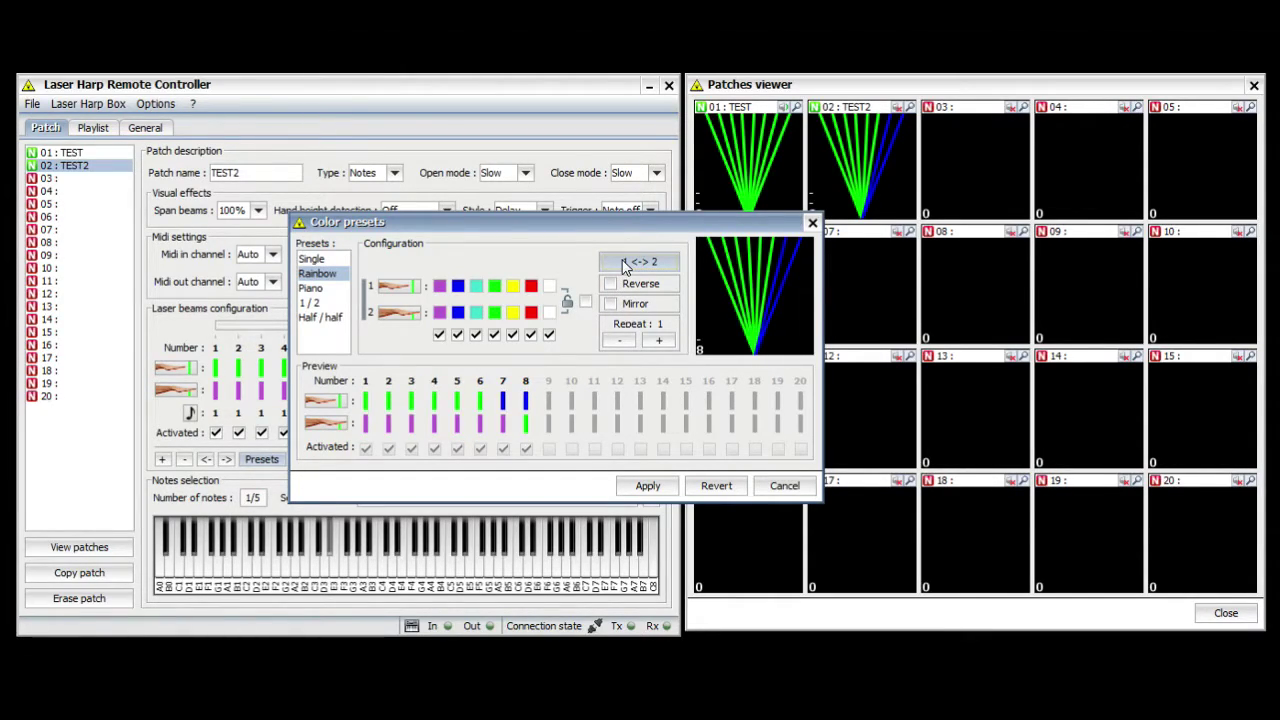
pyautogui.click(623, 284)
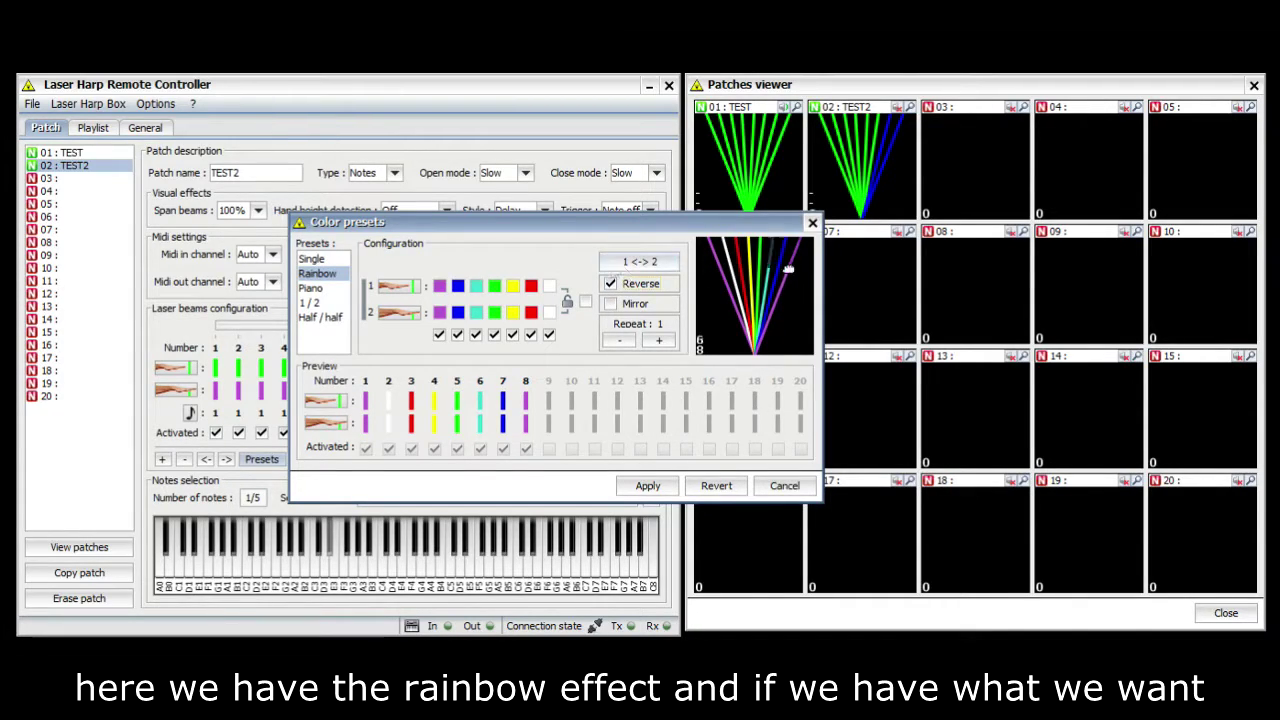
pyautogui.click(651, 487)
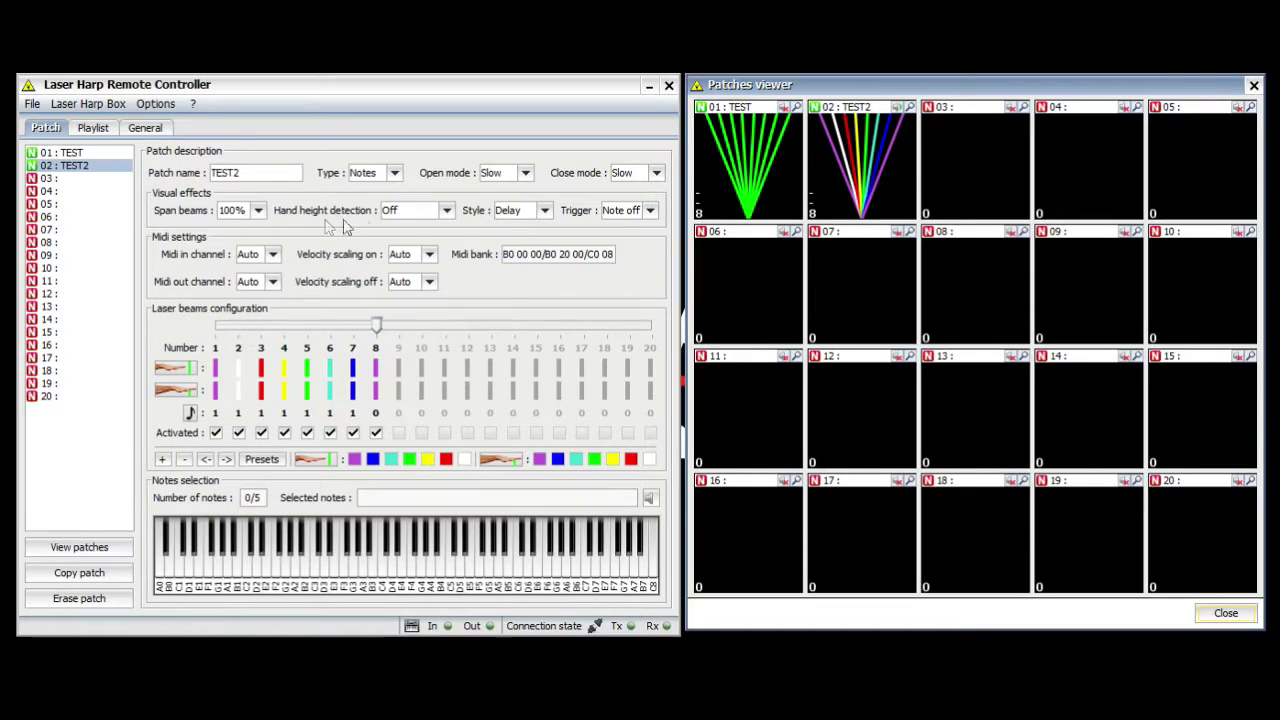
pyautogui.click(446, 210)
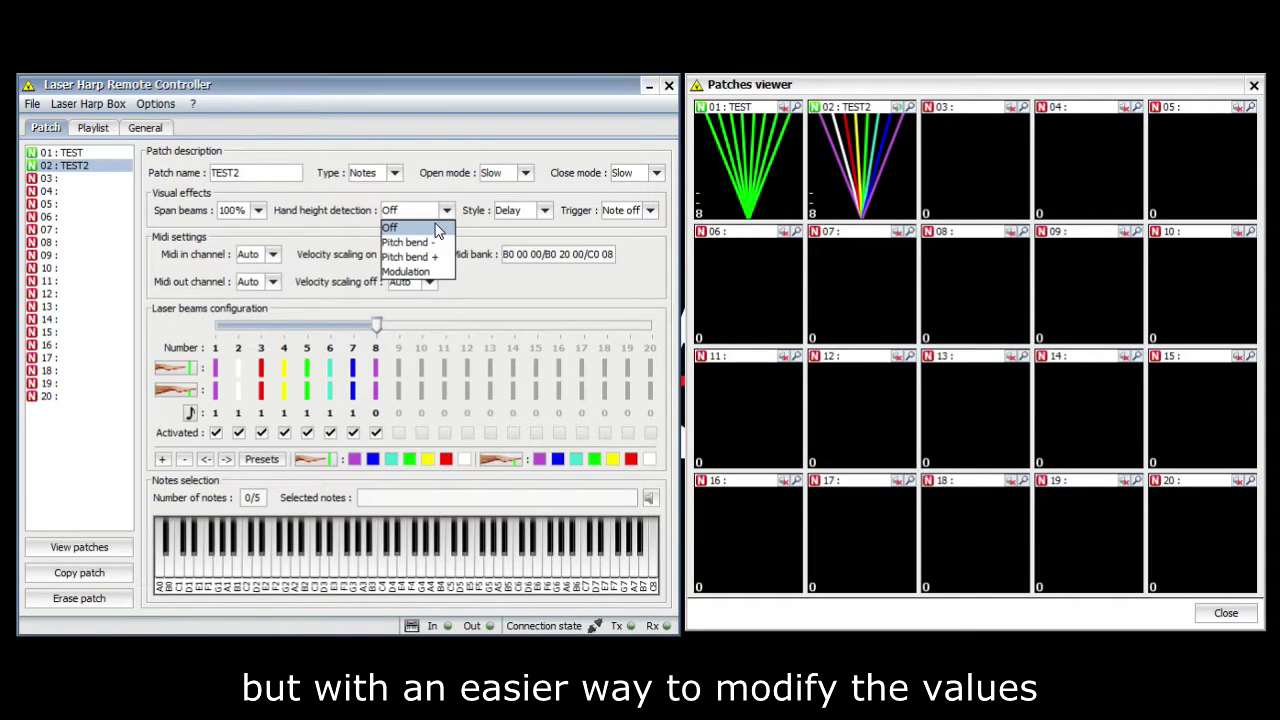
pyautogui.click(437, 231)
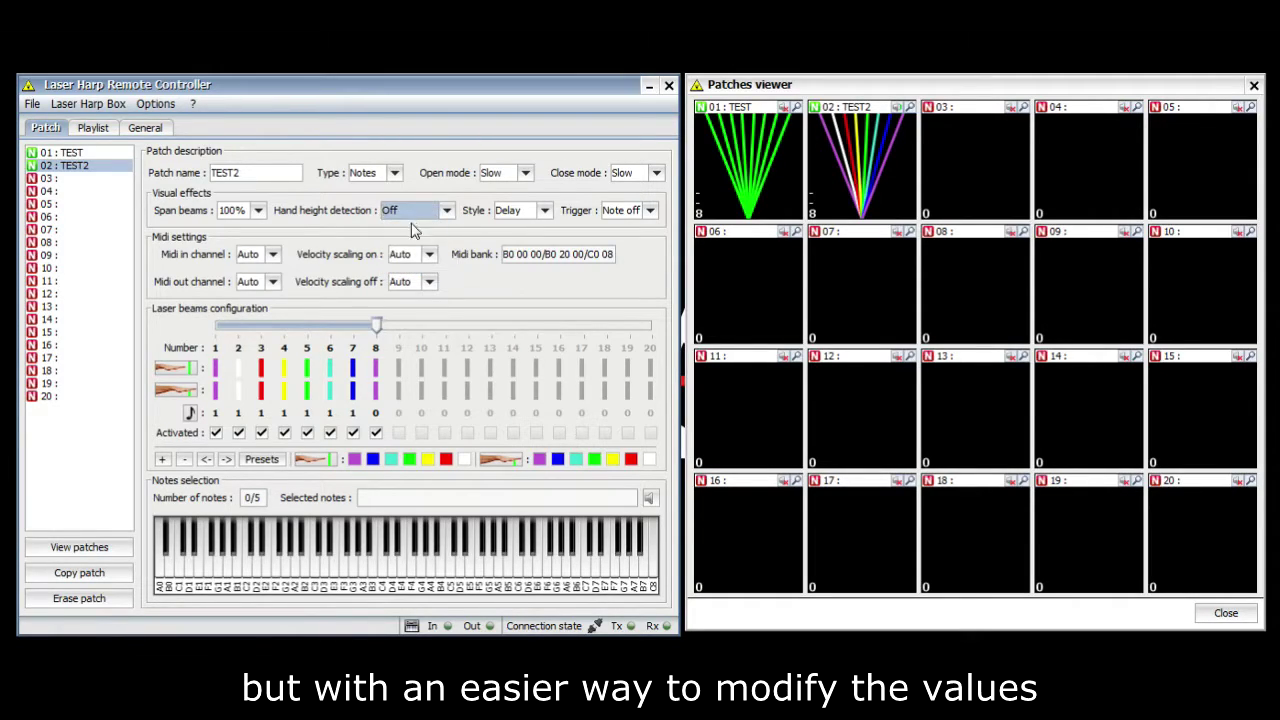
# Create patch 03 by naming it LHRC in upper case.
pyautogui.click(59, 180)
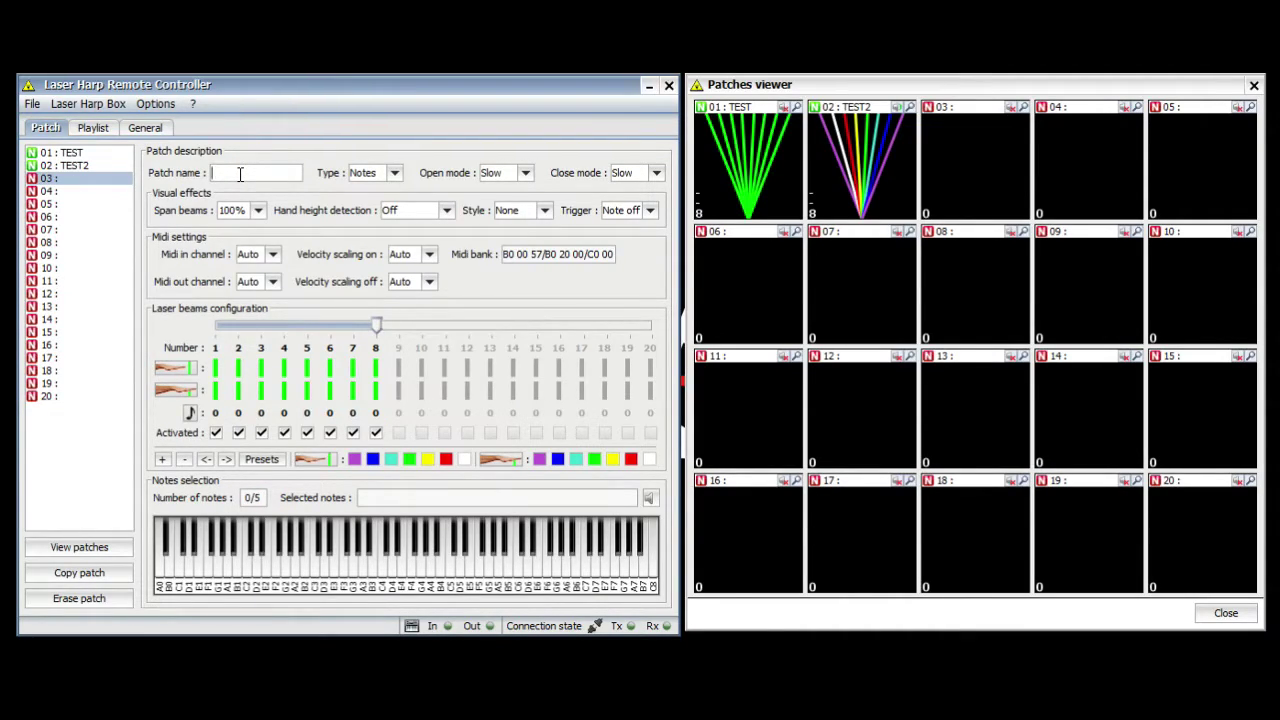
pyautogui.write('lhrc')
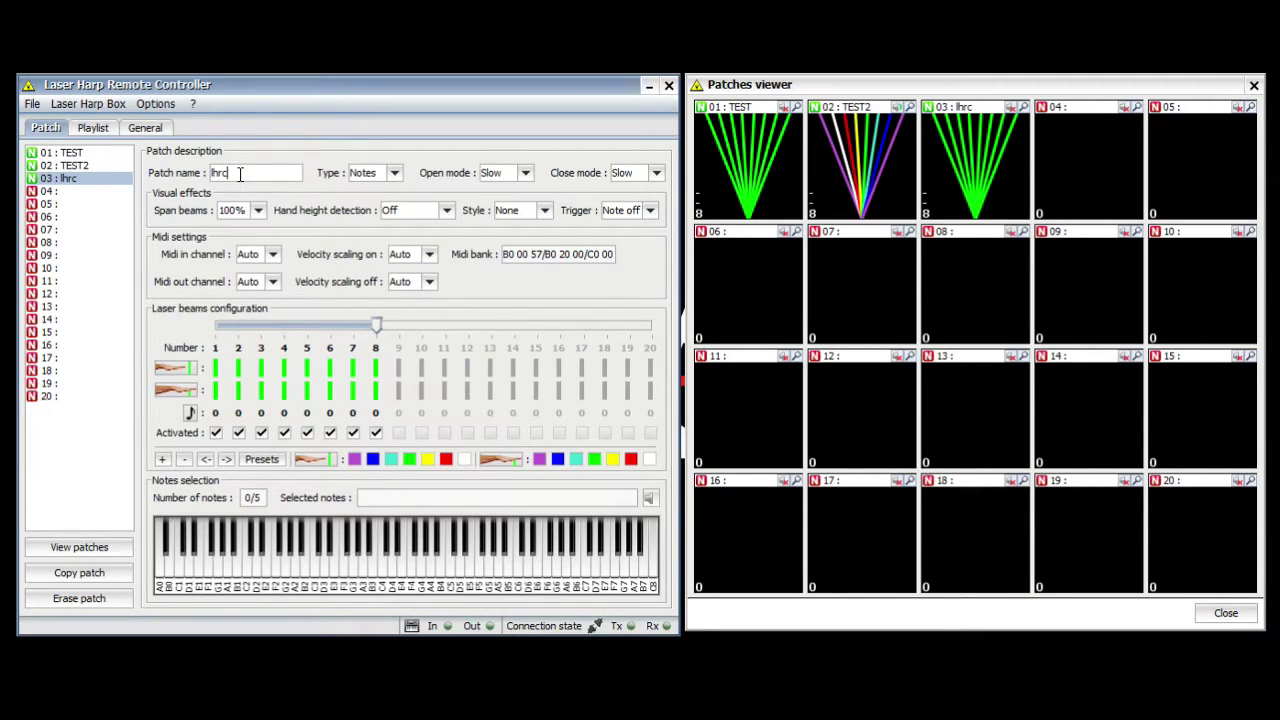
pyautogui.moveTo(239, 170); pyautogui.dragTo(175, 156)
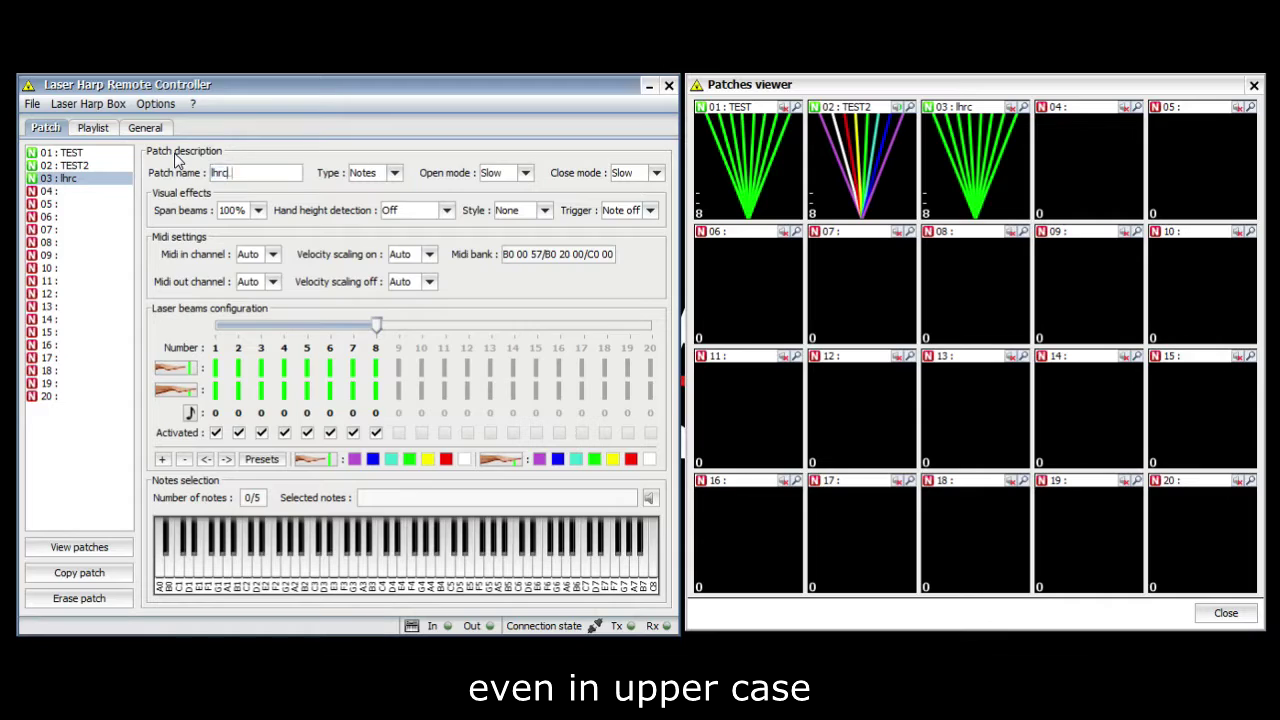
pyautogui.write('LHRC')
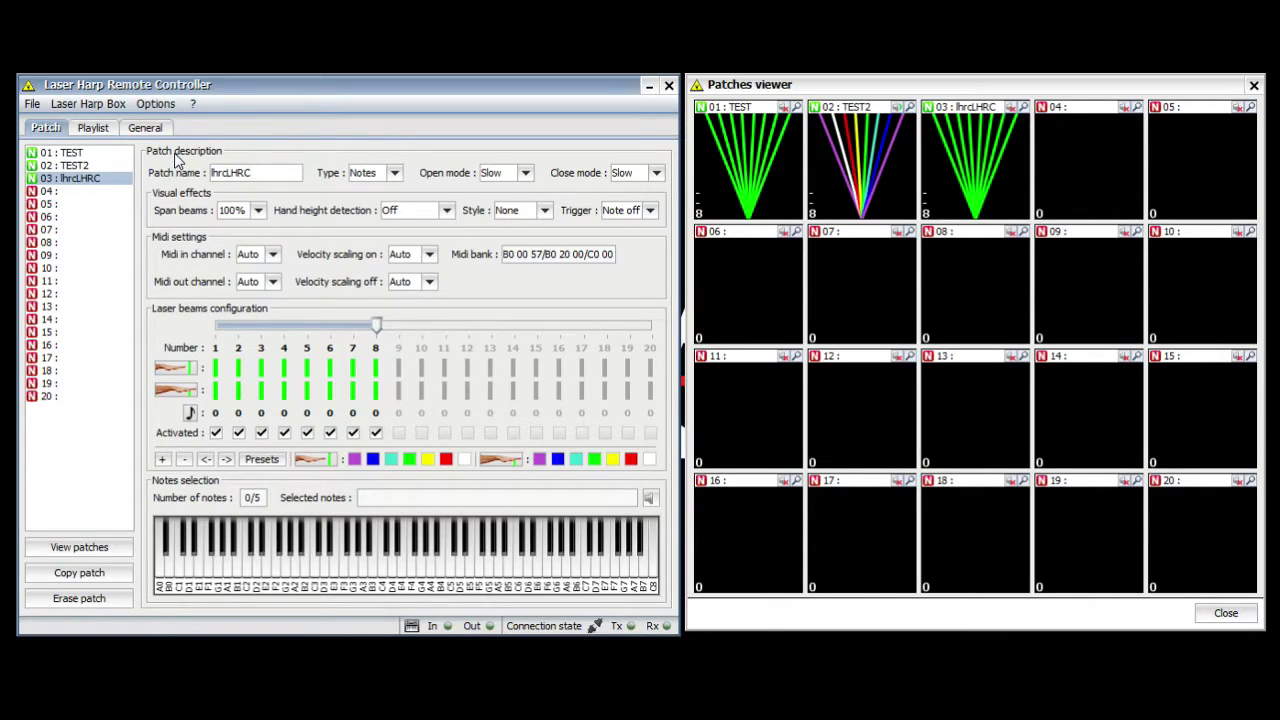
pyautogui.moveTo(245, 168); pyautogui.dragTo(224, 170)
pyautogui.press('BackSpace')
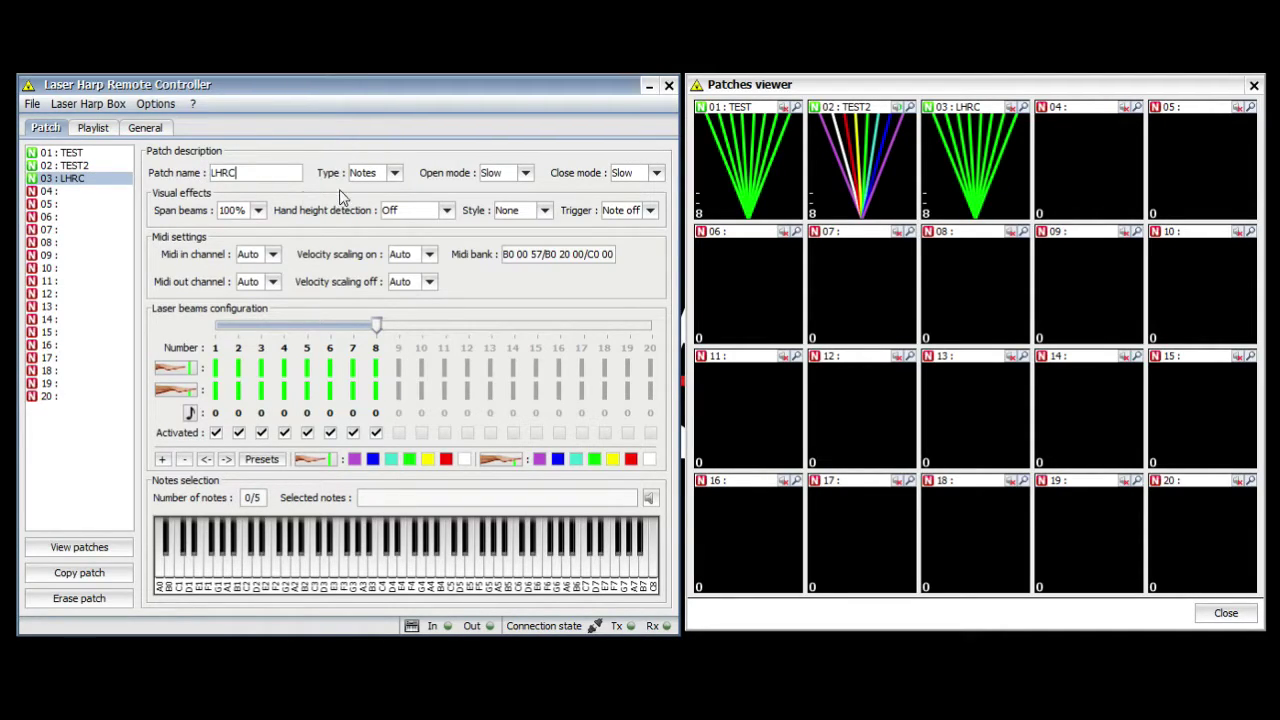
# Keep the LHRC patch type as Notes and set its number of beams to 15.
pyautogui.click(372, 175)
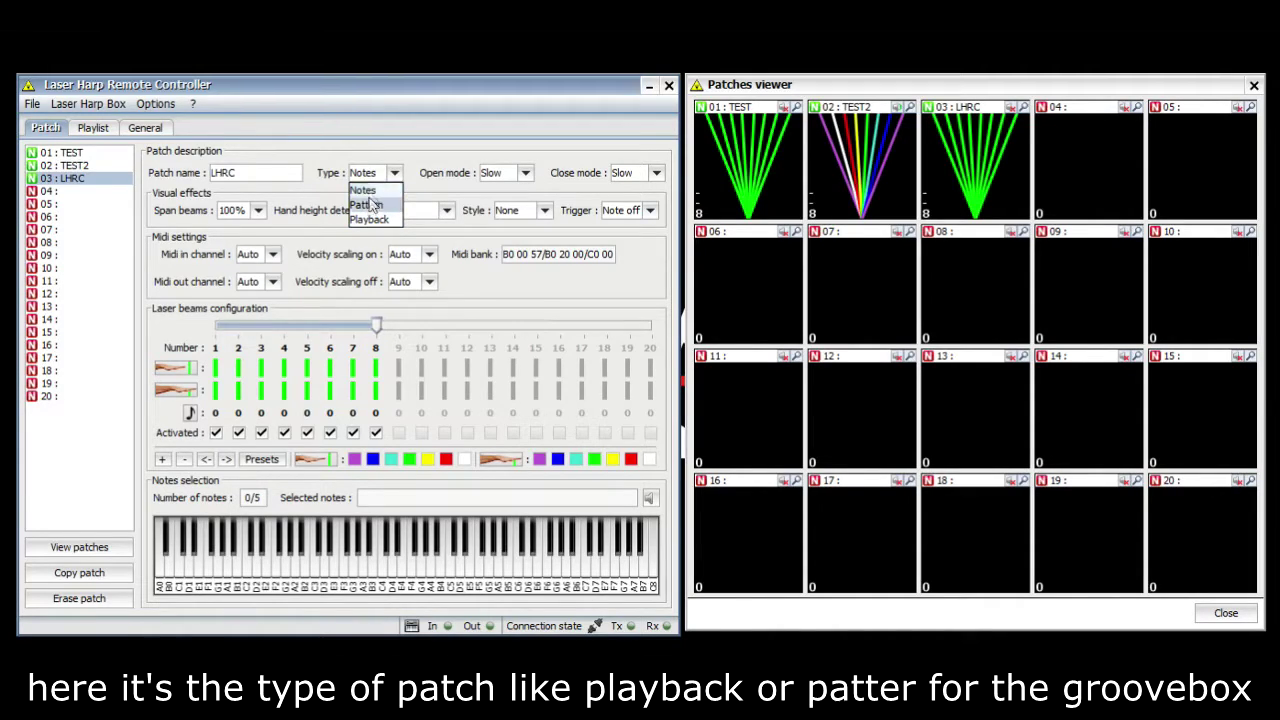
pyautogui.click(364, 190)
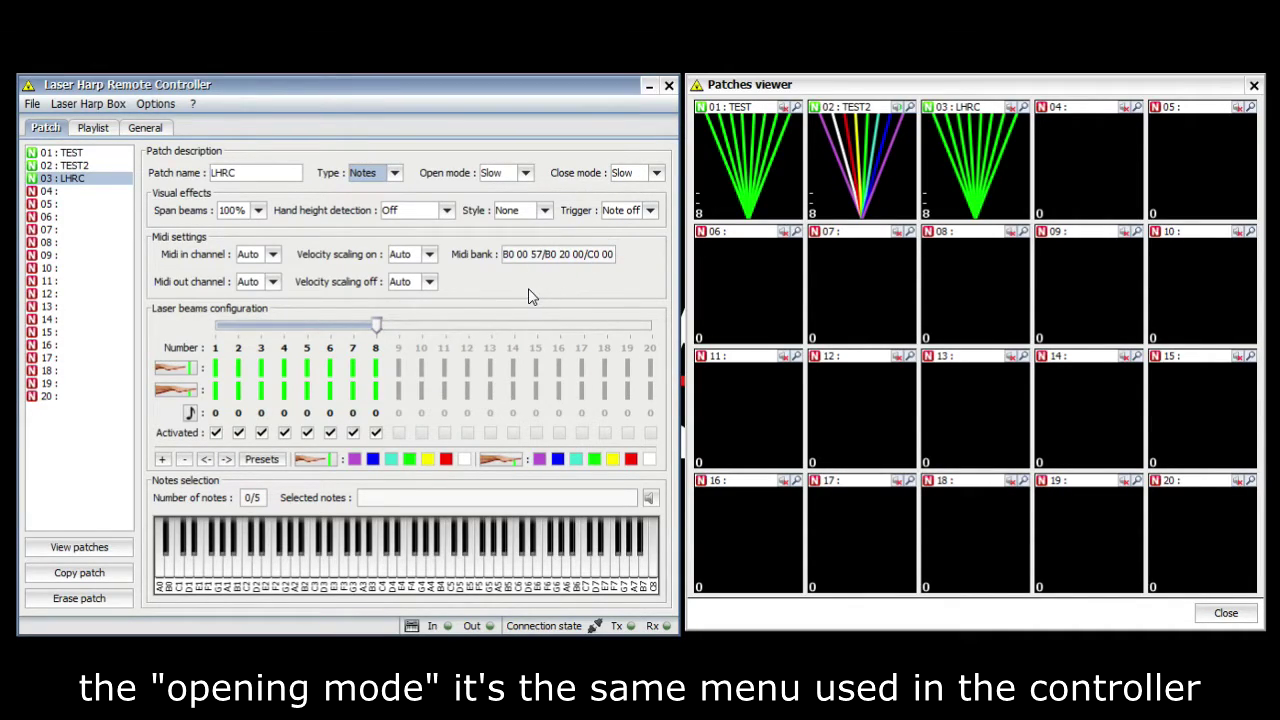
pyautogui.moveTo(376, 326); pyautogui.dragTo(537, 328)
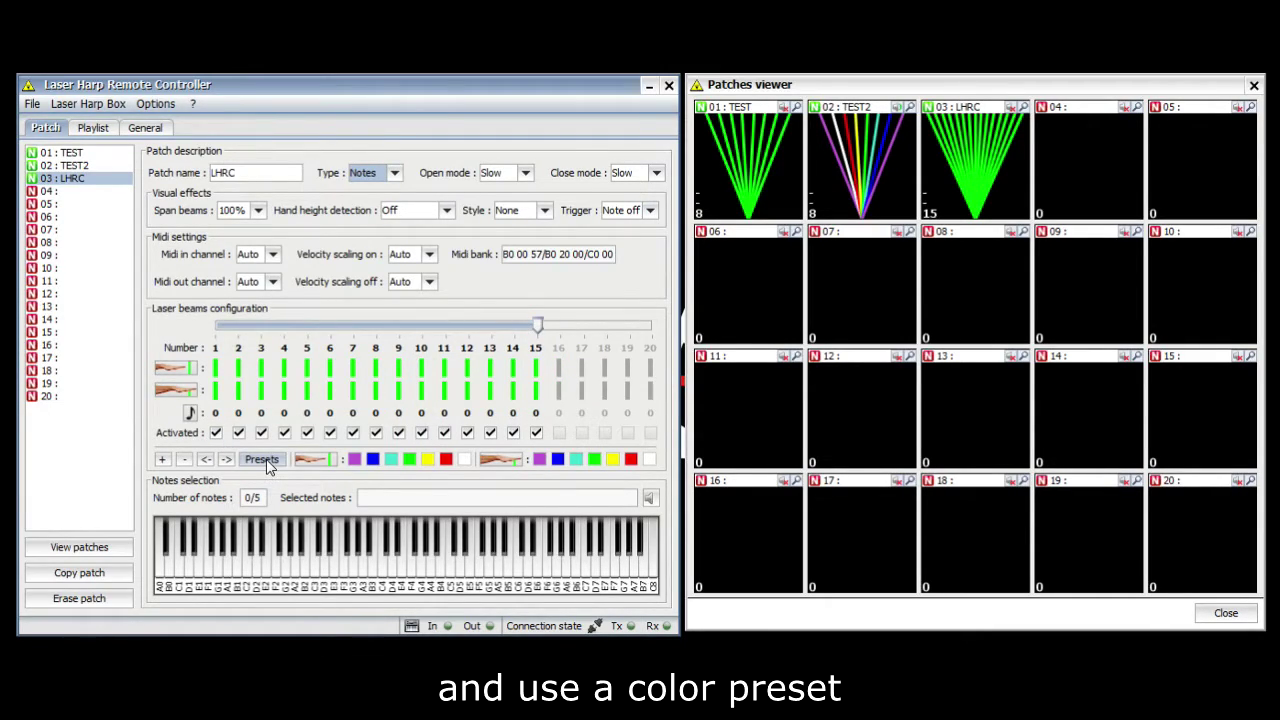
# Move beam 2 of the LHRC patch one position to the right, then select beam 2 again.
pyautogui.click(226, 459)
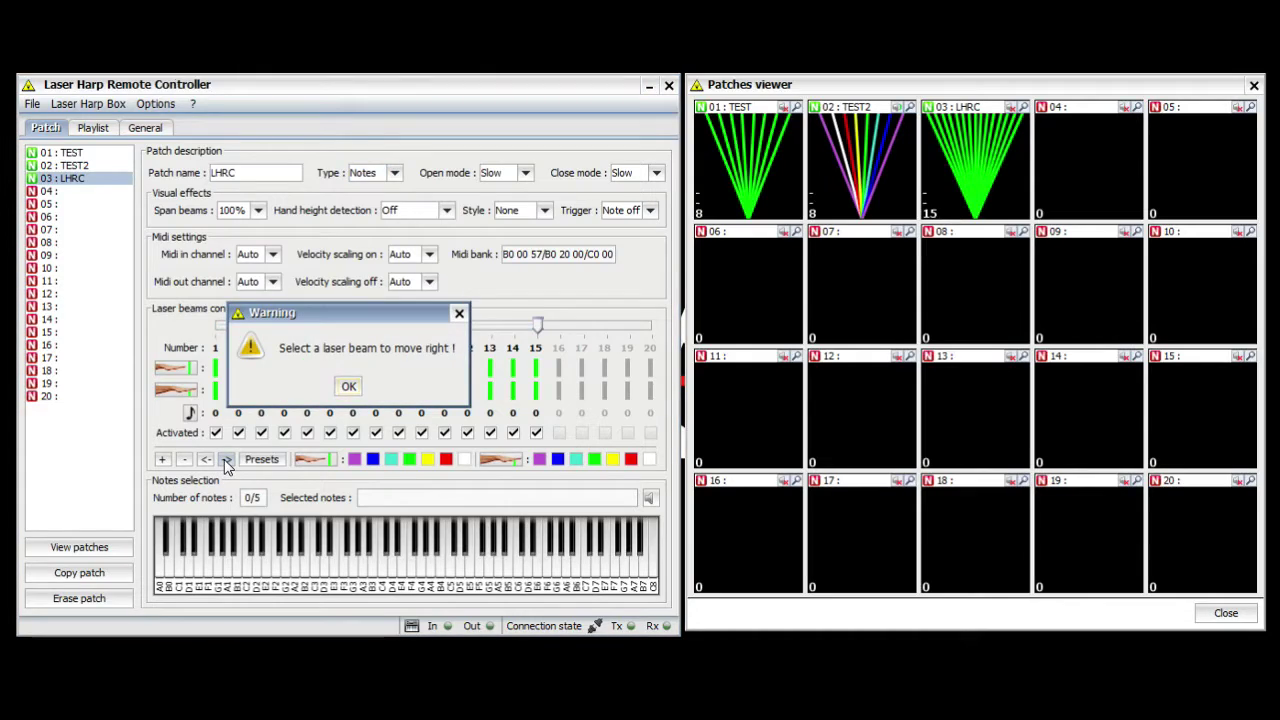
pyautogui.click(349, 386)
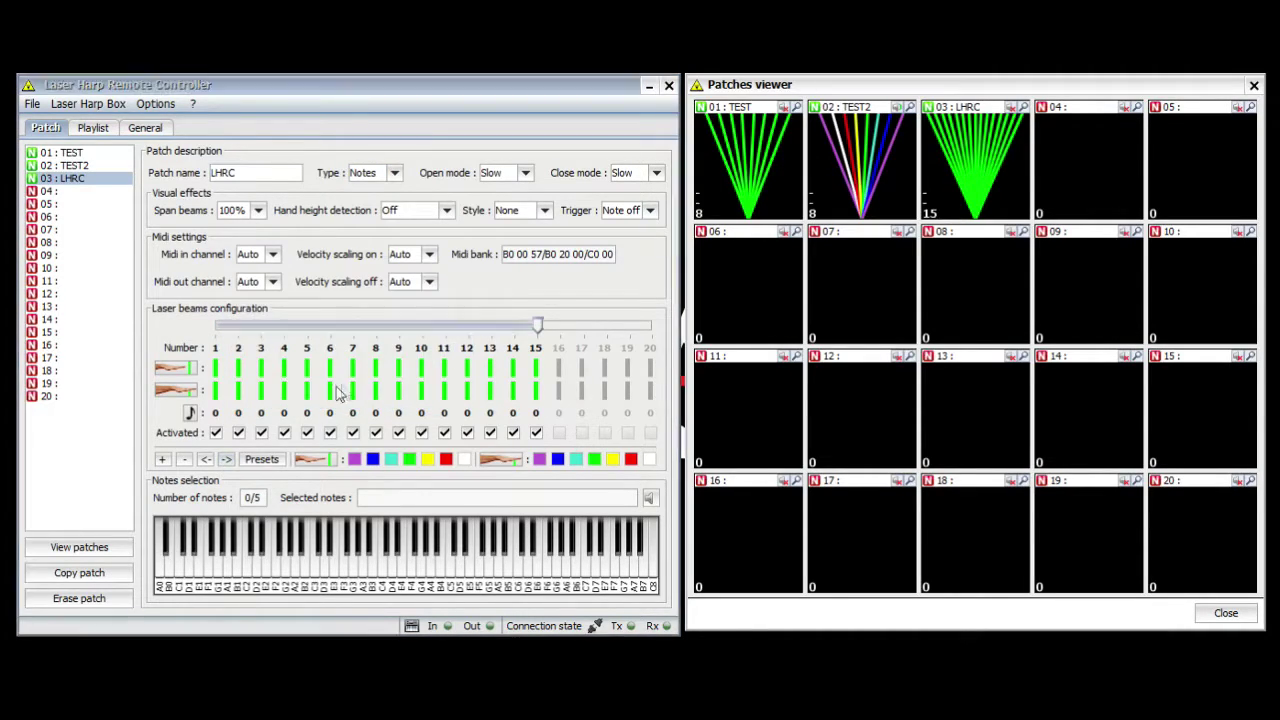
pyautogui.click(243, 388)
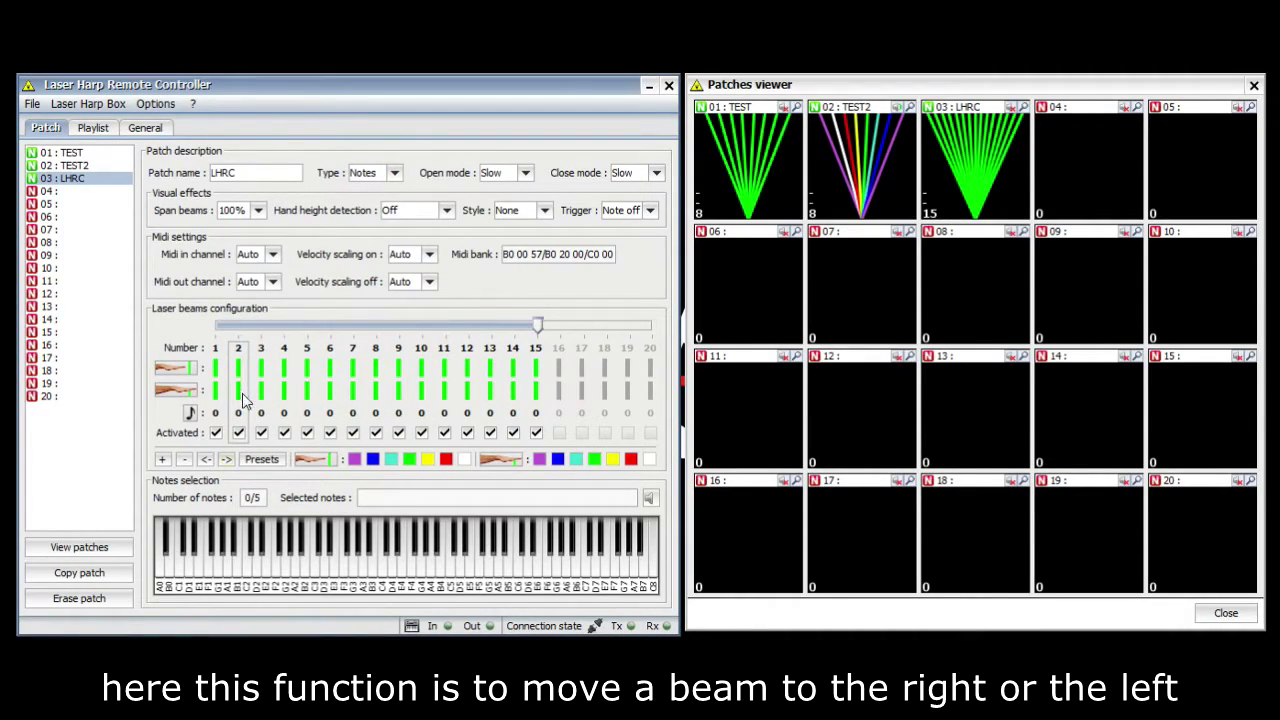
pyautogui.click(226, 459)
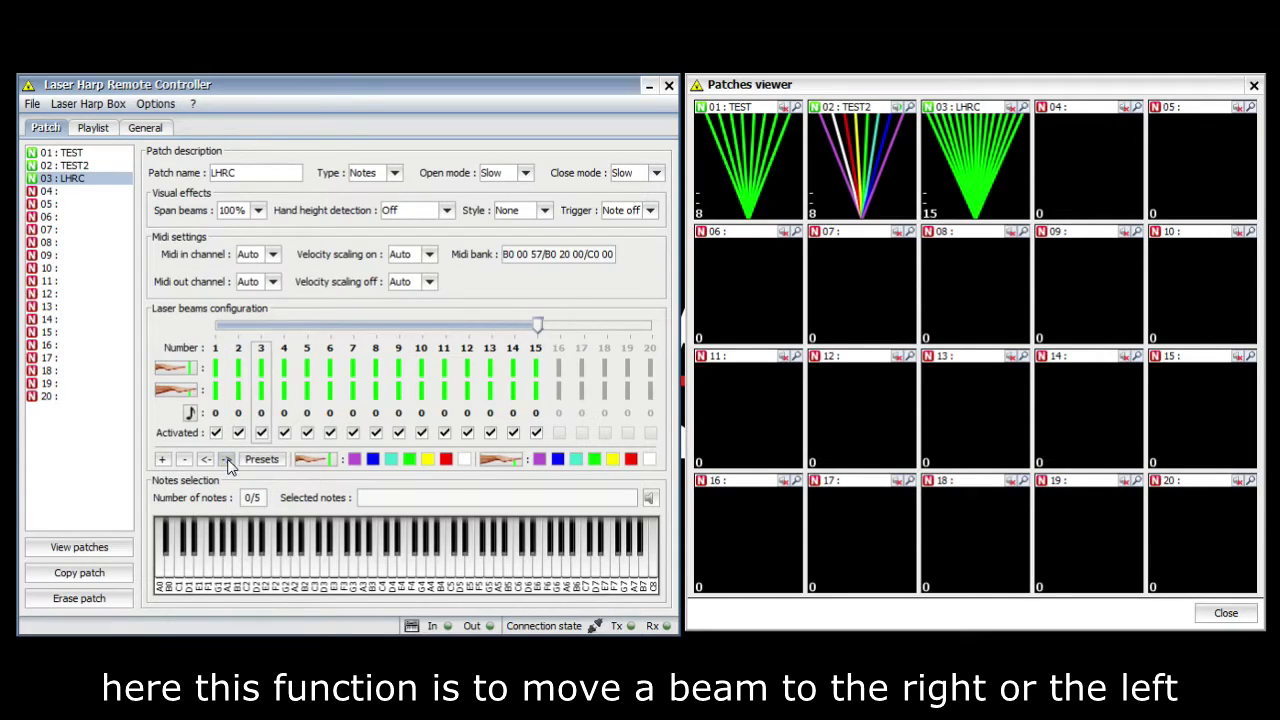
pyautogui.click(231, 393)
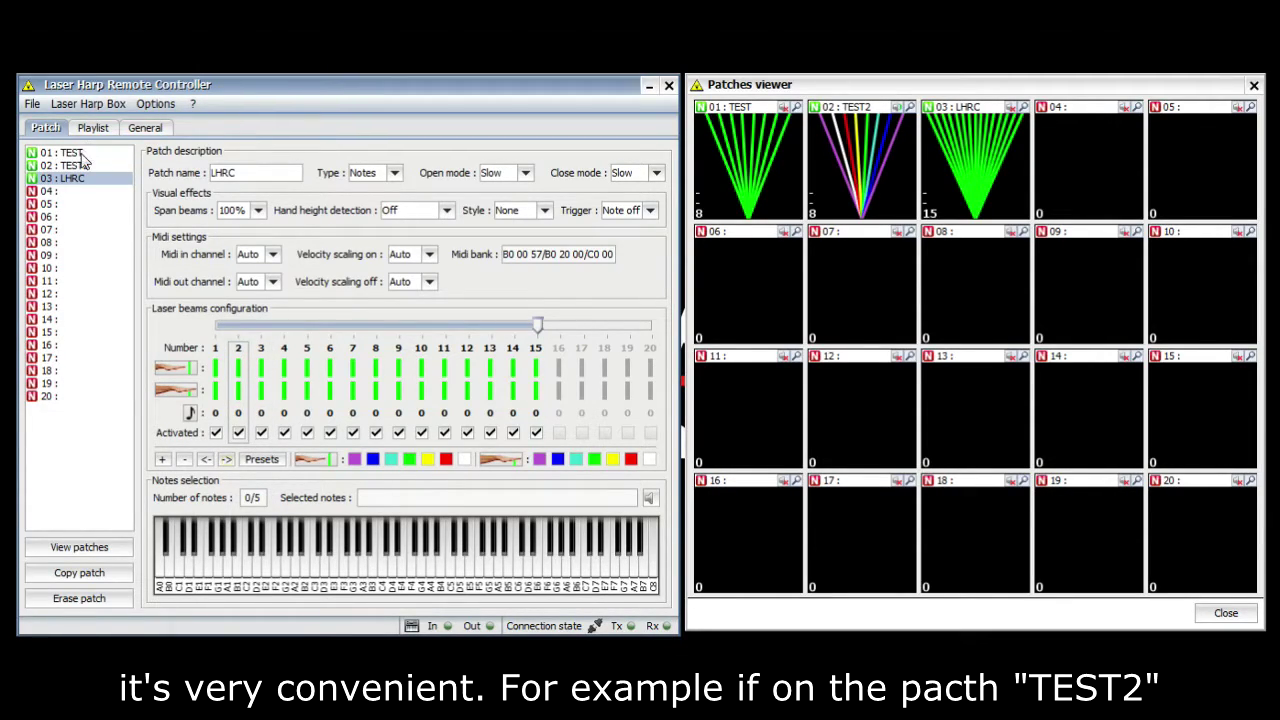
# In the TEST patch, move beam 2 with note D2 one position to the left and back to its original place.
pyautogui.click(80, 155)
pyautogui.click(240, 385)
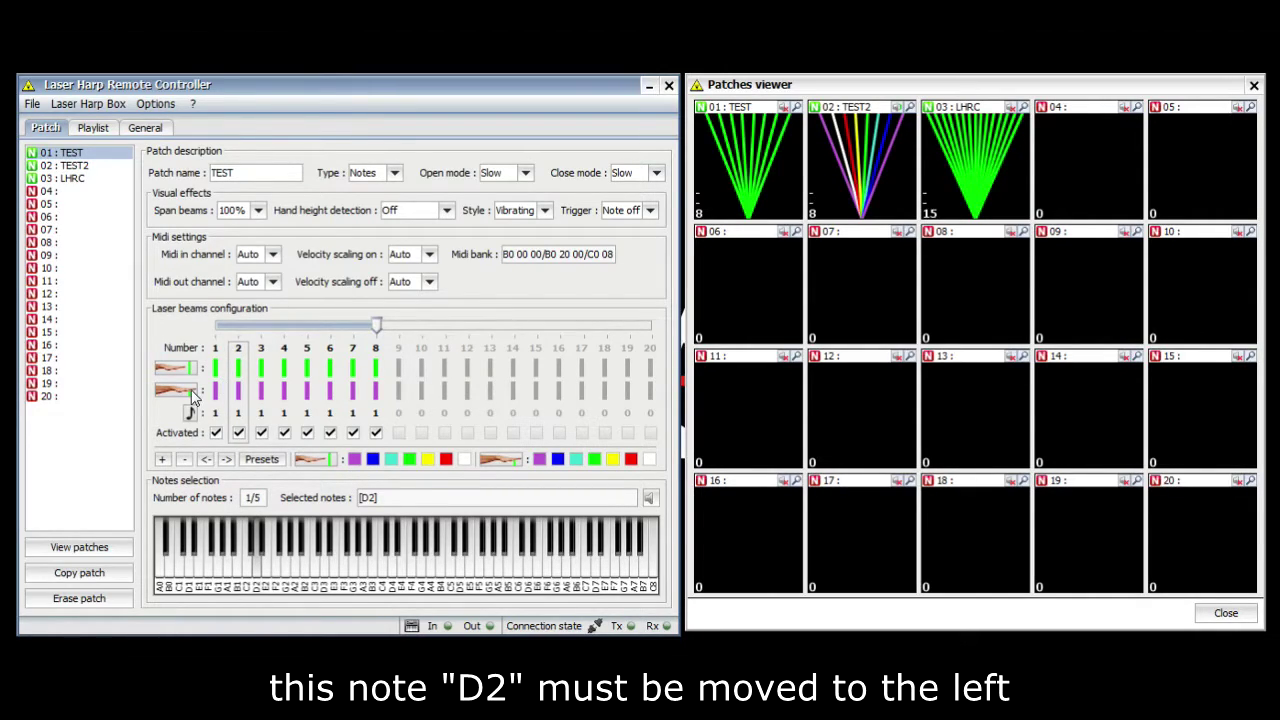
pyautogui.click(205, 460)
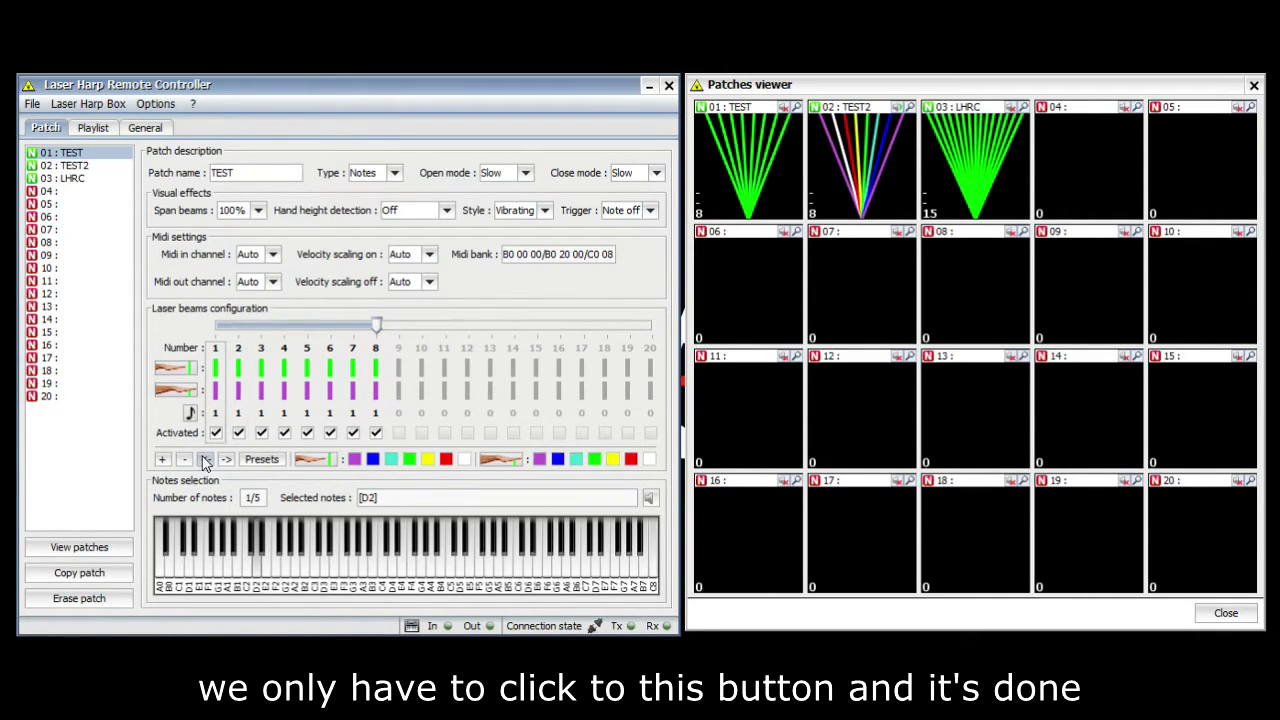
pyautogui.click(239, 390)
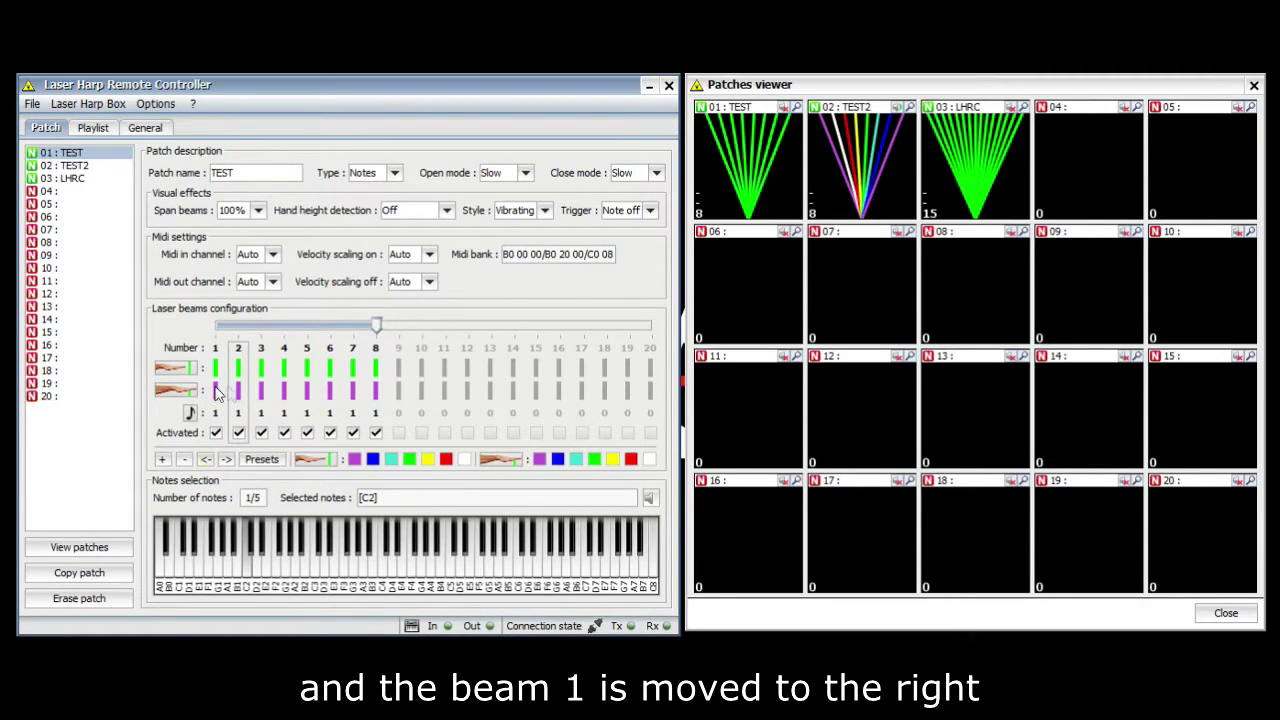
pyautogui.click(215, 390)
pyautogui.click(226, 460)
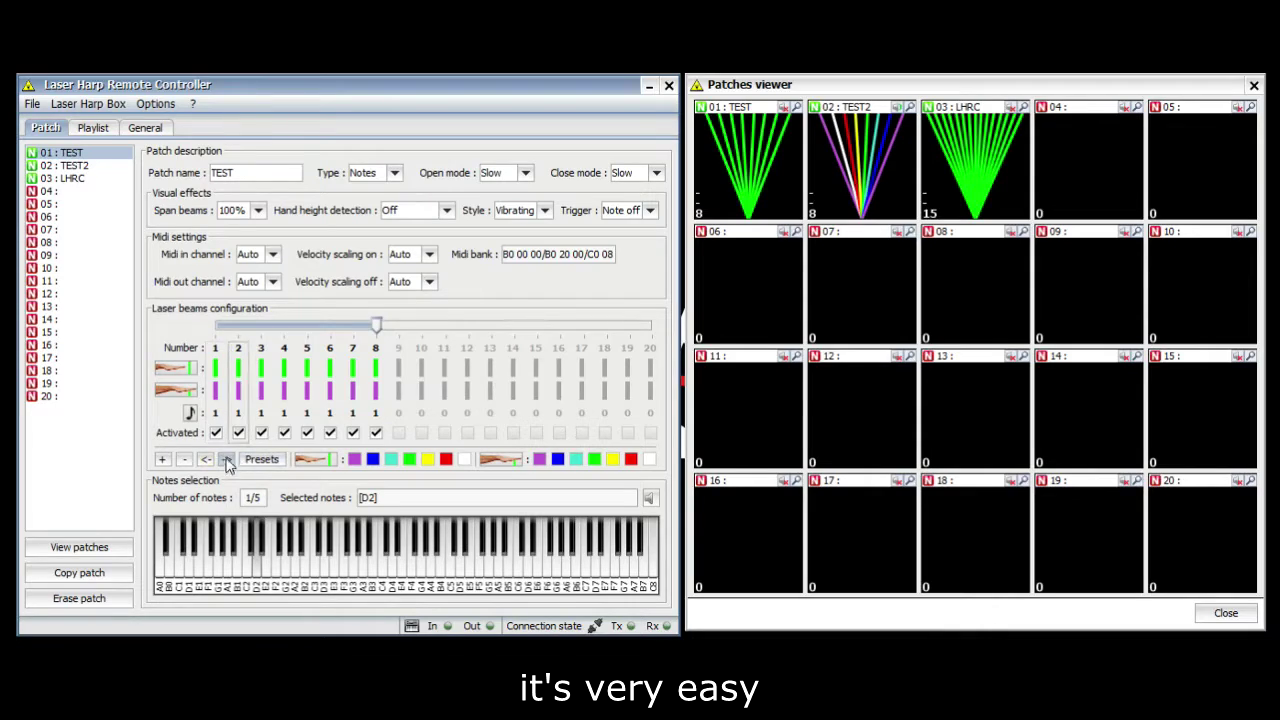
# In the LHRC patch, assign note B1 to beam 1, one note to beam 2 and C3#/D3b to beam 3.
pyautogui.click(70, 179)
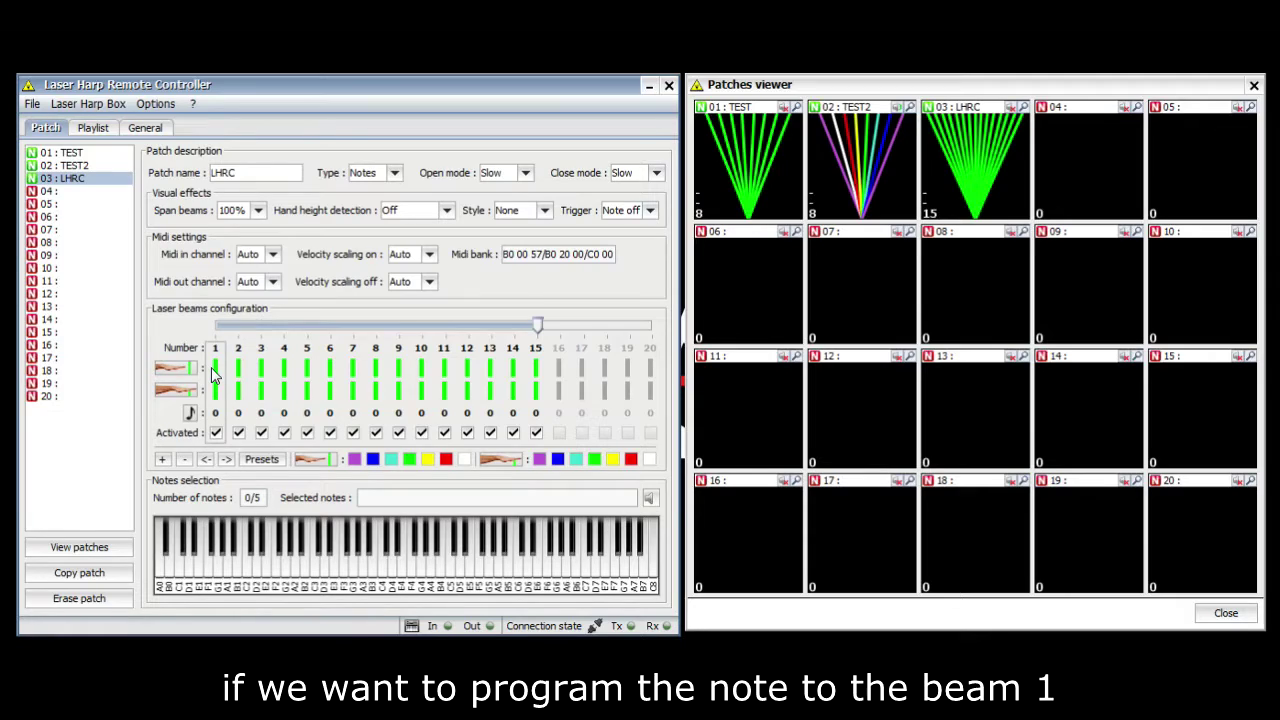
pyautogui.click(238, 565)
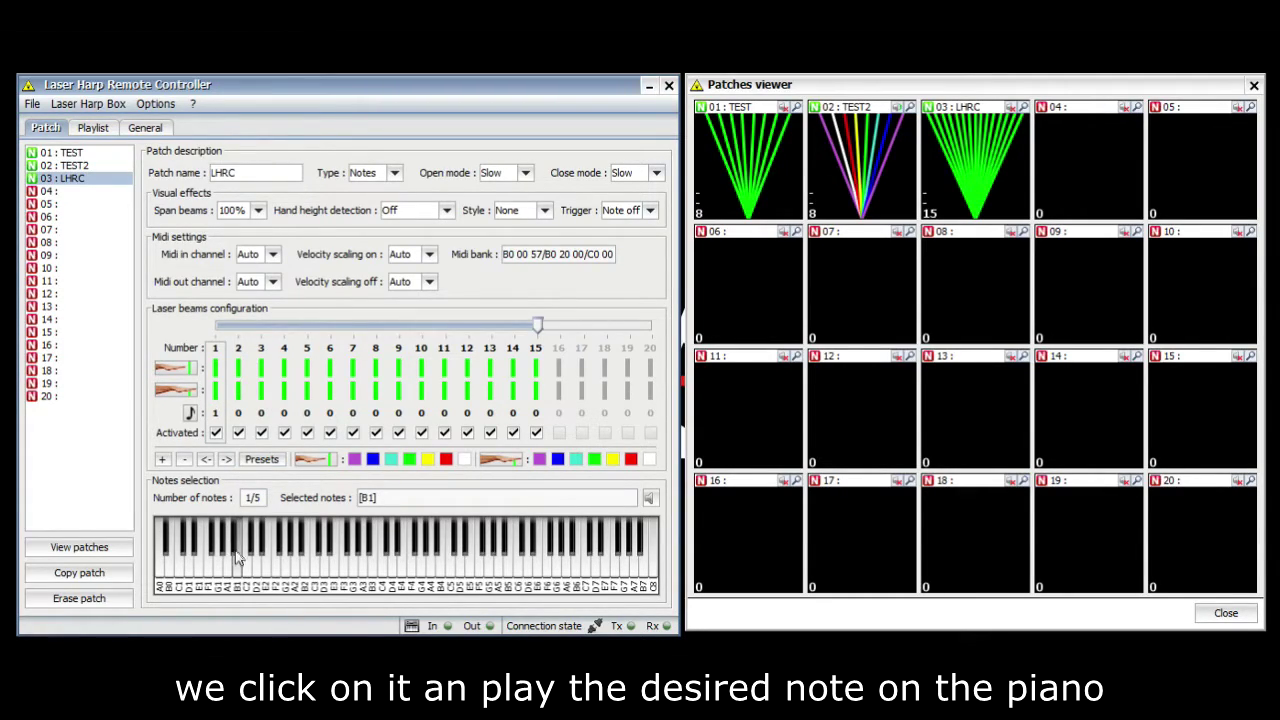
pyautogui.click(240, 378)
pyautogui.click(284, 558)
pyautogui.click(266, 400)
pyautogui.click(319, 554)
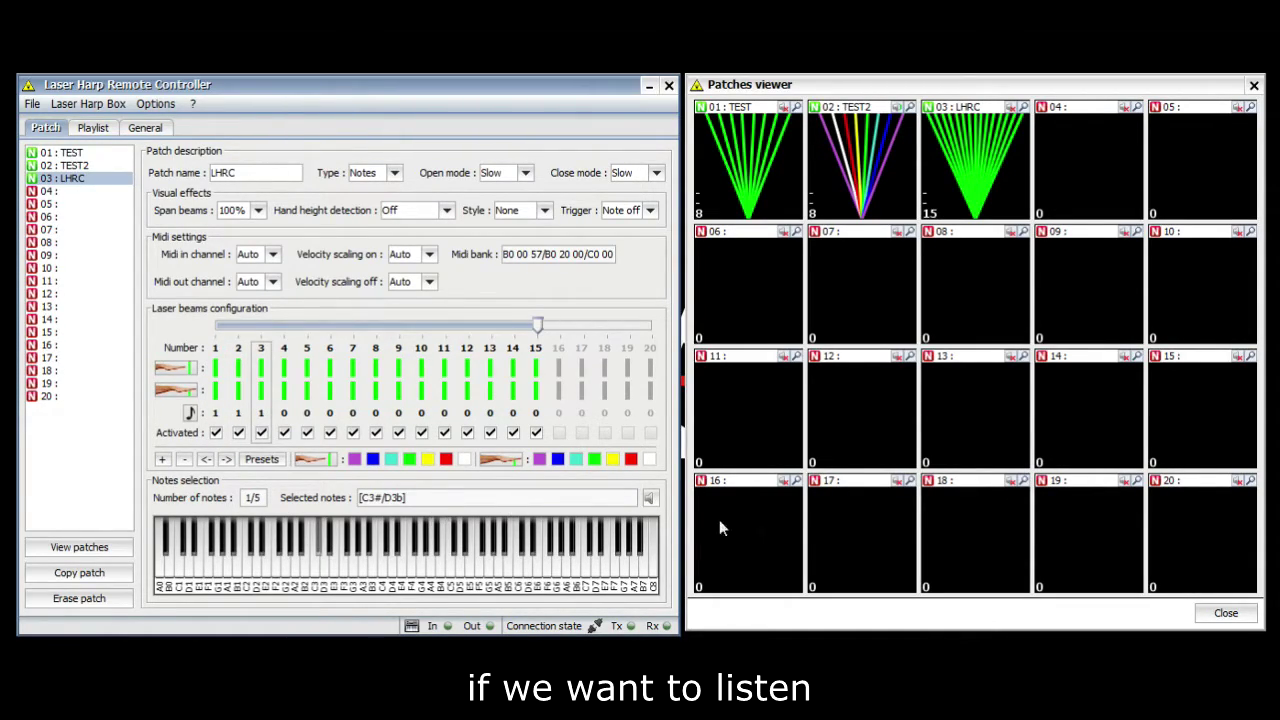
# Listen to beam 3's note, toggle C3#/D3b on and off several times, and leave it removed from the beam.
pyautogui.click(650, 500)
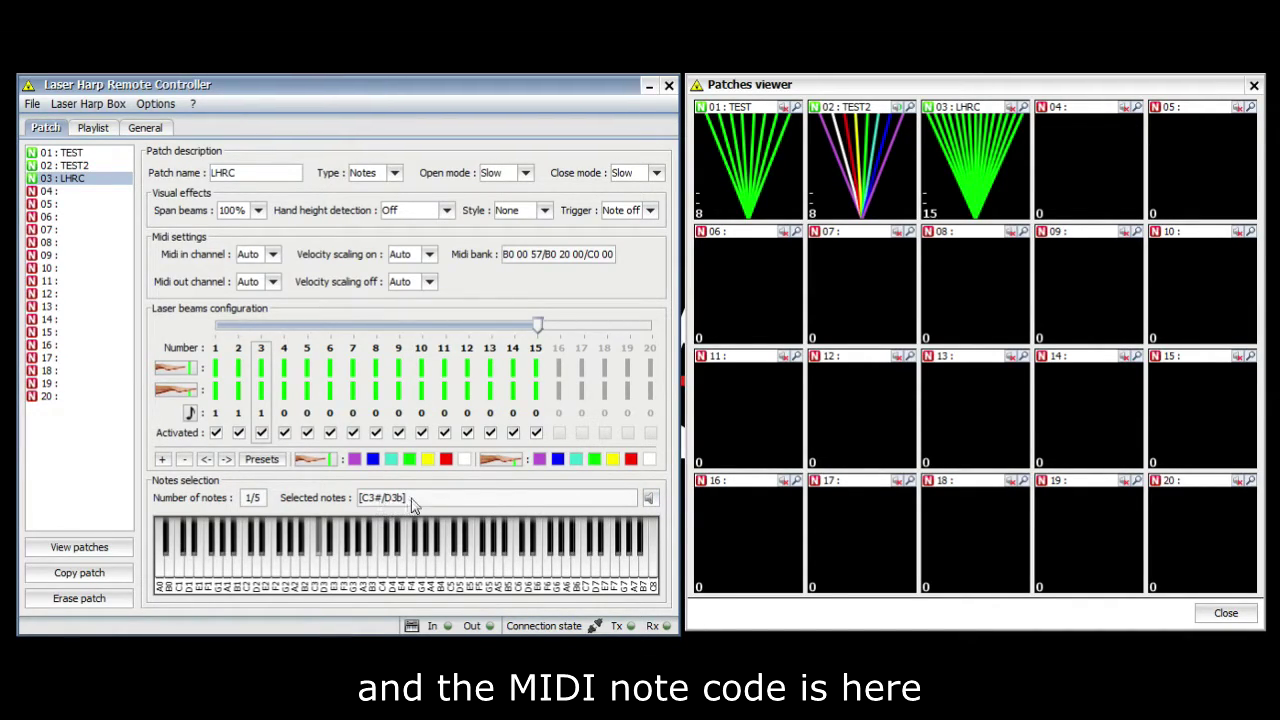
pyautogui.click(320, 553)
pyautogui.click(319, 554)
pyautogui.click(317, 556)
pyautogui.click(318, 556)
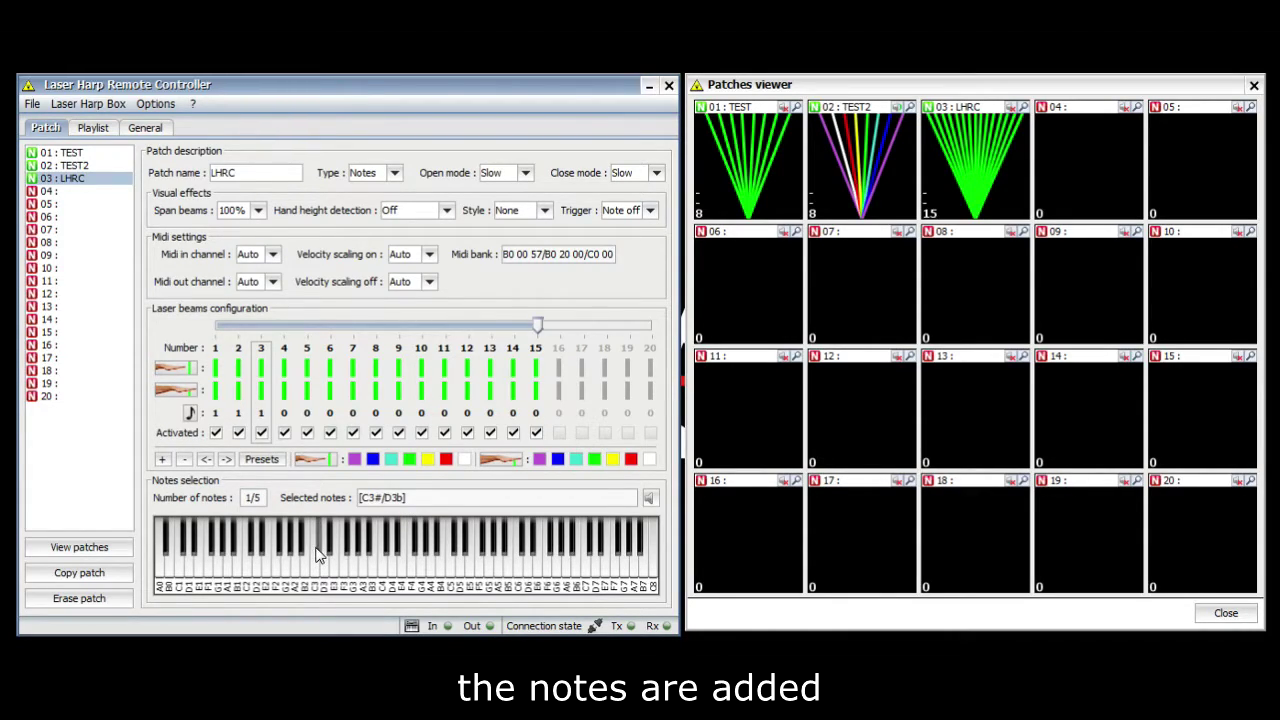
pyautogui.click(318, 556)
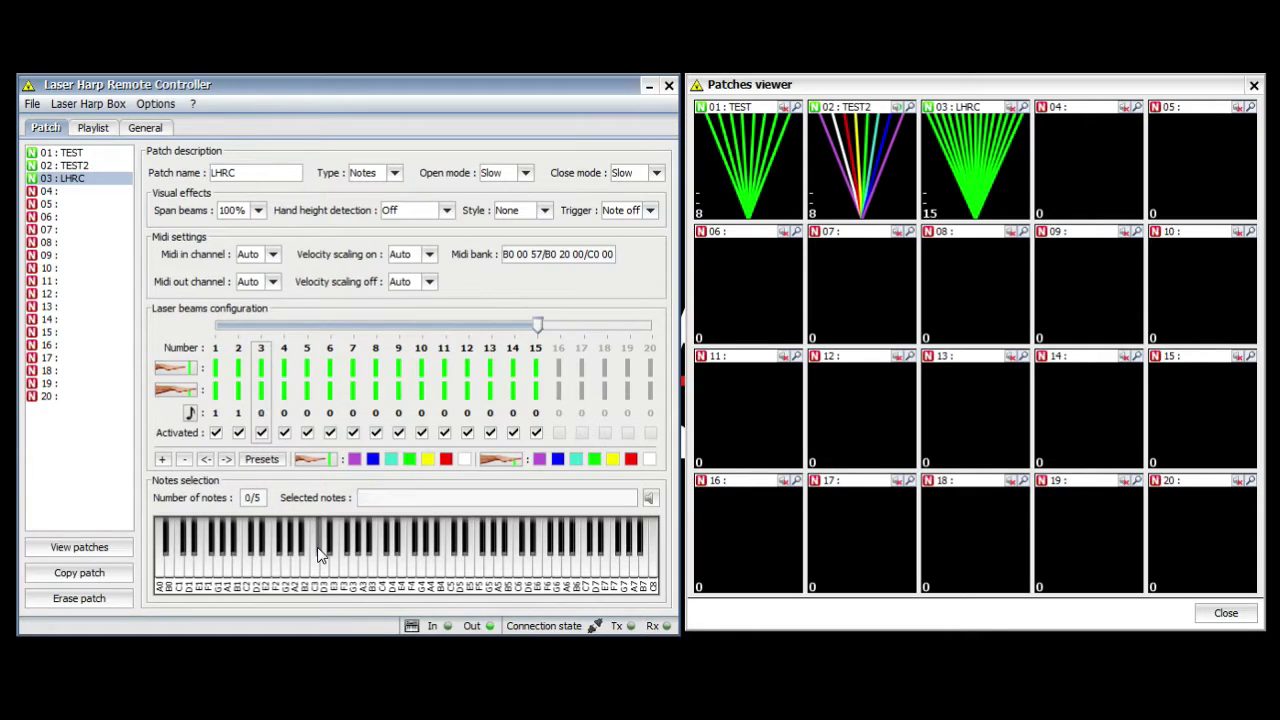
# Assign the notes B2, C3, D3, E3 and F3 to beam 3 and play them together.
pyautogui.click(309, 572)
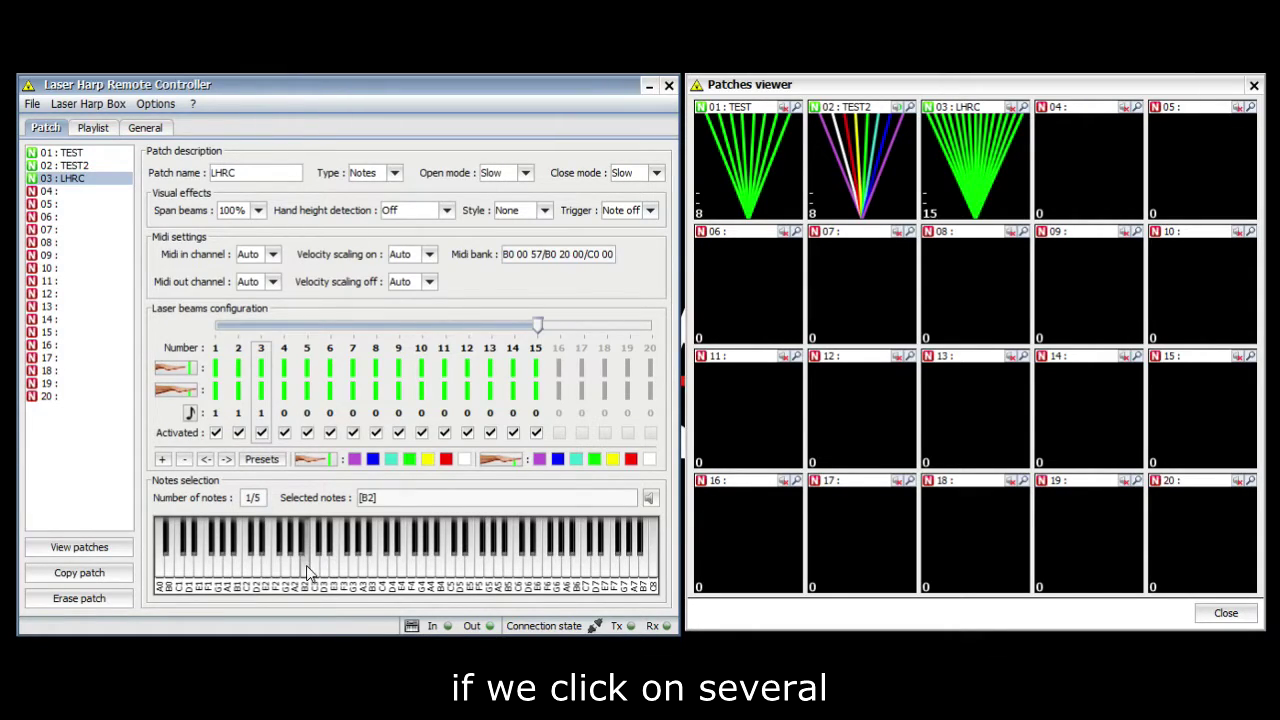
pyautogui.click(317, 571)
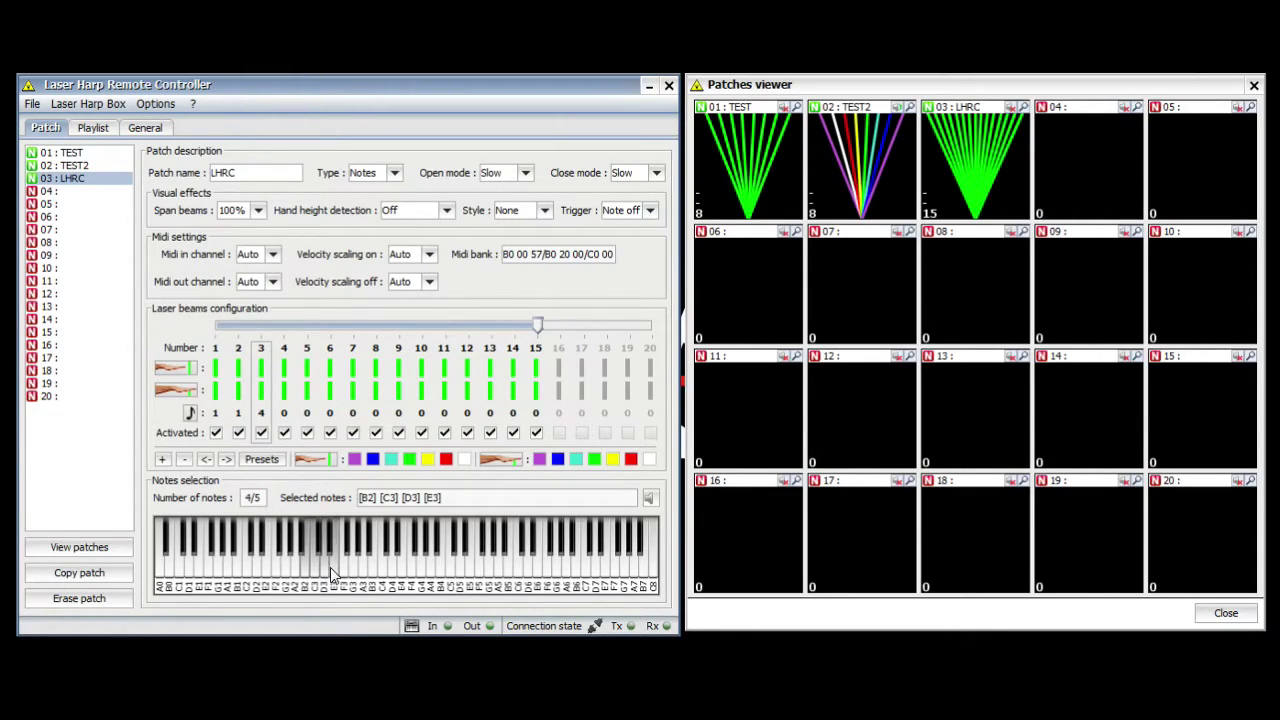
pyautogui.click(330, 567)
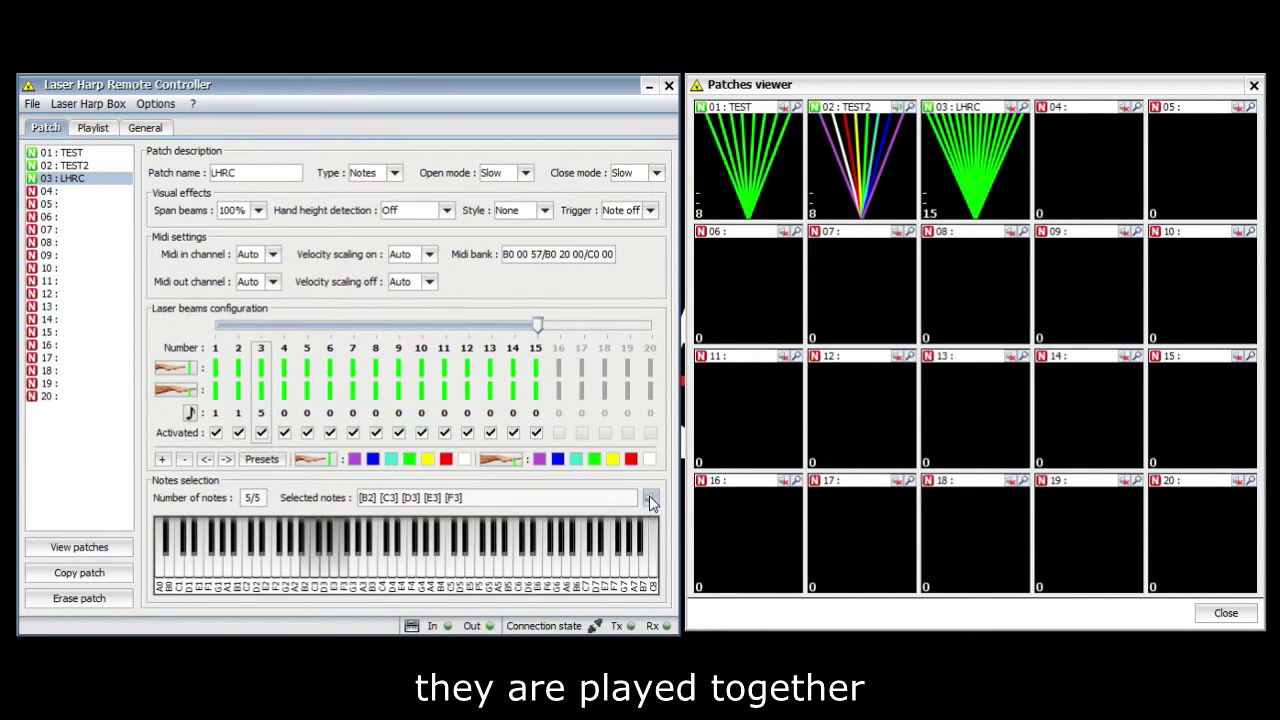
# Remove all five notes from beam 3 of the LHRC patch.
pyautogui.click(338, 568)
pyautogui.click(333, 568)
pyautogui.click(345, 567)
pyautogui.click(314, 575)
pyautogui.click(306, 567)
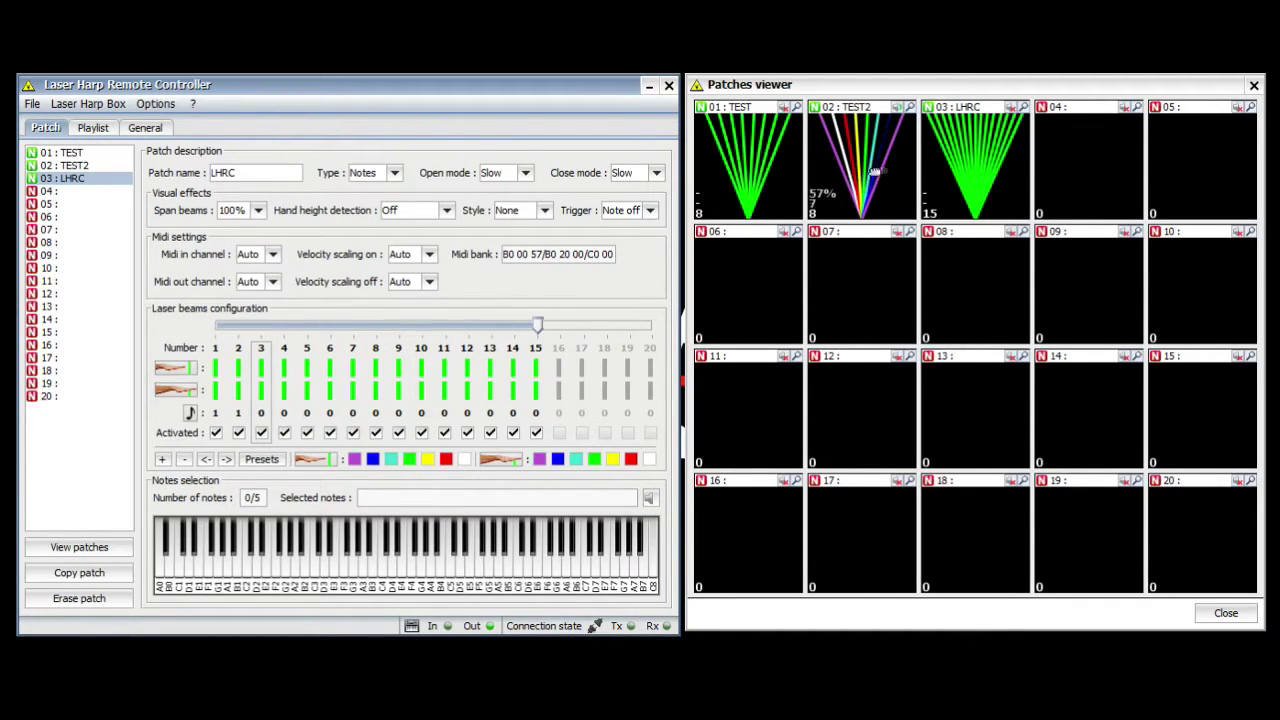
# Enable the LHRC patch's sound in the patches viewer, check the notes on beams 2 and 3, and view the patch enlarged.
pyautogui.click(1011, 108)
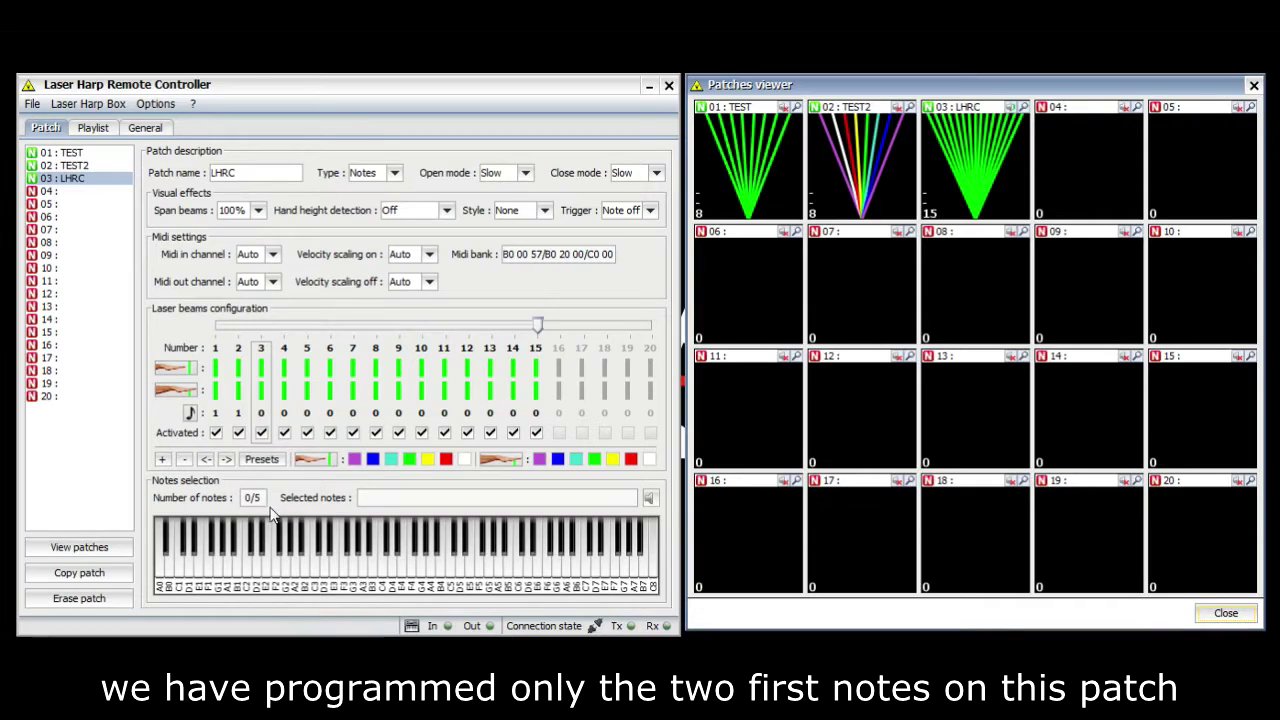
pyautogui.click(238, 400)
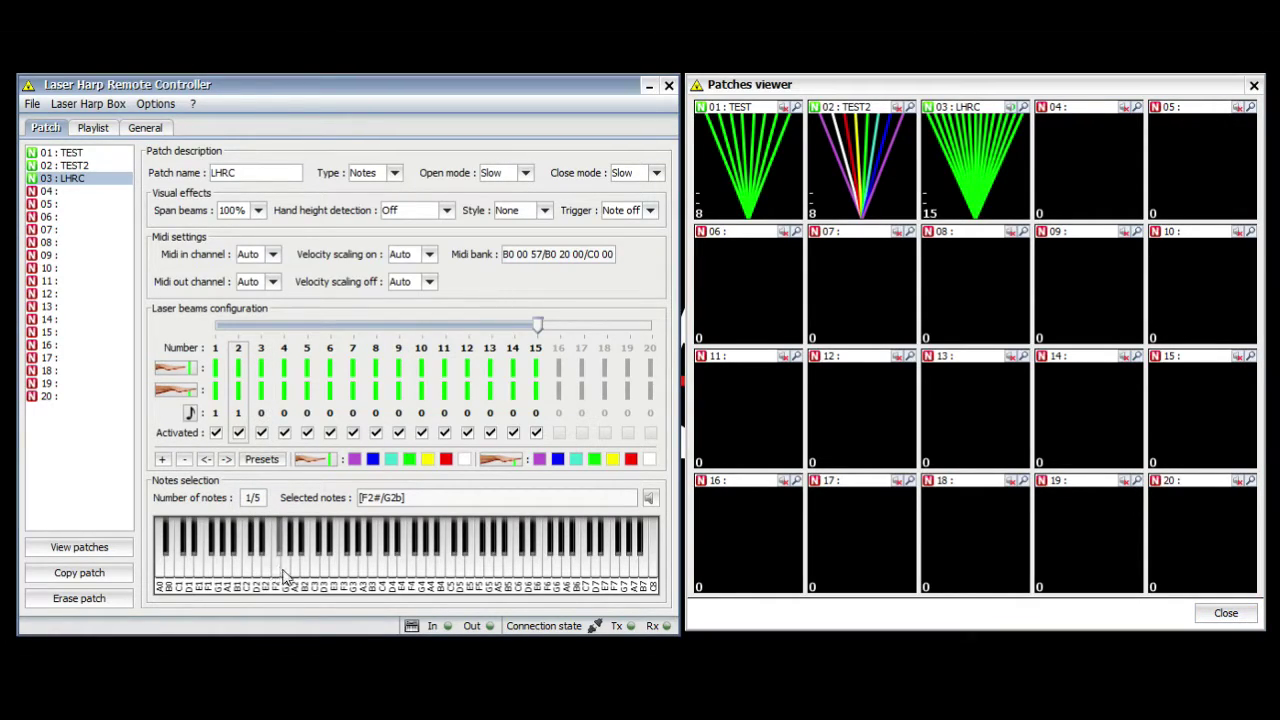
pyautogui.click(258, 397)
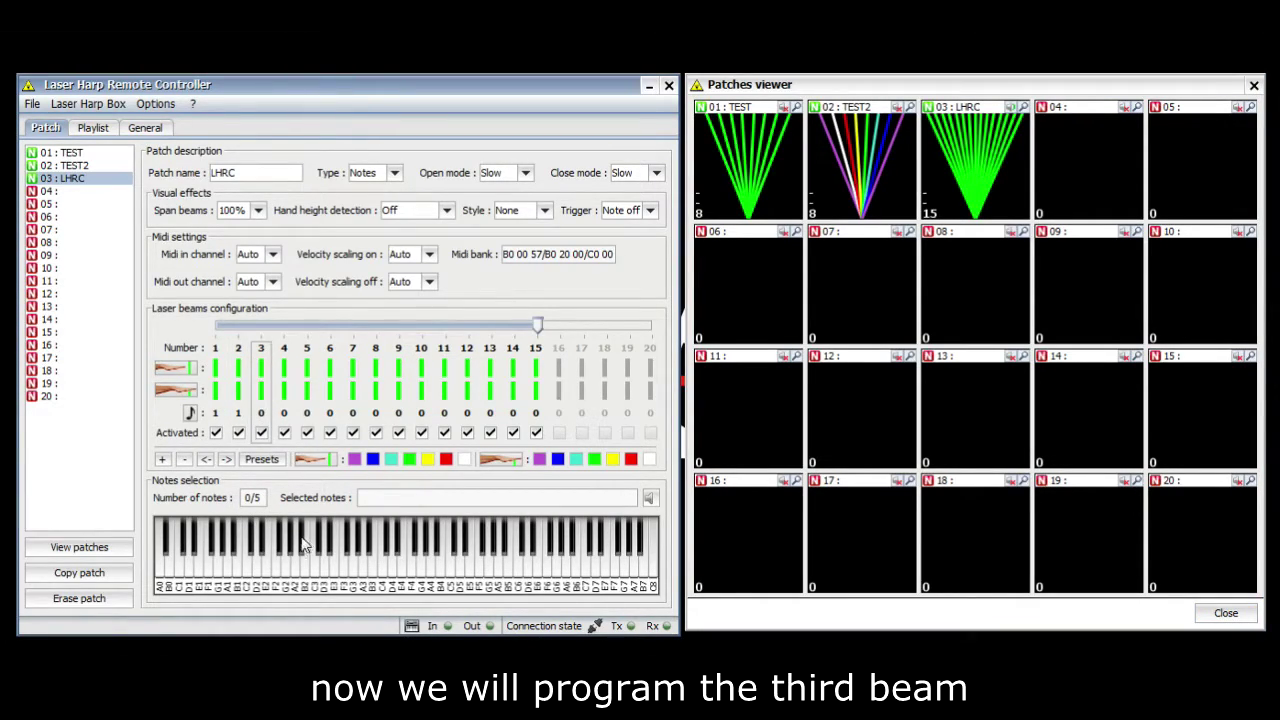
pyautogui.click(1022, 107)
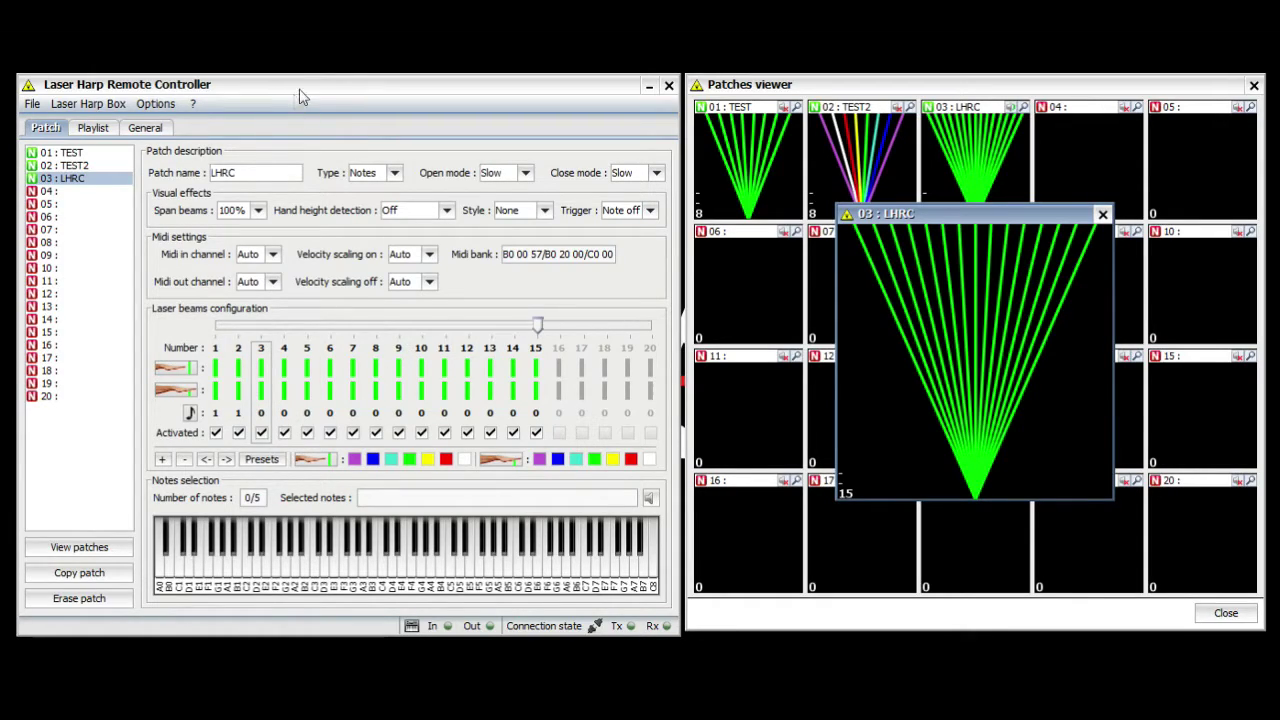
pyautogui.click(1102, 214)
# Assign the notes D3, E3 and F3 to beam 3 of the LHRC patch and test the beam in the enlarged preview.
pyautogui.click(332, 555)
pyautogui.click(342, 553)
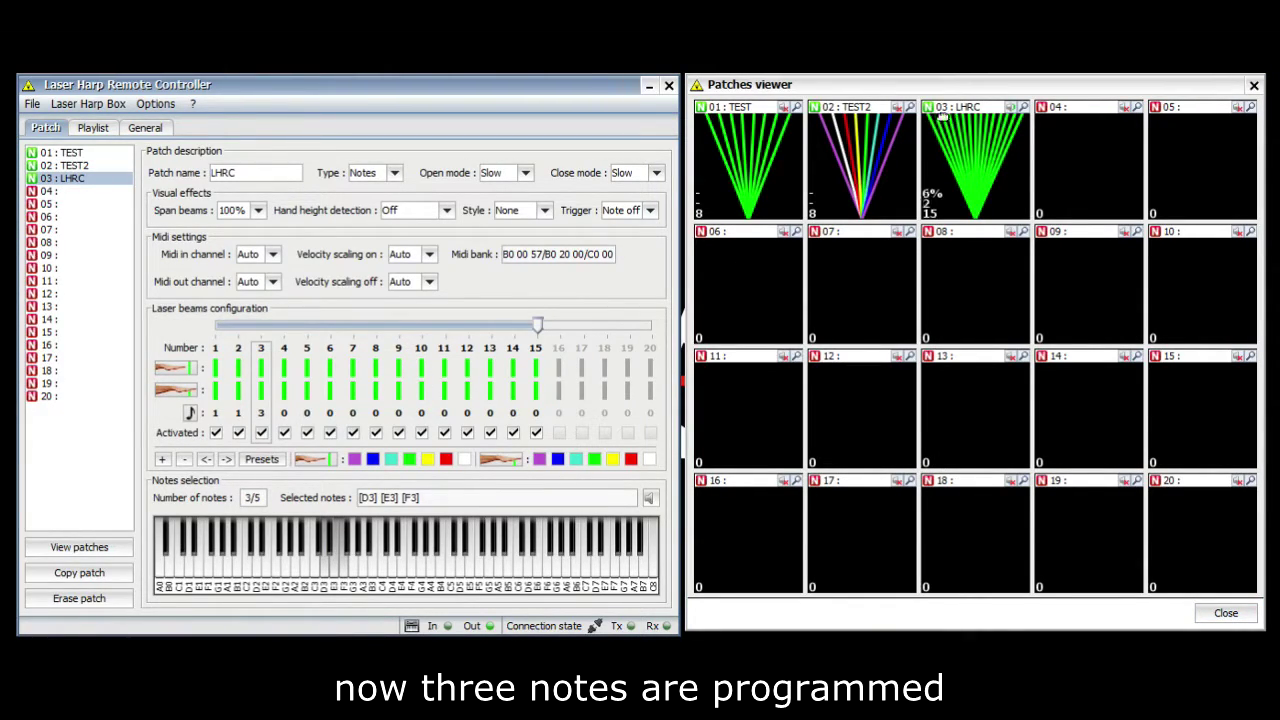
pyautogui.click(1023, 107)
pyautogui.click(902, 279)
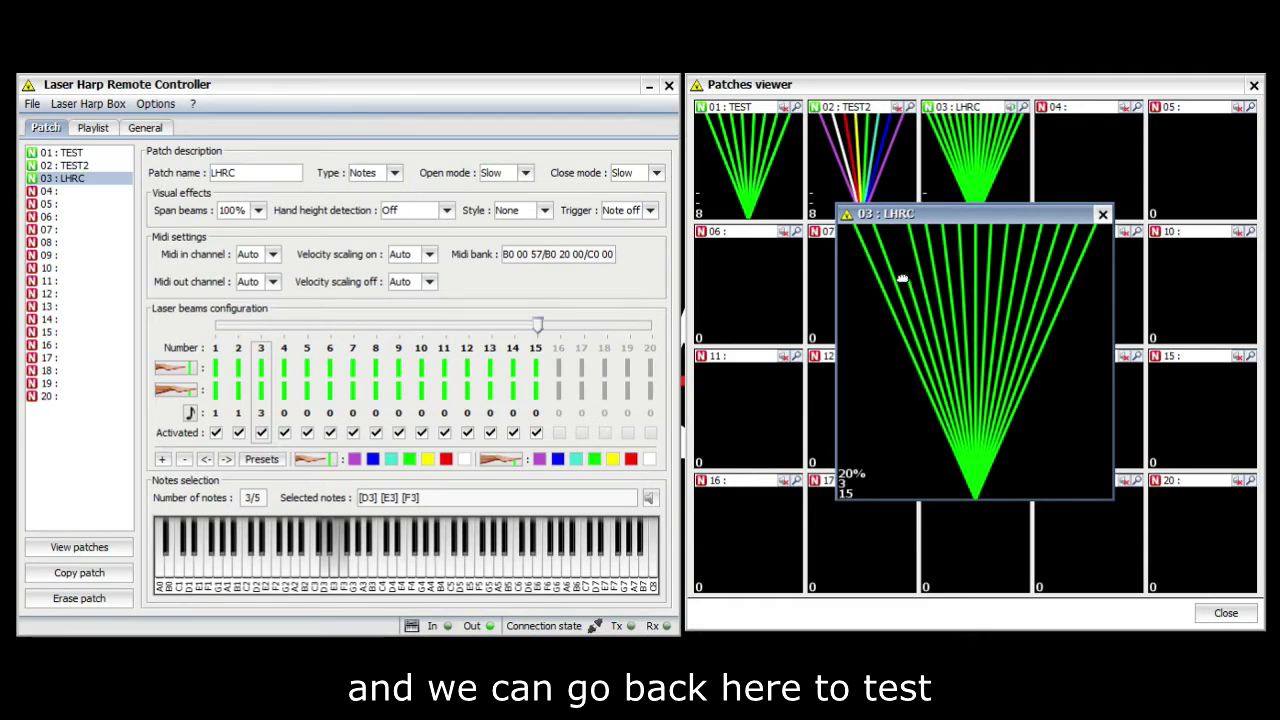
pyautogui.moveTo(902, 279); pyautogui.dragTo(893, 224)
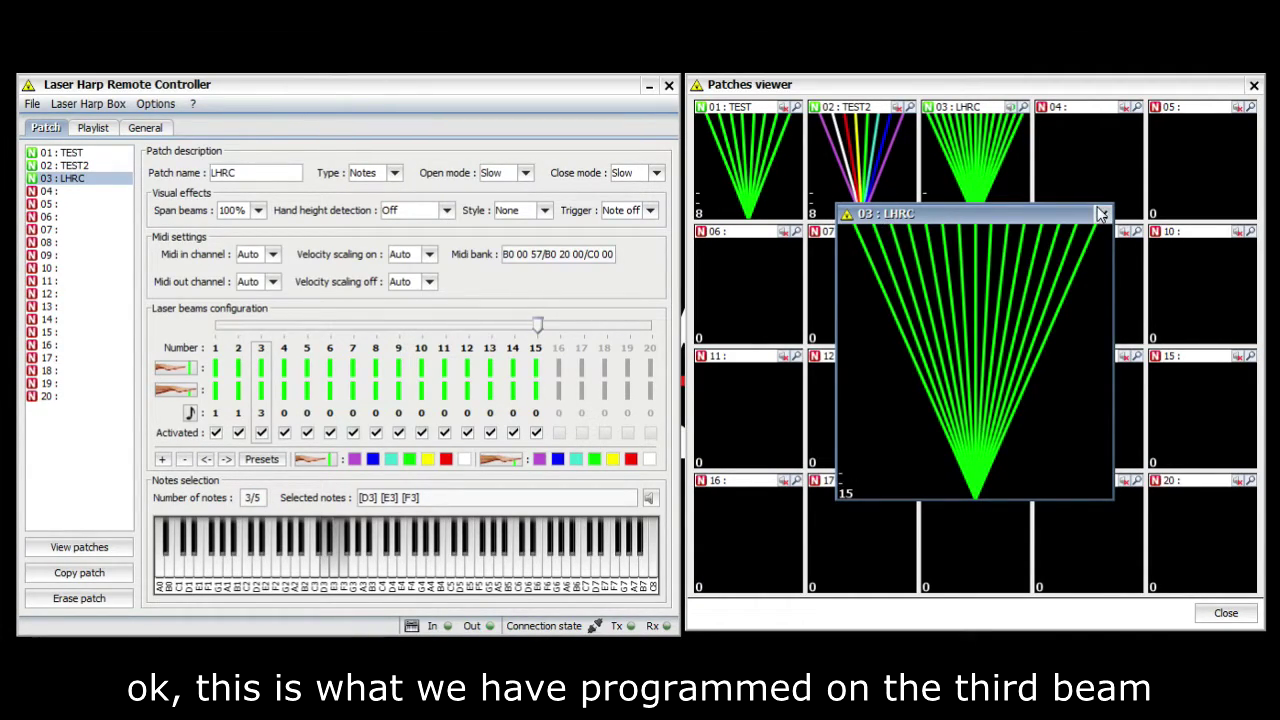
pyautogui.click(1101, 215)
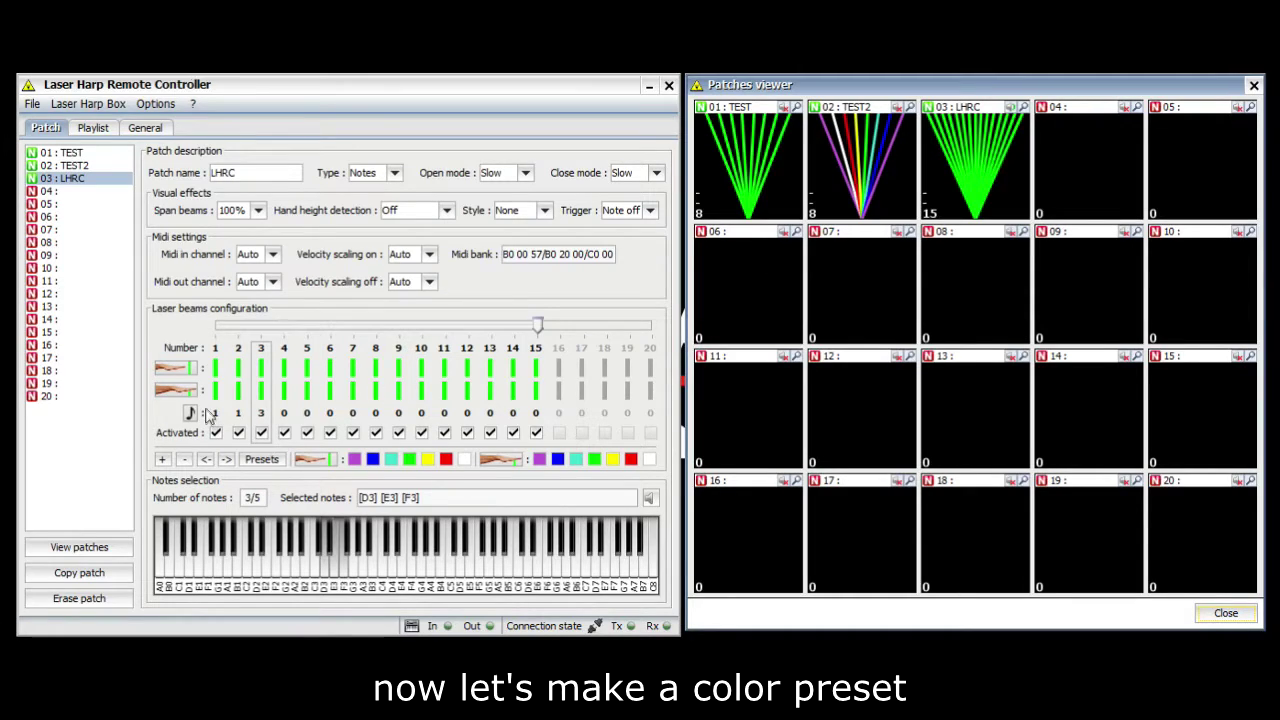
# Reduce the LHRC patch to 8 beams and choose the 1 / 2 color preset for it.
pyautogui.click(215, 373)
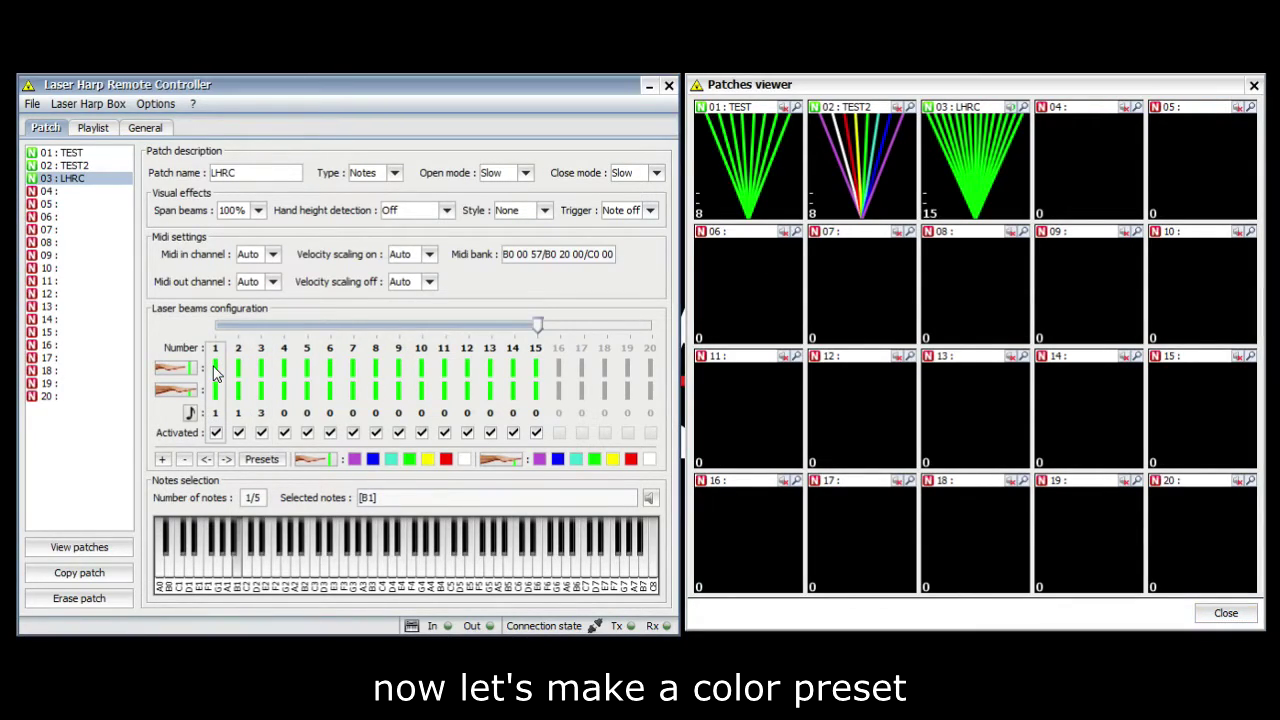
pyautogui.moveTo(540, 330); pyautogui.dragTo(376, 328)
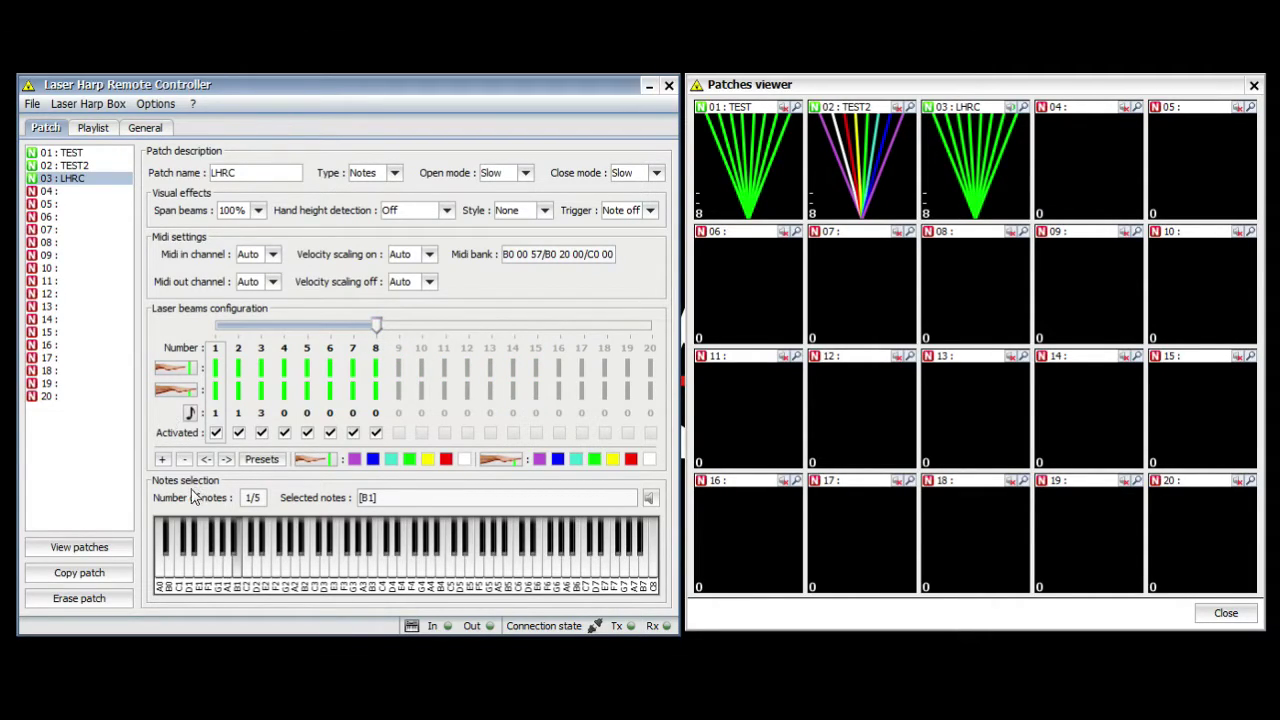
pyautogui.click(256, 462)
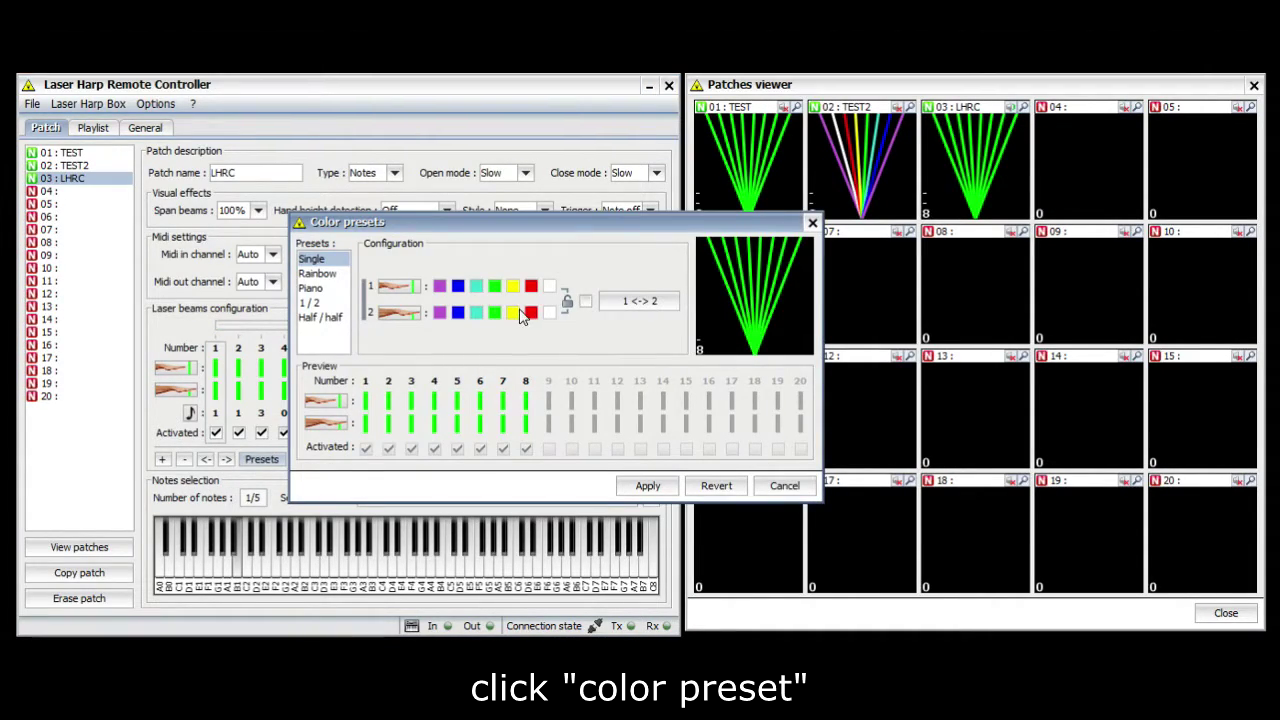
pyautogui.click(309, 289)
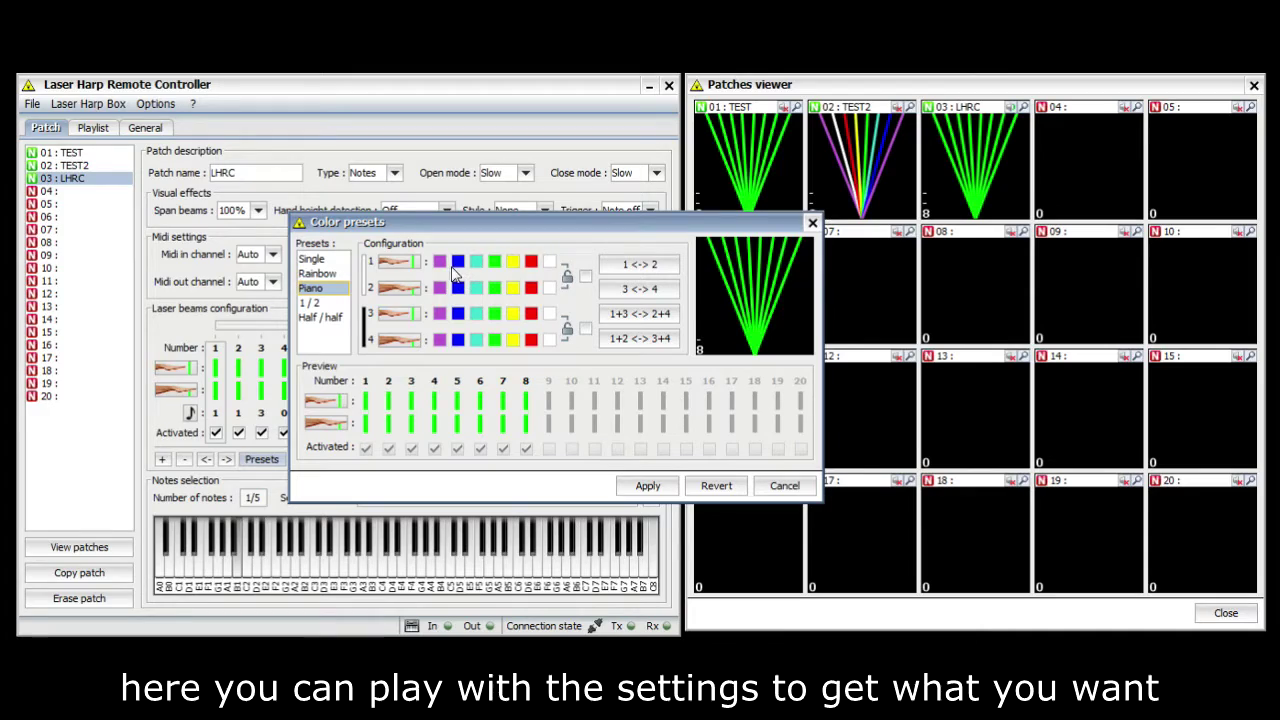
pyautogui.click(322, 304)
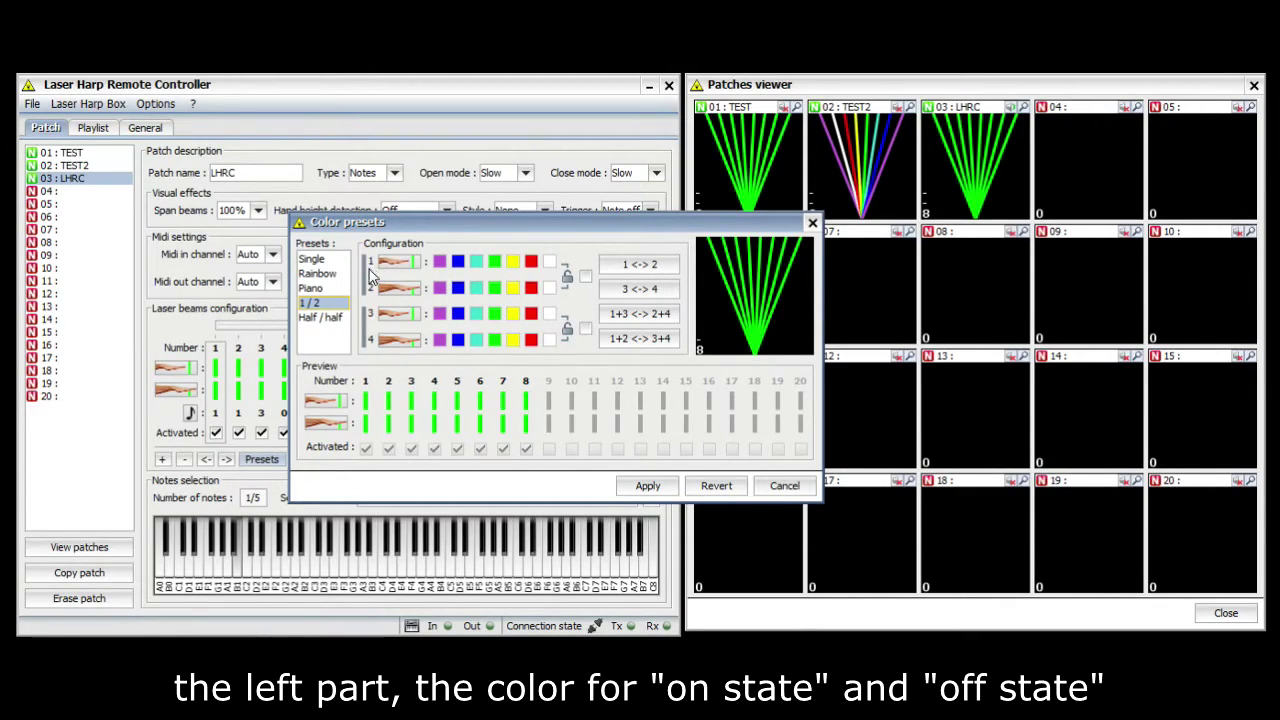
# Apply the 1 / 2 preset with alternating blue and purple for the off state and yellow and red for the on state.
pyautogui.click(458, 263)
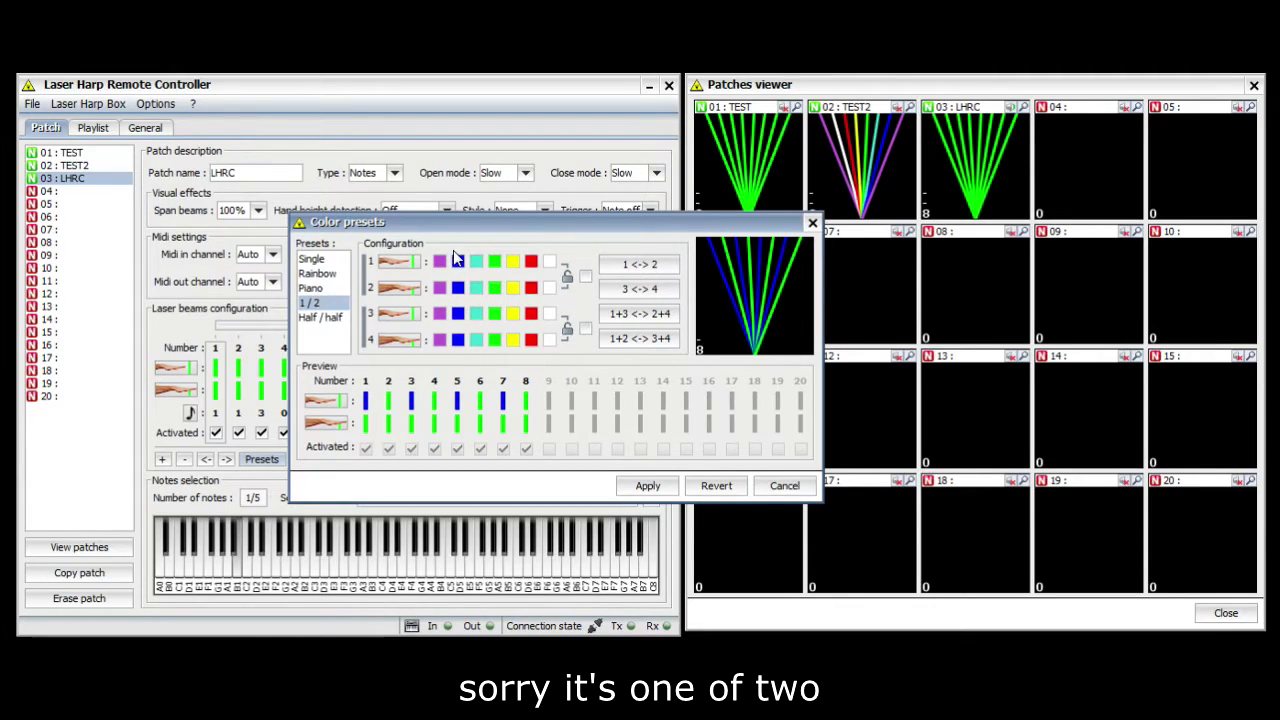
pyautogui.click(440, 316)
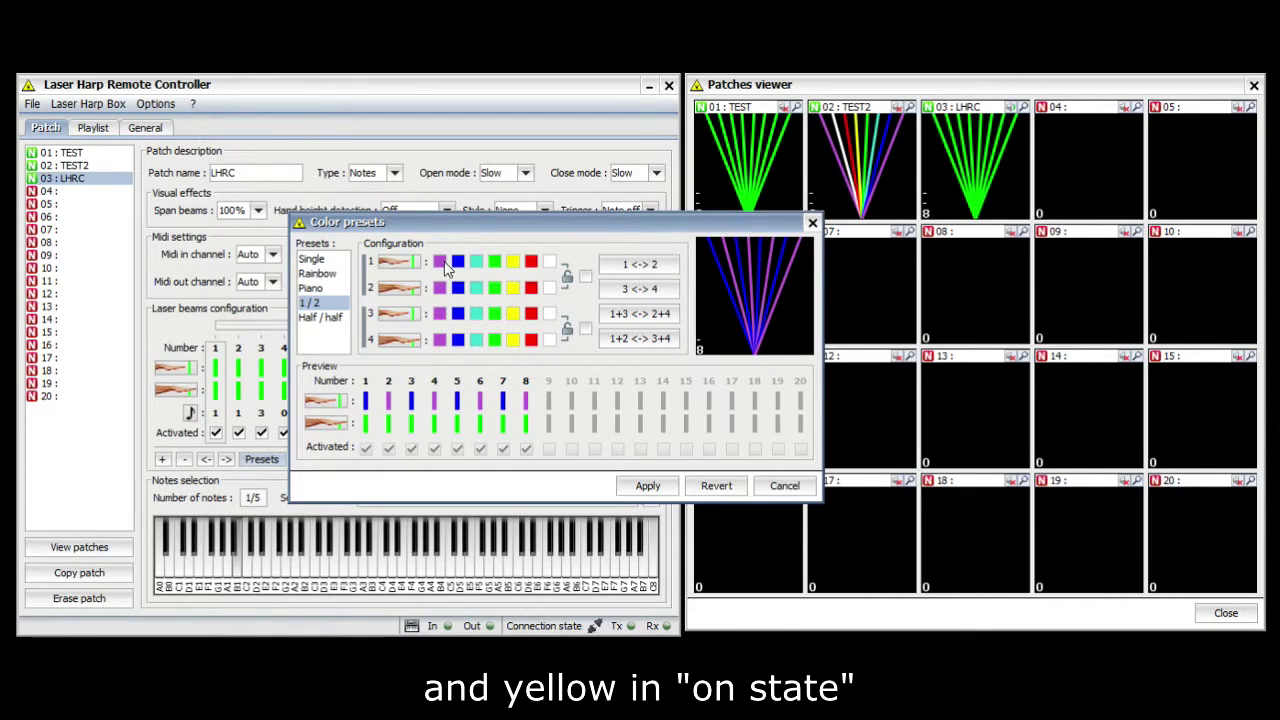
pyautogui.click(514, 262)
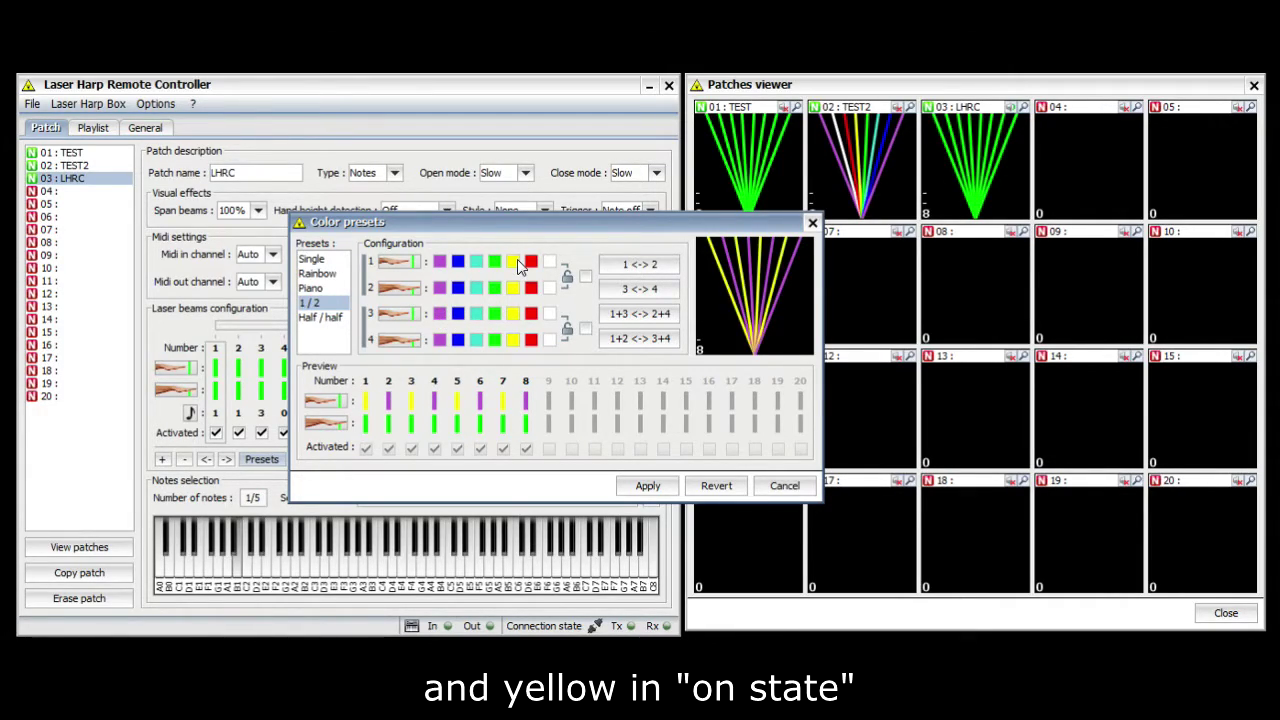
pyautogui.click(458, 263)
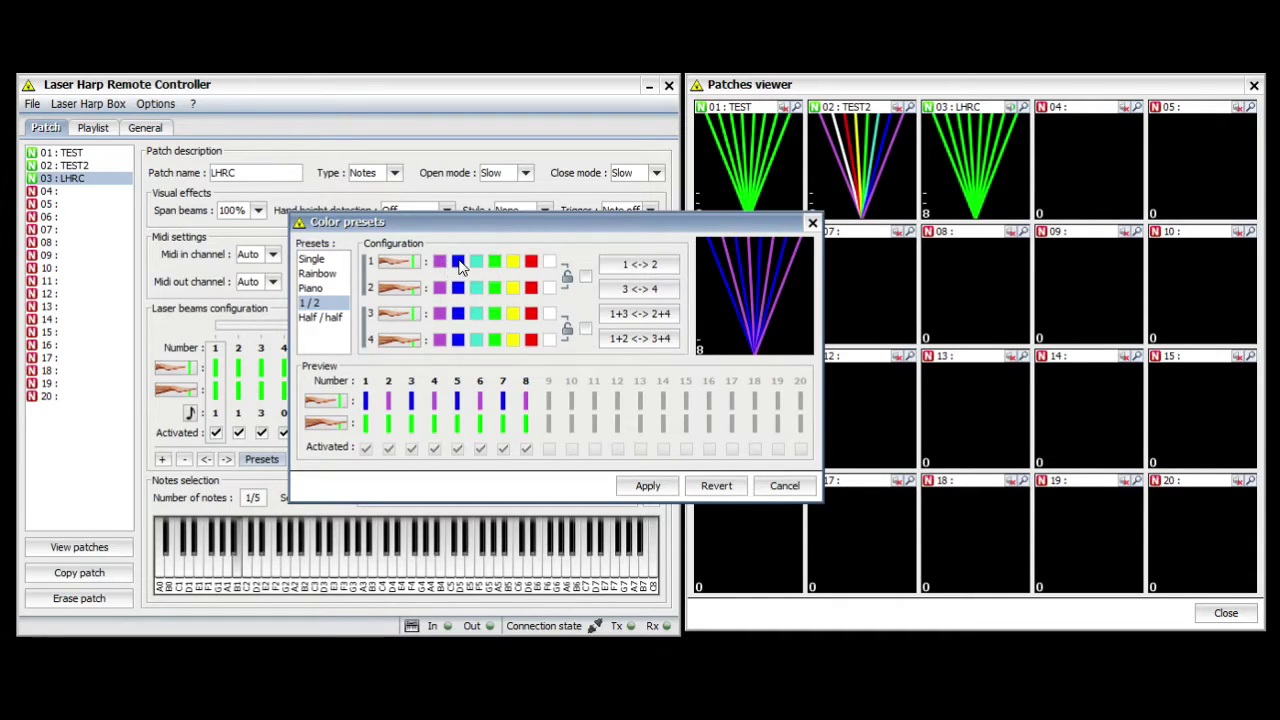
pyautogui.click(513, 289)
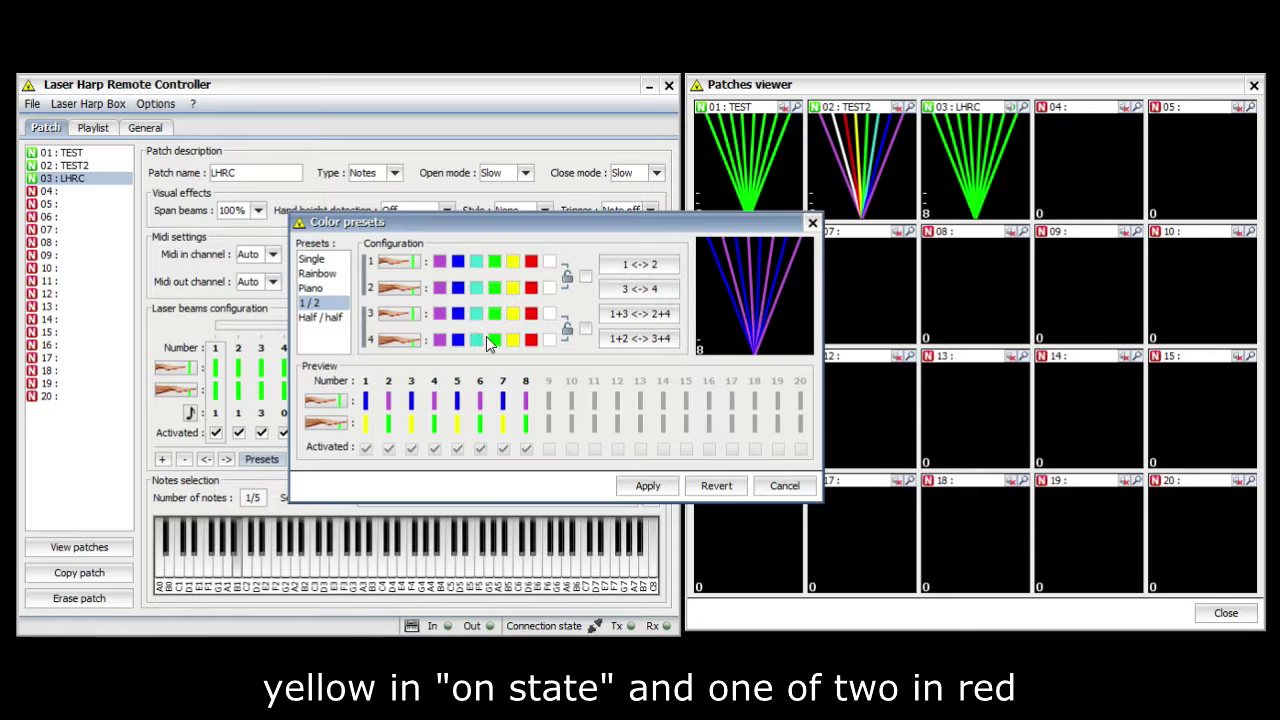
pyautogui.click(530, 341)
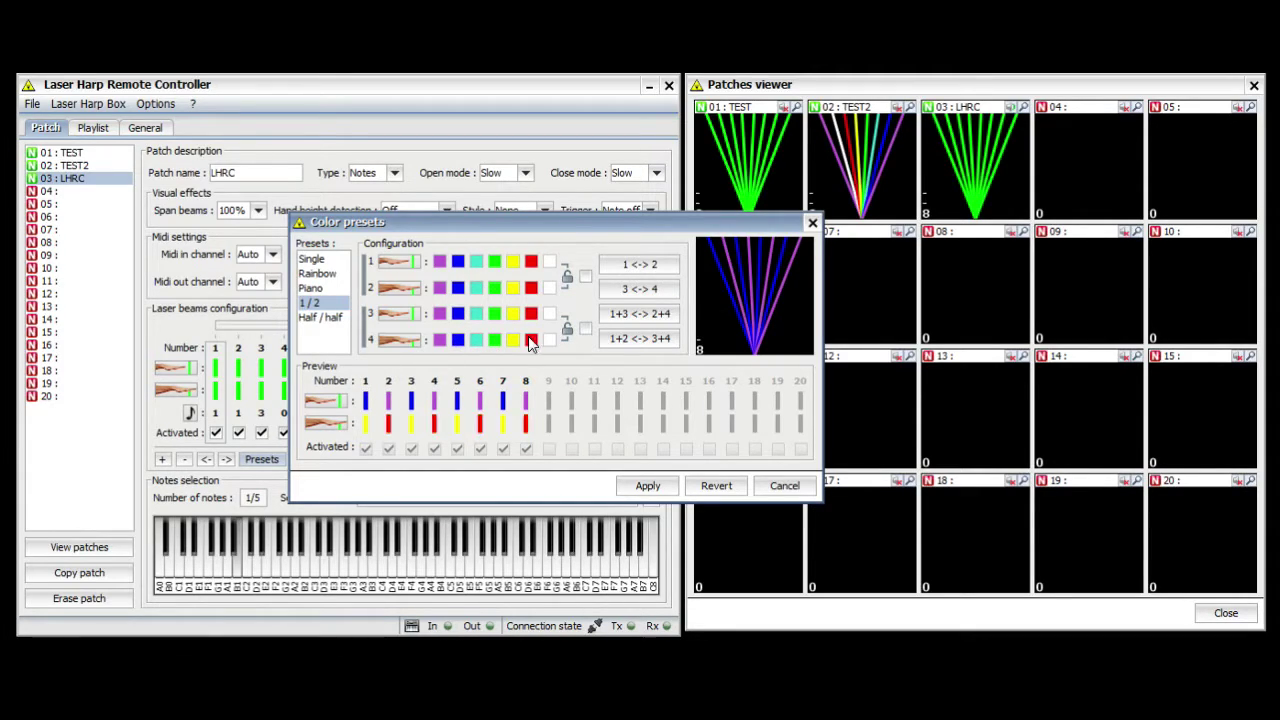
pyautogui.click(648, 486)
# Play across the recolored LHRC beams in both the small and the enlarged patch previews.
pyautogui.moveTo(970, 170); pyautogui.dragTo(987, 121)
pyautogui.click(1022, 107)
pyautogui.moveTo(891, 257); pyautogui.dragTo(1035, 250)
pyautogui.click(1102, 214)
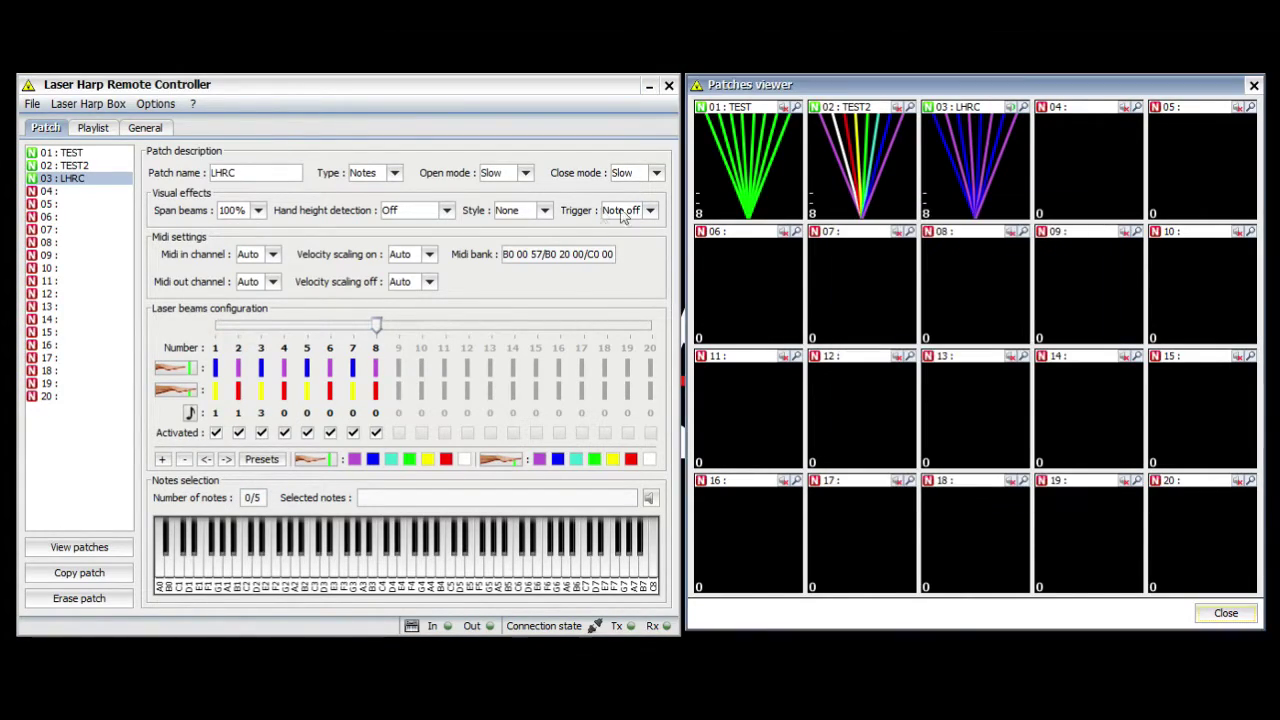
# Select empty patch 04 and save the configuration as exemple in the backups folder inside the desktop's LHRC folder.
pyautogui.click(70, 204)
pyautogui.click(70, 192)
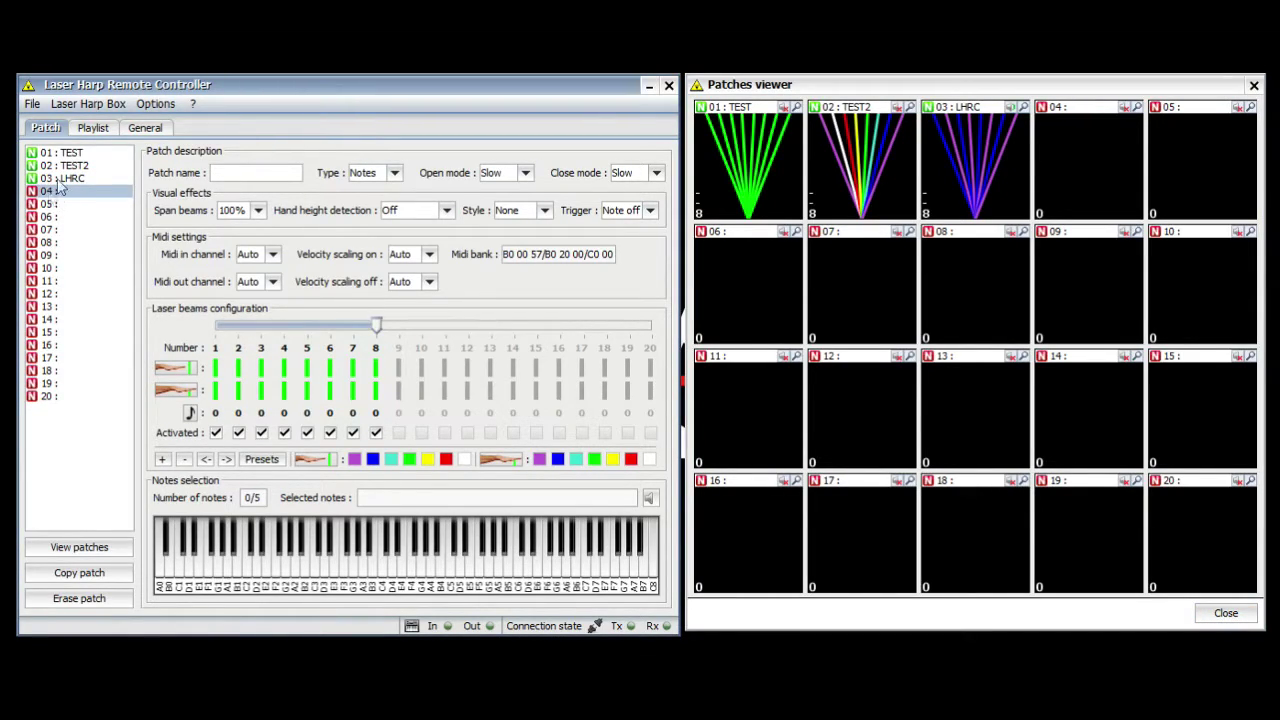
pyautogui.click(33, 104)
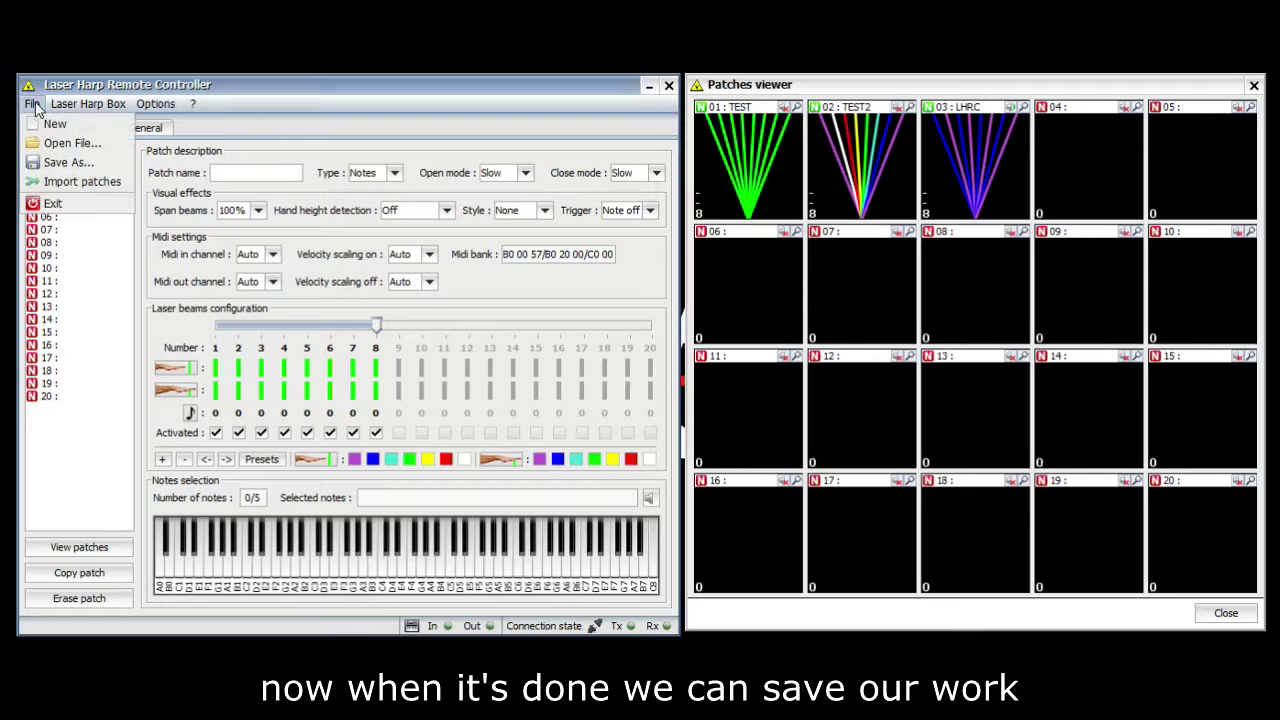
pyautogui.click(60, 162)
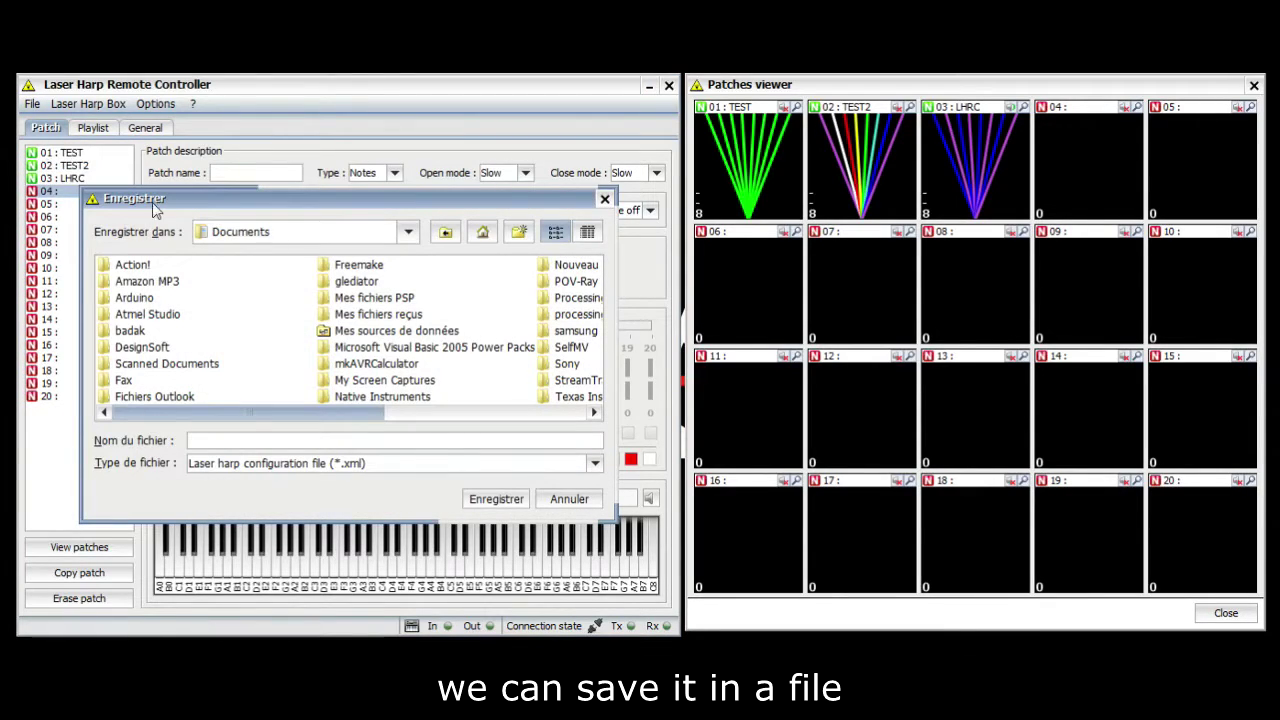
pyautogui.click(482, 231)
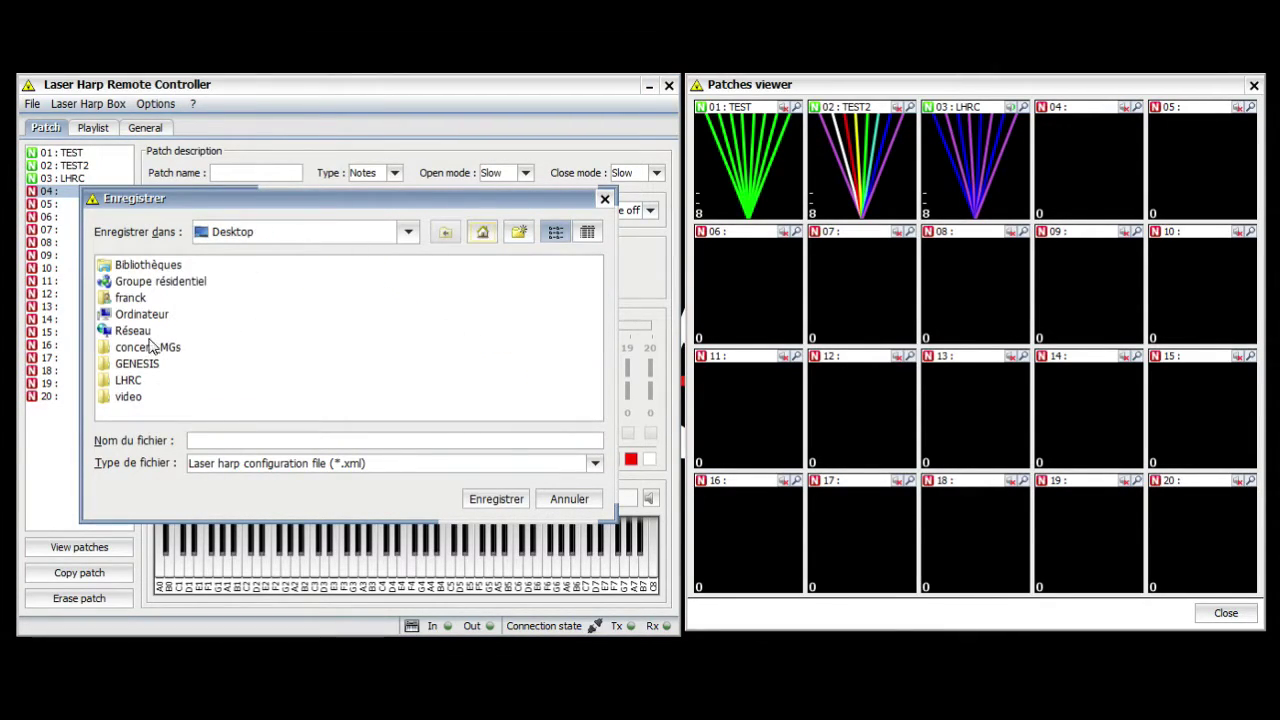
pyautogui.doubleClick(122, 385)
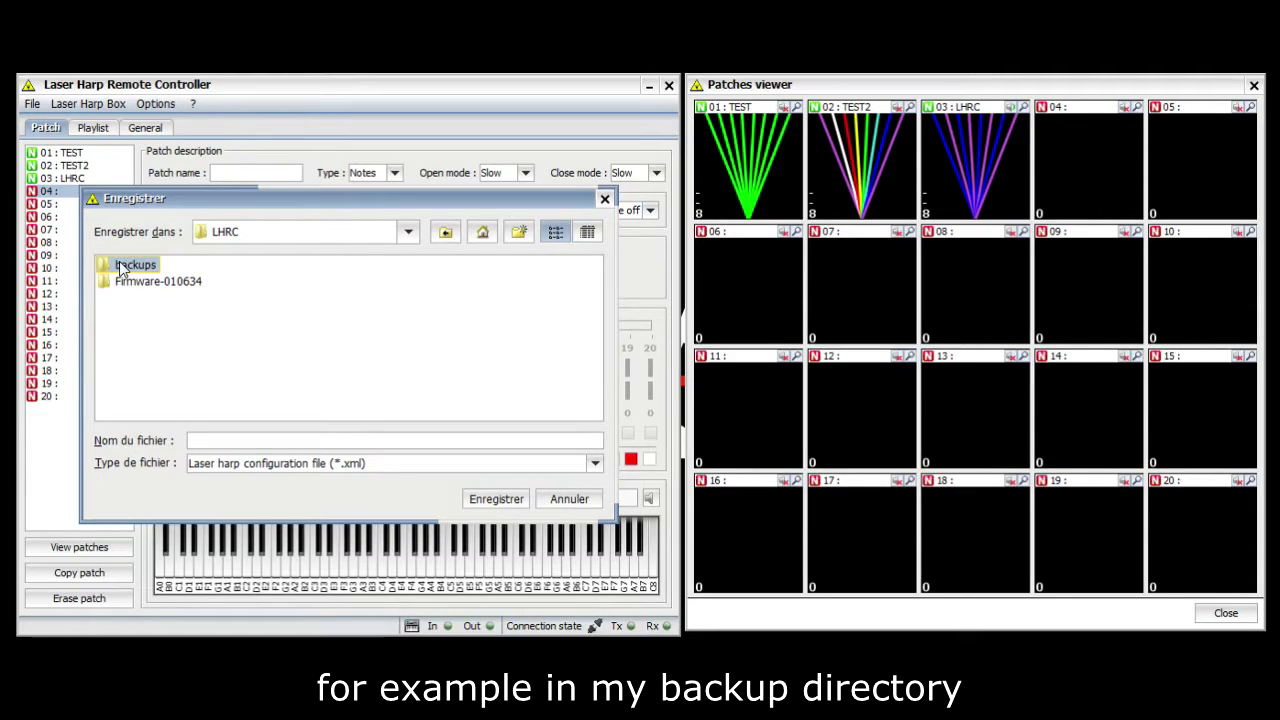
pyautogui.doubleClick(124, 265)
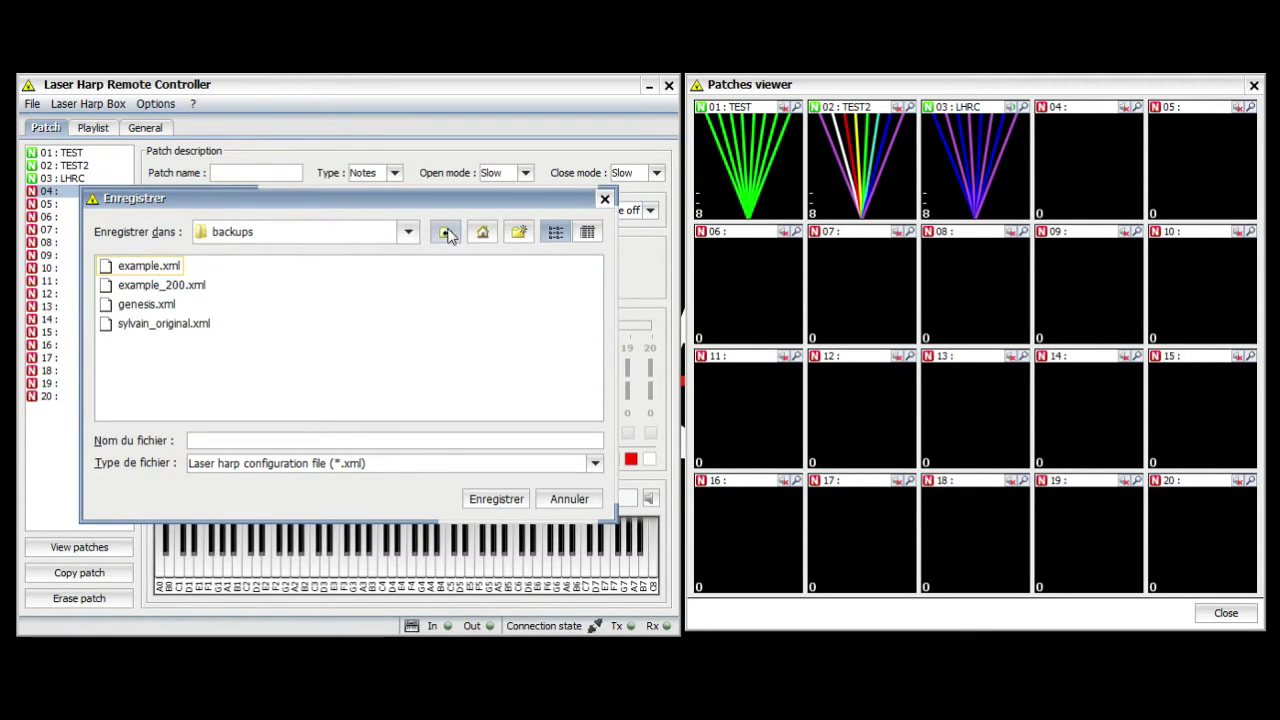
pyautogui.click(205, 433)
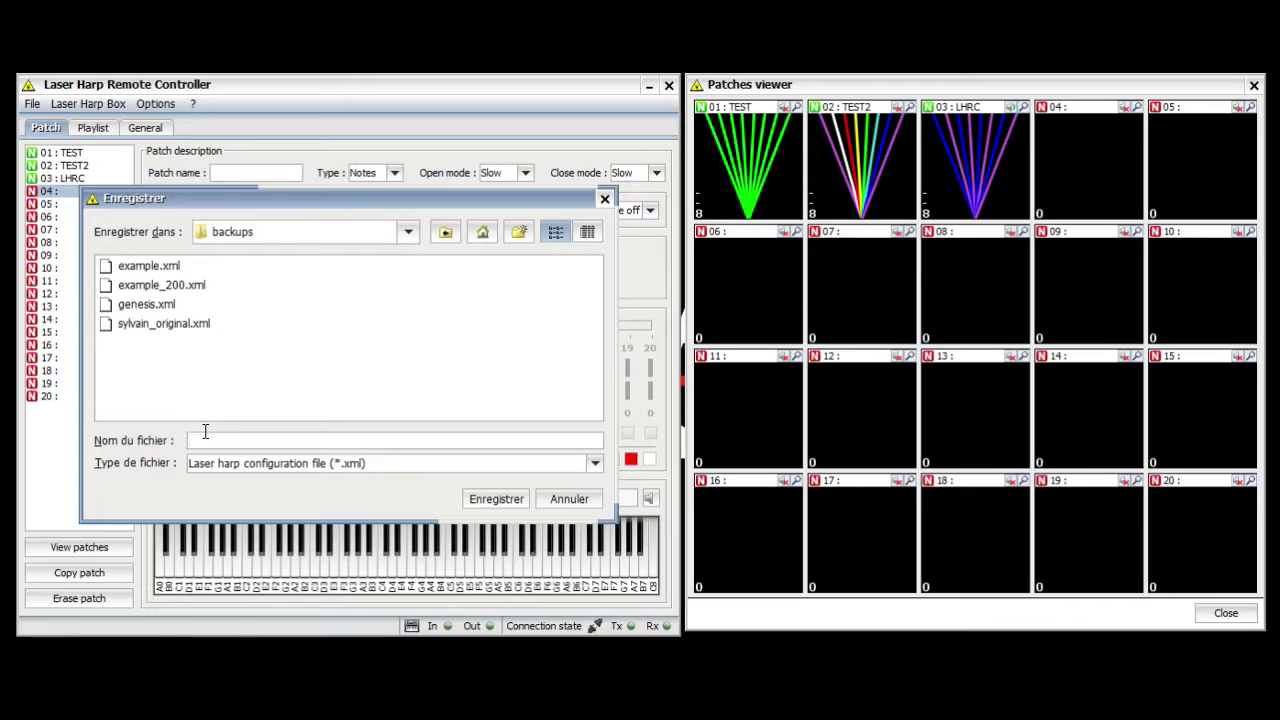
pyautogui.write('ex')
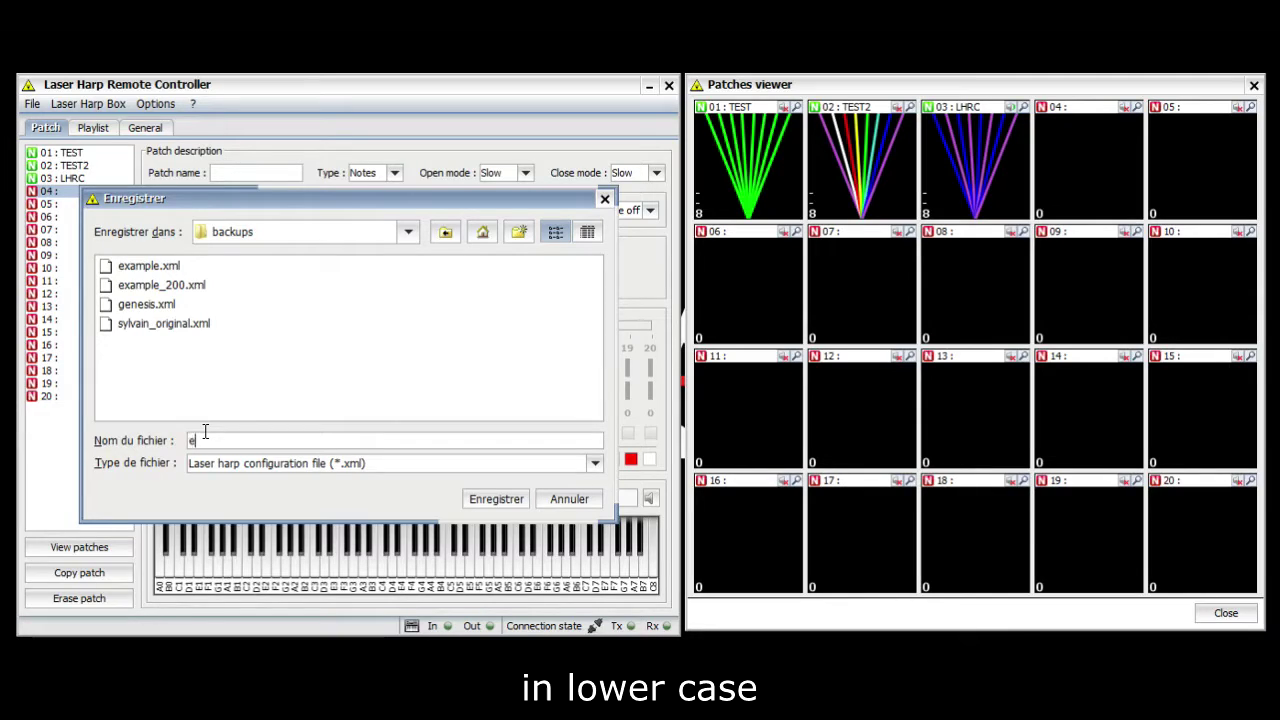
pyautogui.write('exemple')
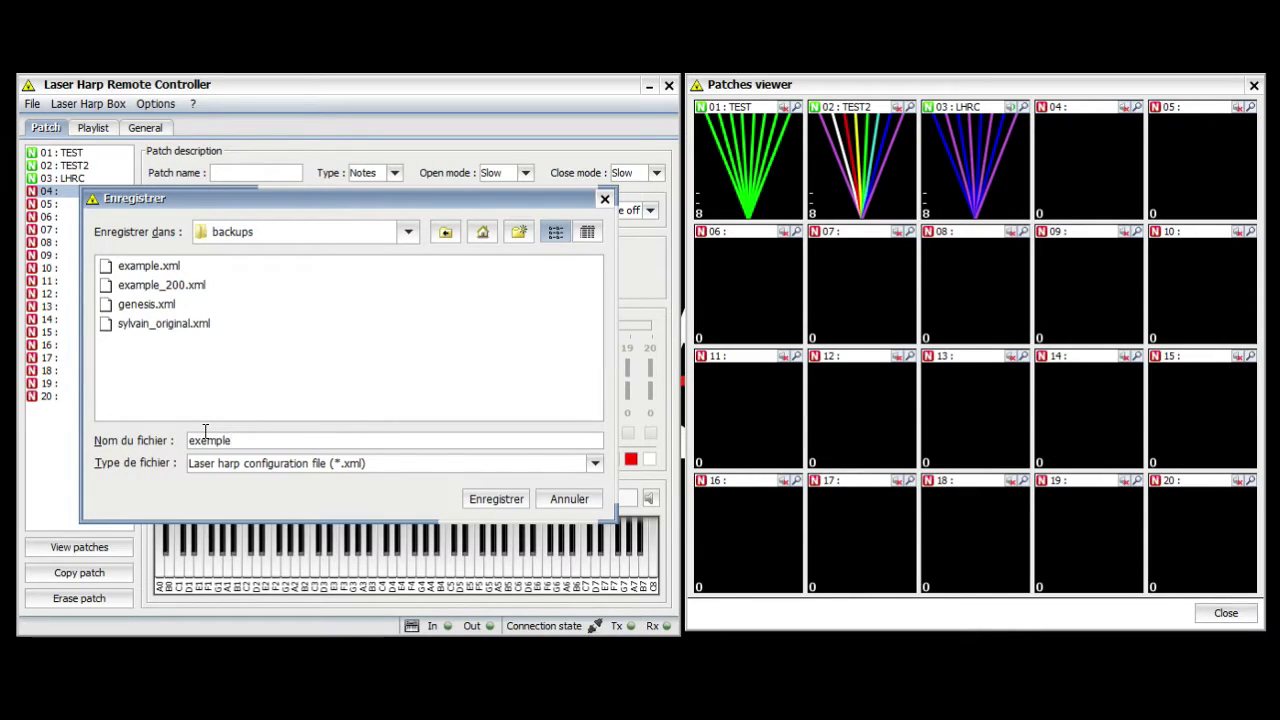
pyautogui.click(494, 497)
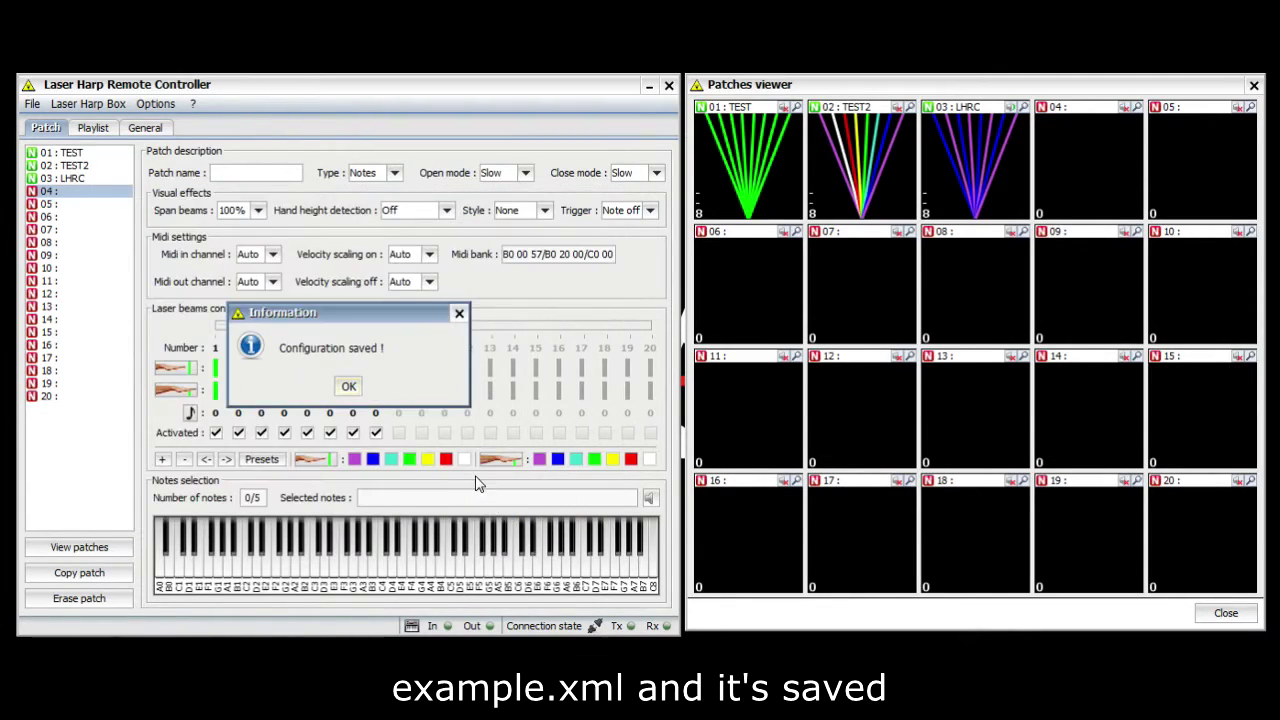
pyautogui.click(348, 387)
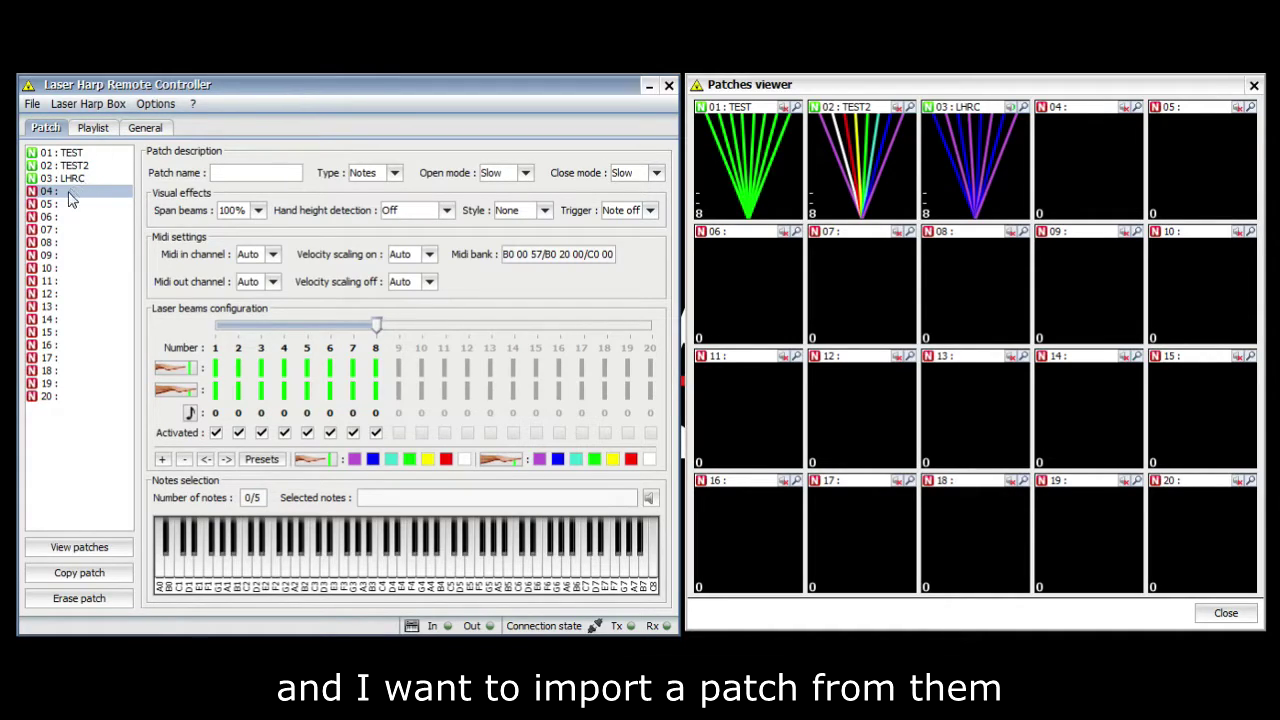
# Start a patch import and load genesis.xml from the backups folder as its source file.
pyautogui.click(32, 104)
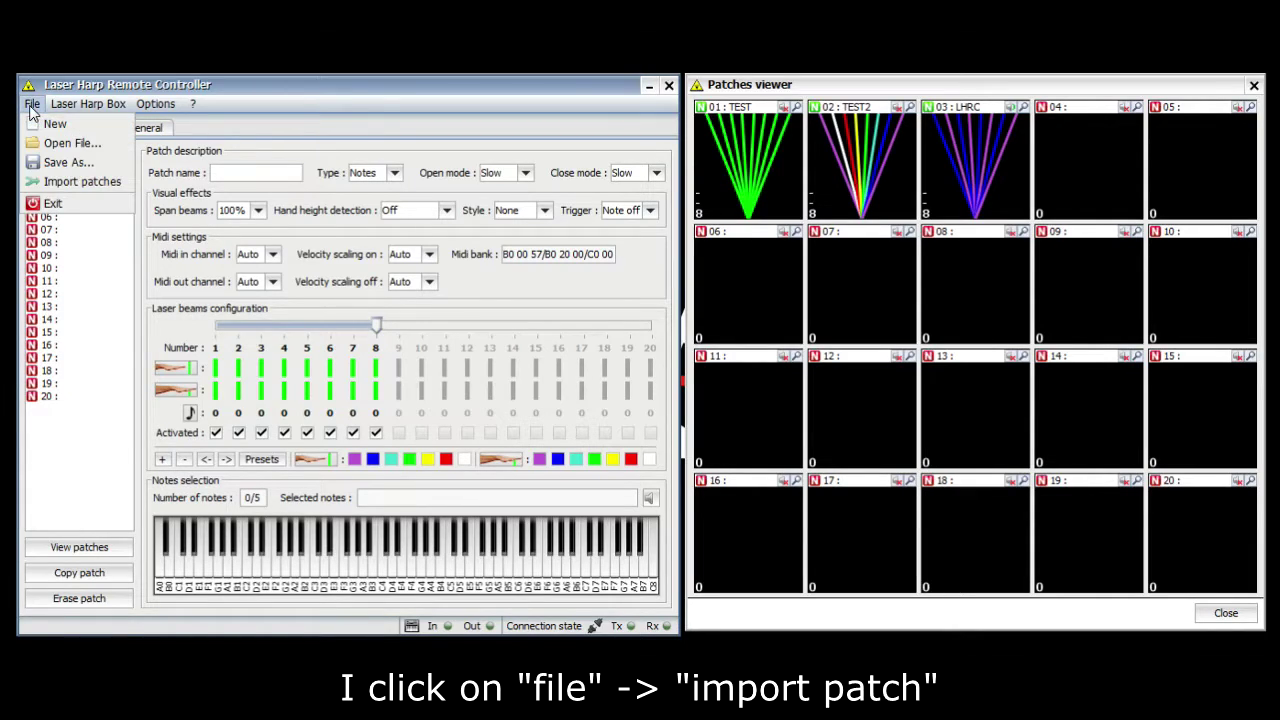
pyautogui.click(50, 181)
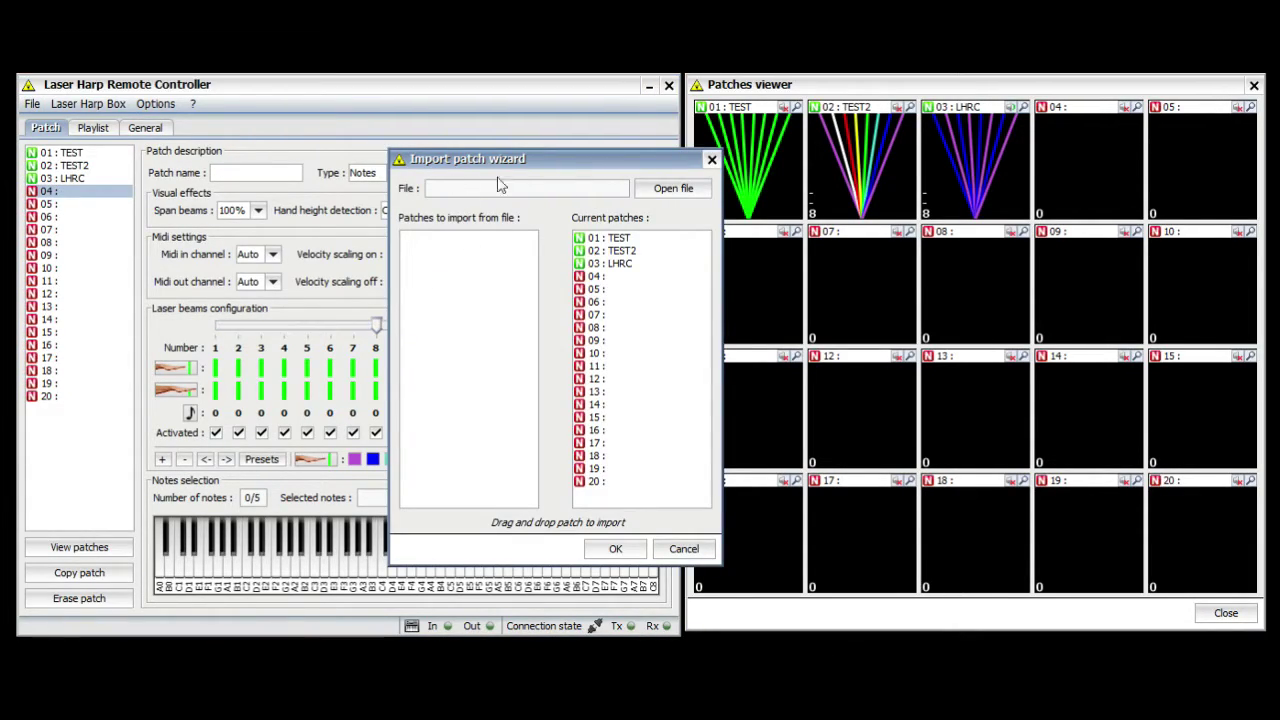
pyautogui.click(668, 189)
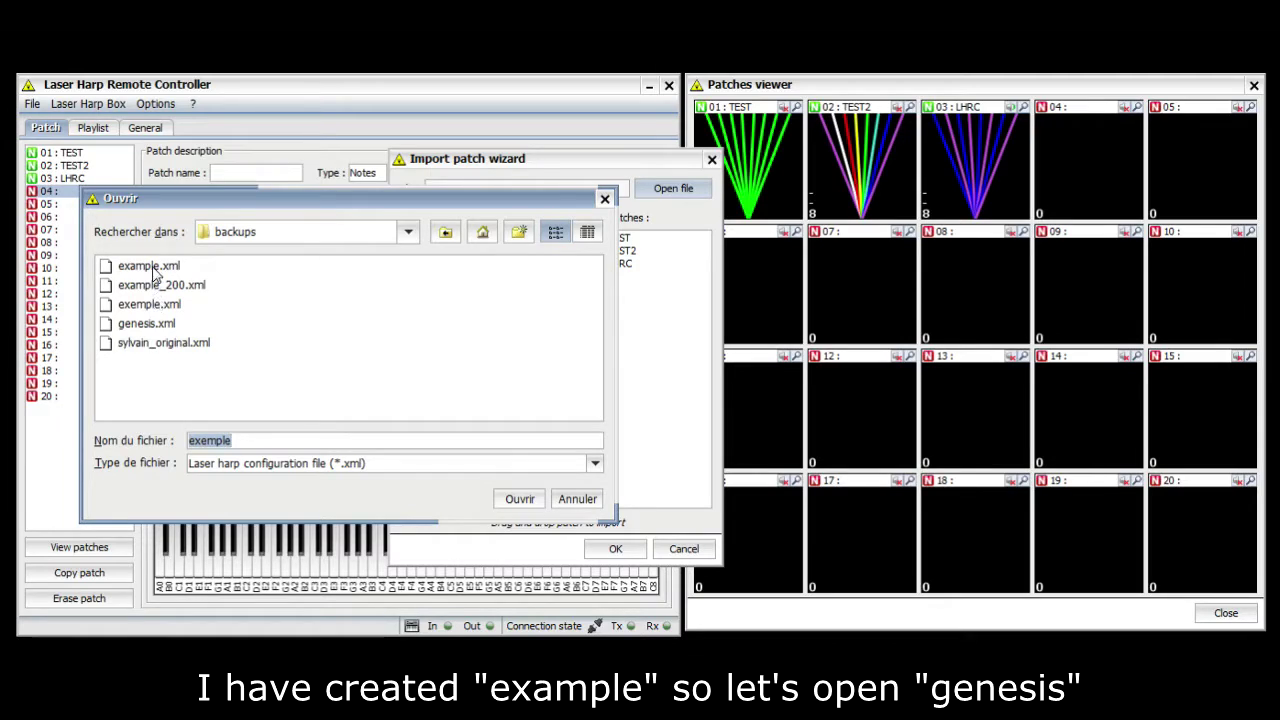
pyautogui.doubleClick(146, 325)
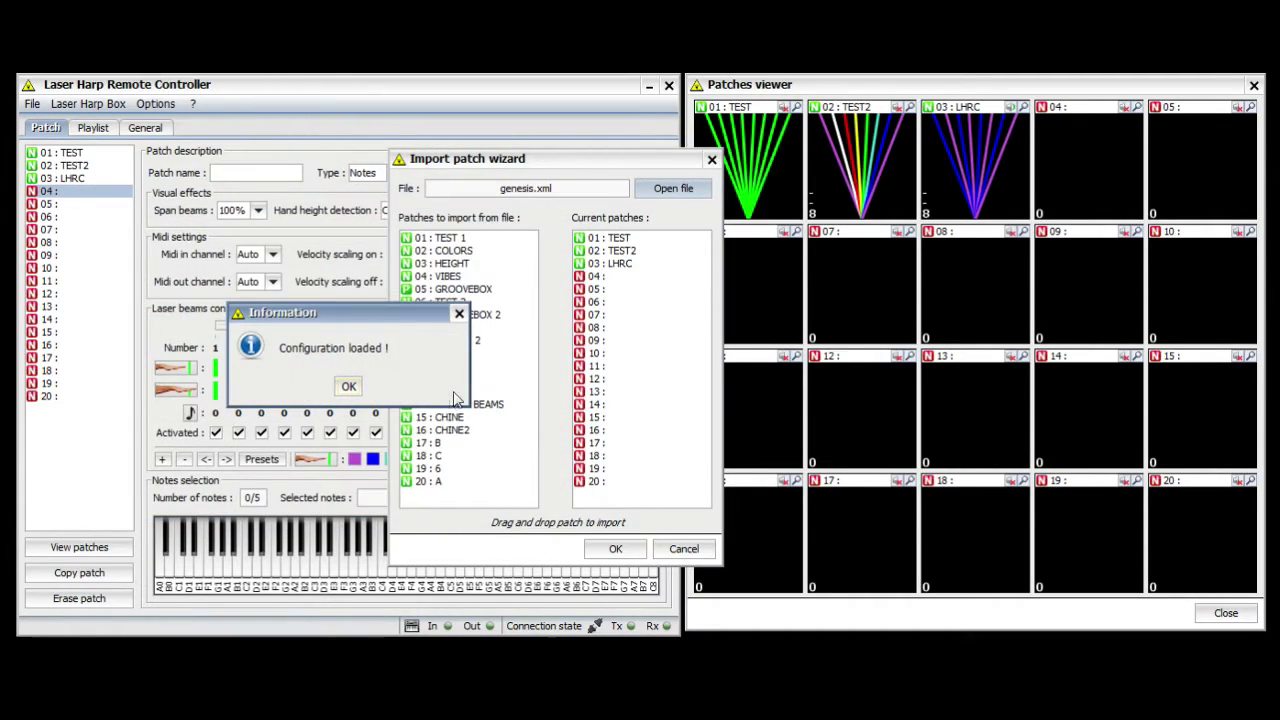
# Import the GROOVEBOX patch from genesis.xml into memory slot 04 and accept the import.
pyautogui.click(349, 386)
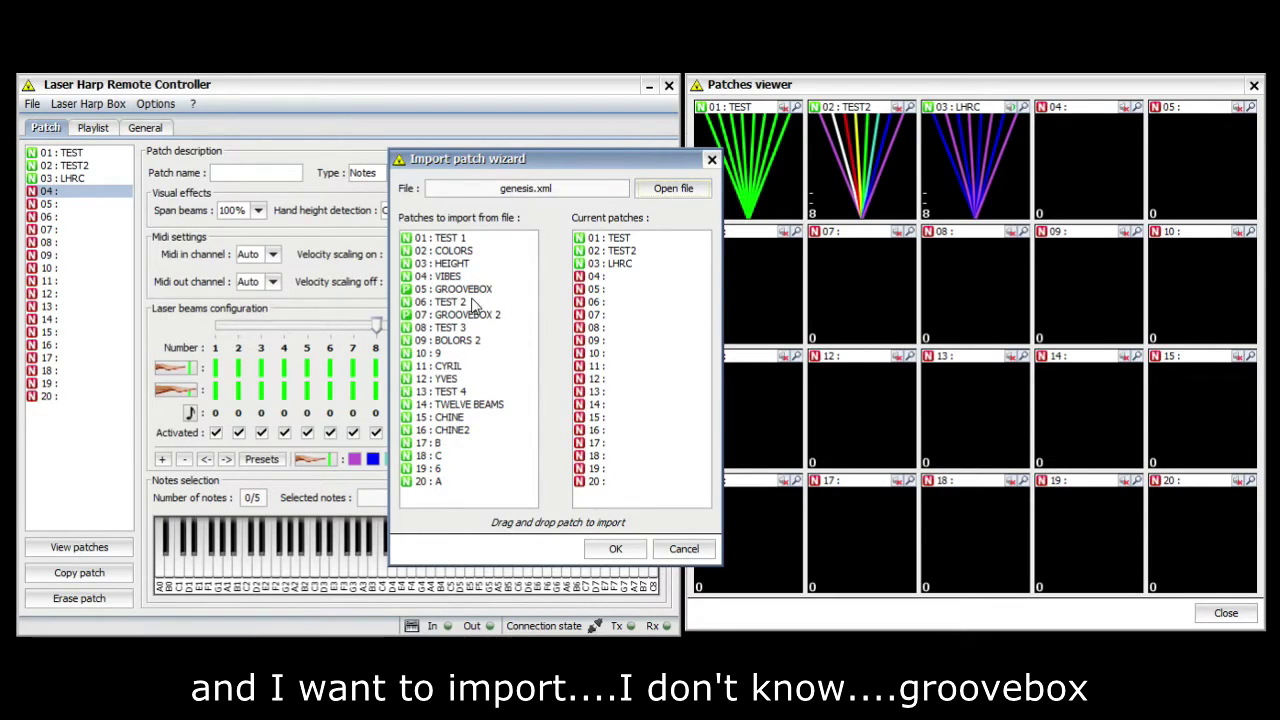
pyautogui.moveTo(463, 290); pyautogui.dragTo(615, 285)
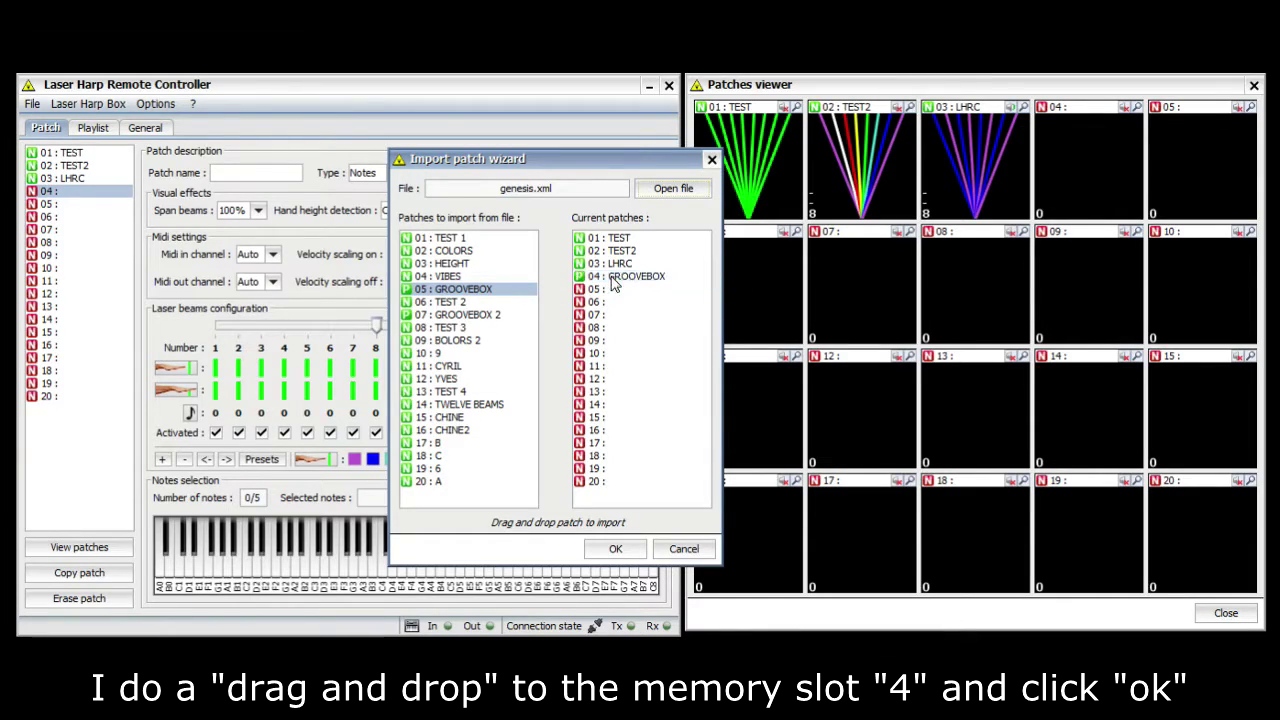
pyautogui.click(615, 548)
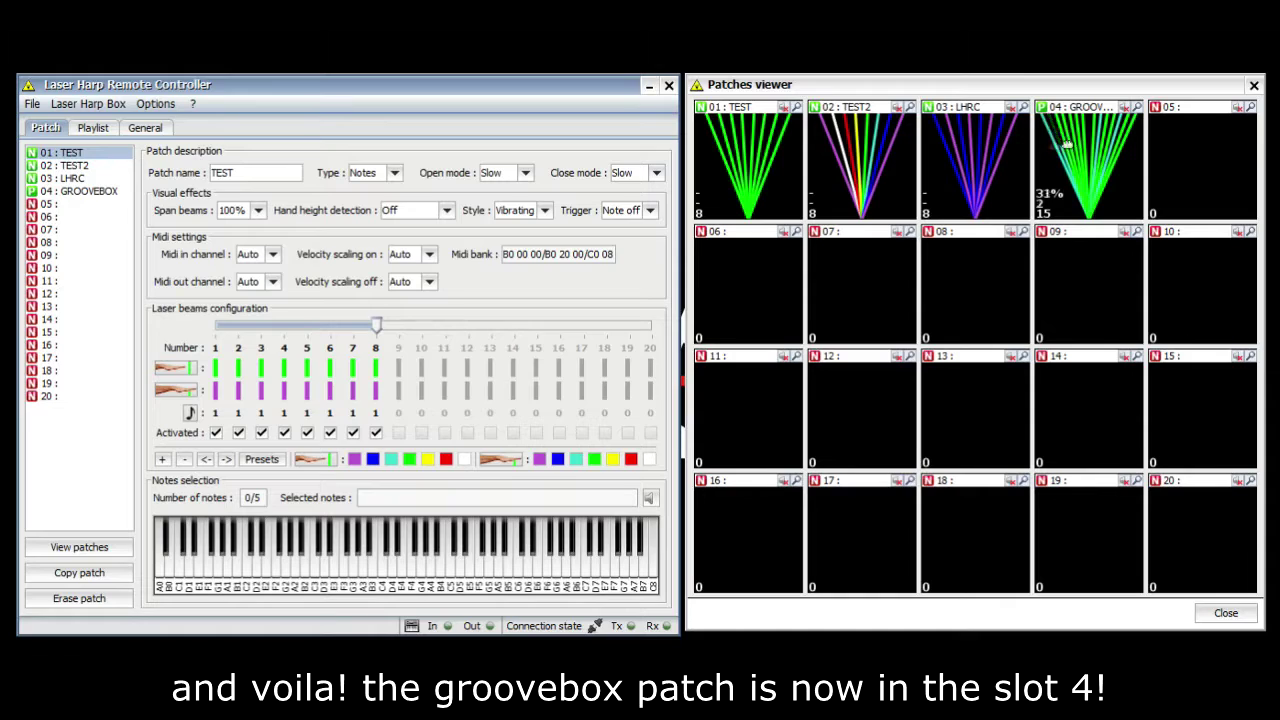
# Preview the GROOVEBOX patch enlarged, and compare its pattern settings with those of the LHRC patch.
pyautogui.click(1136, 107)
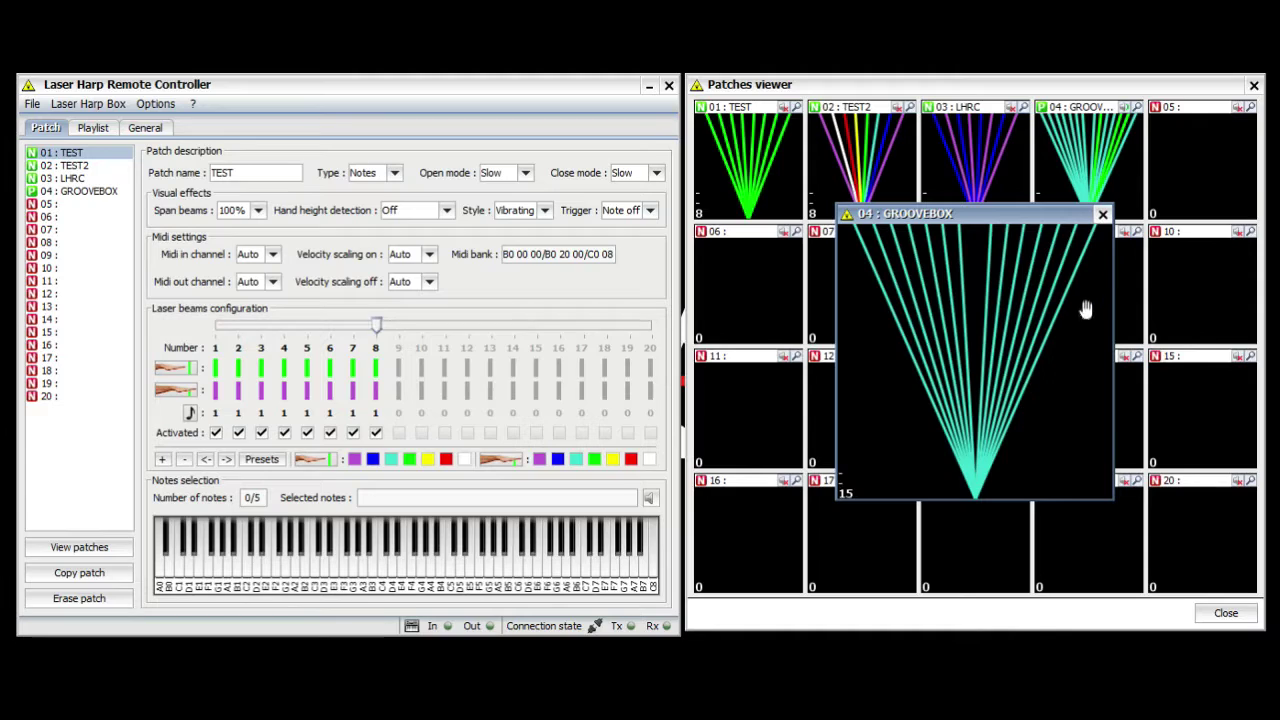
pyautogui.click(1102, 215)
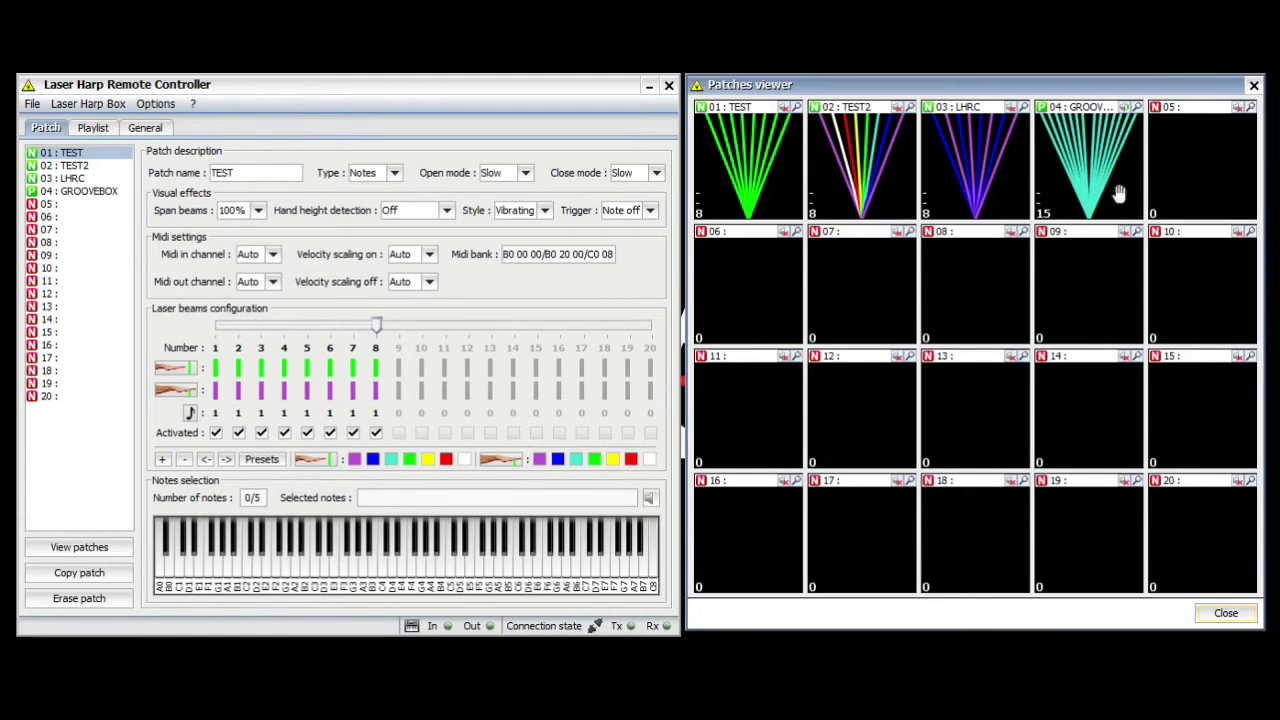
pyautogui.click(67, 195)
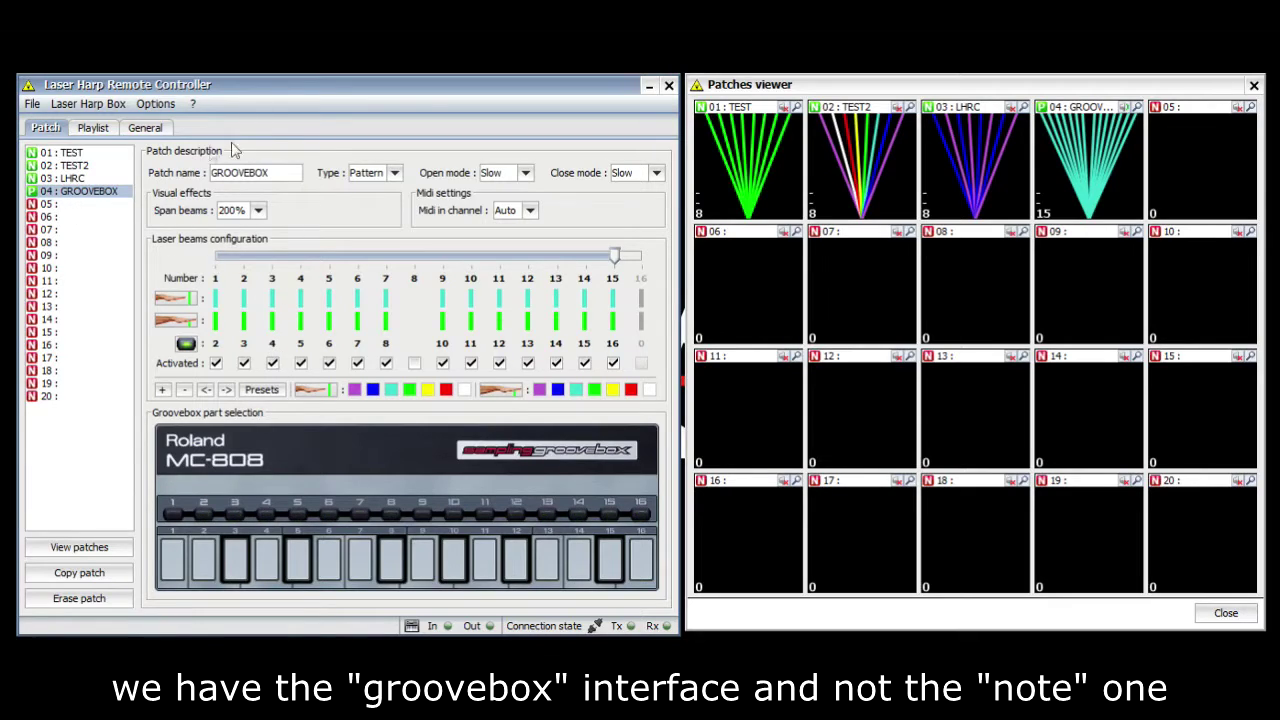
pyautogui.click(71, 180)
pyautogui.click(71, 192)
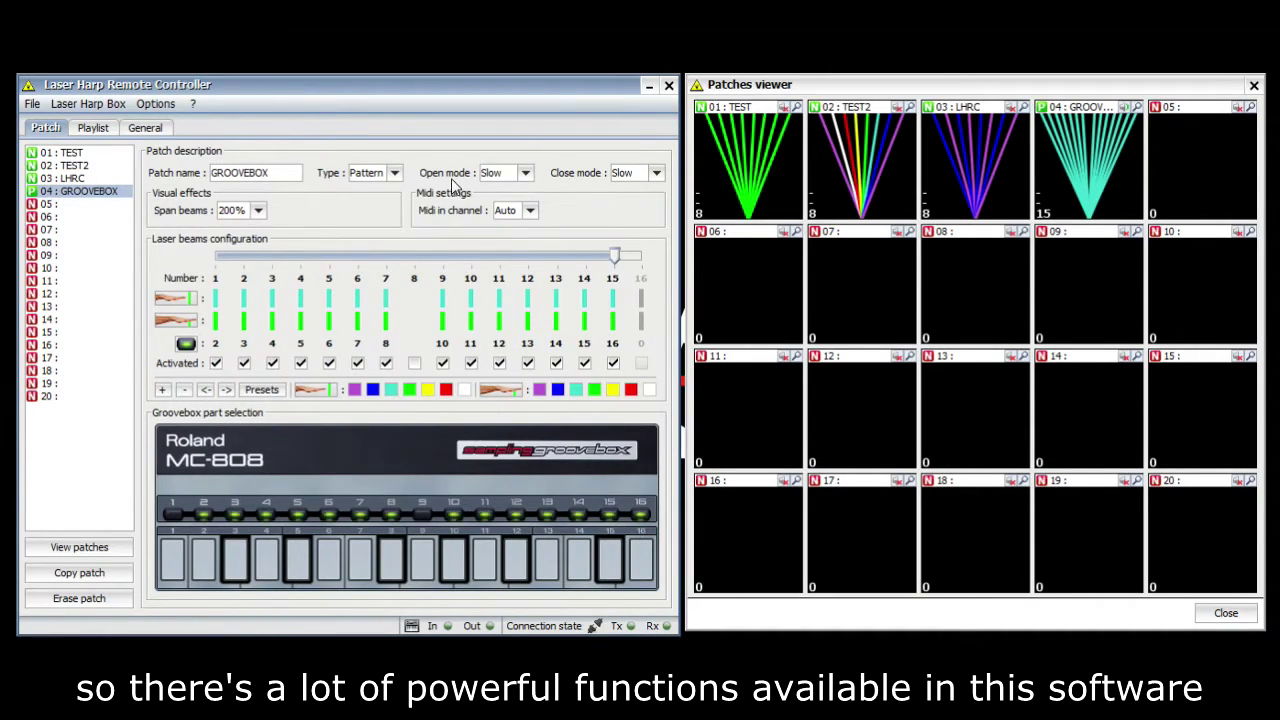
# Add patch 03 LHRC to the end of playlist 01.
pyautogui.click(92, 127)
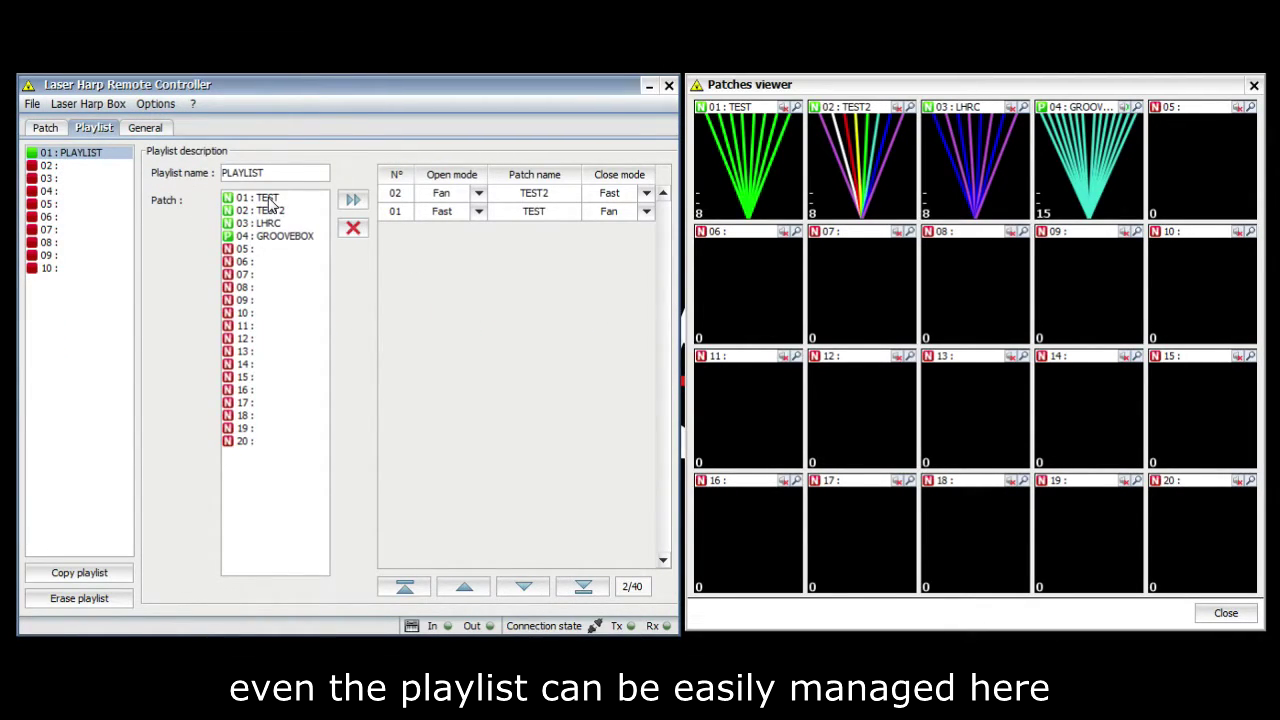
pyautogui.click(70, 155)
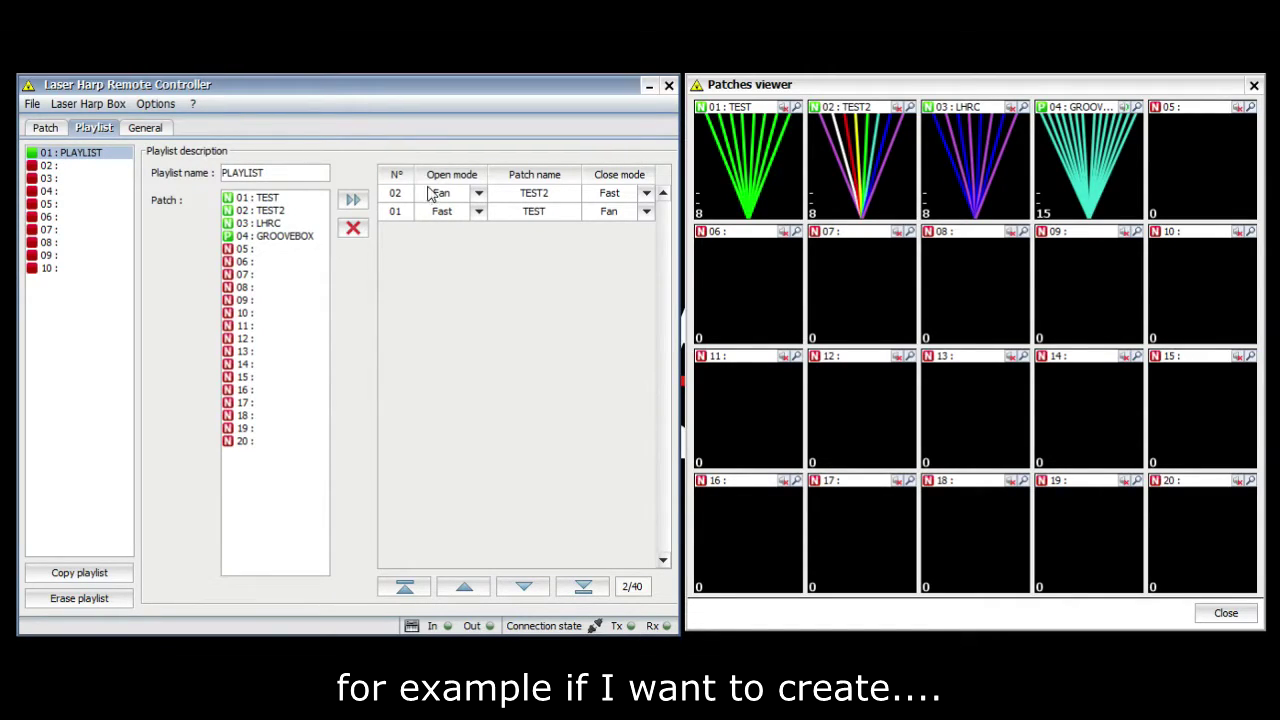
pyautogui.click(272, 212)
pyautogui.click(276, 198)
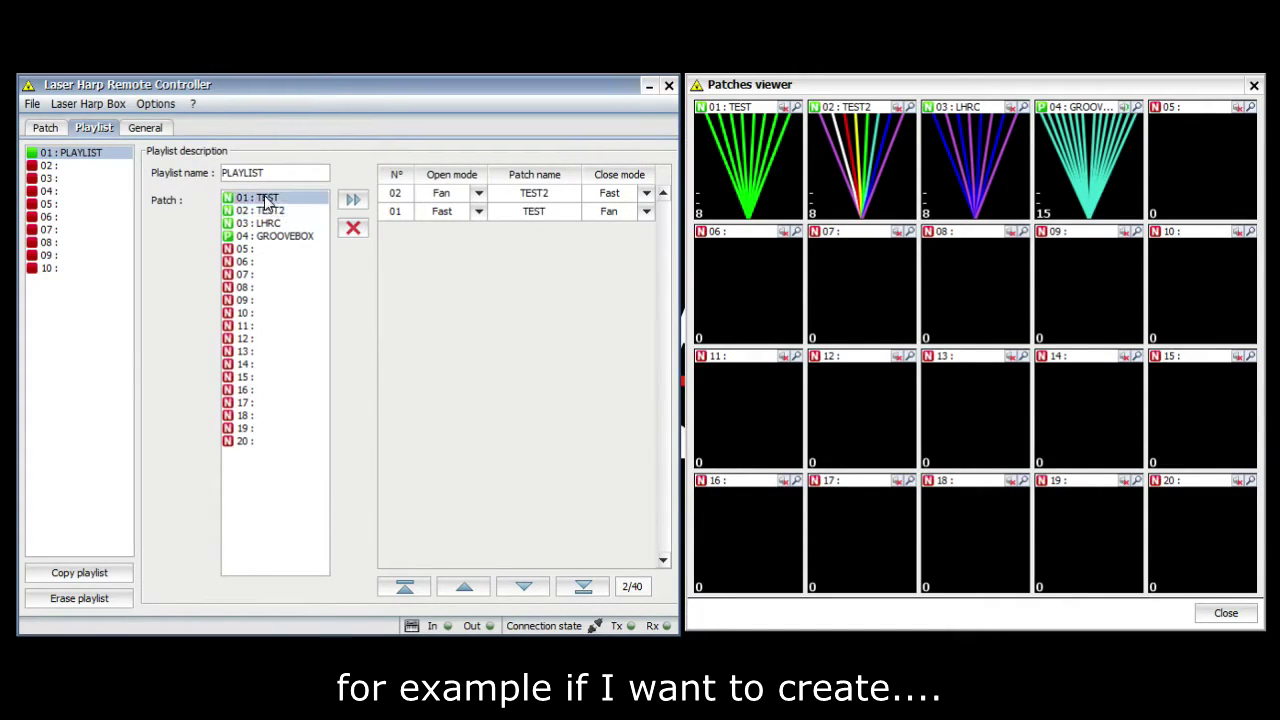
pyautogui.click(294, 237)
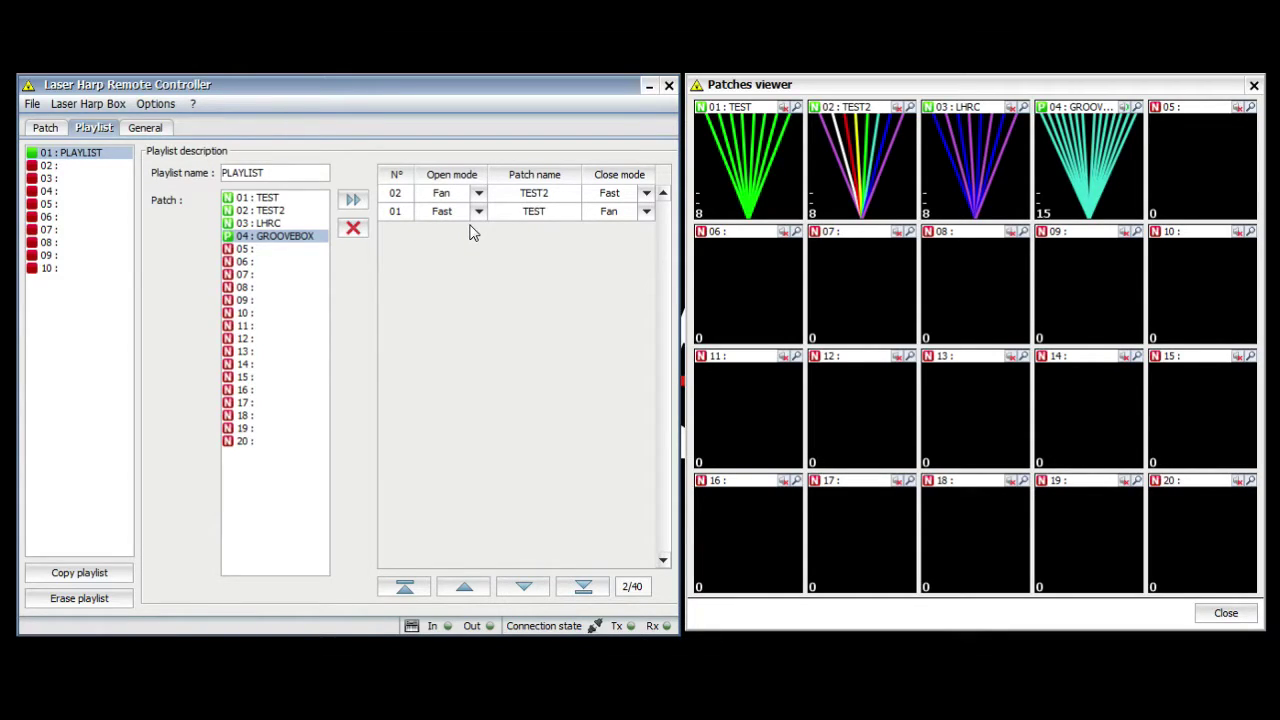
pyautogui.press('Up')
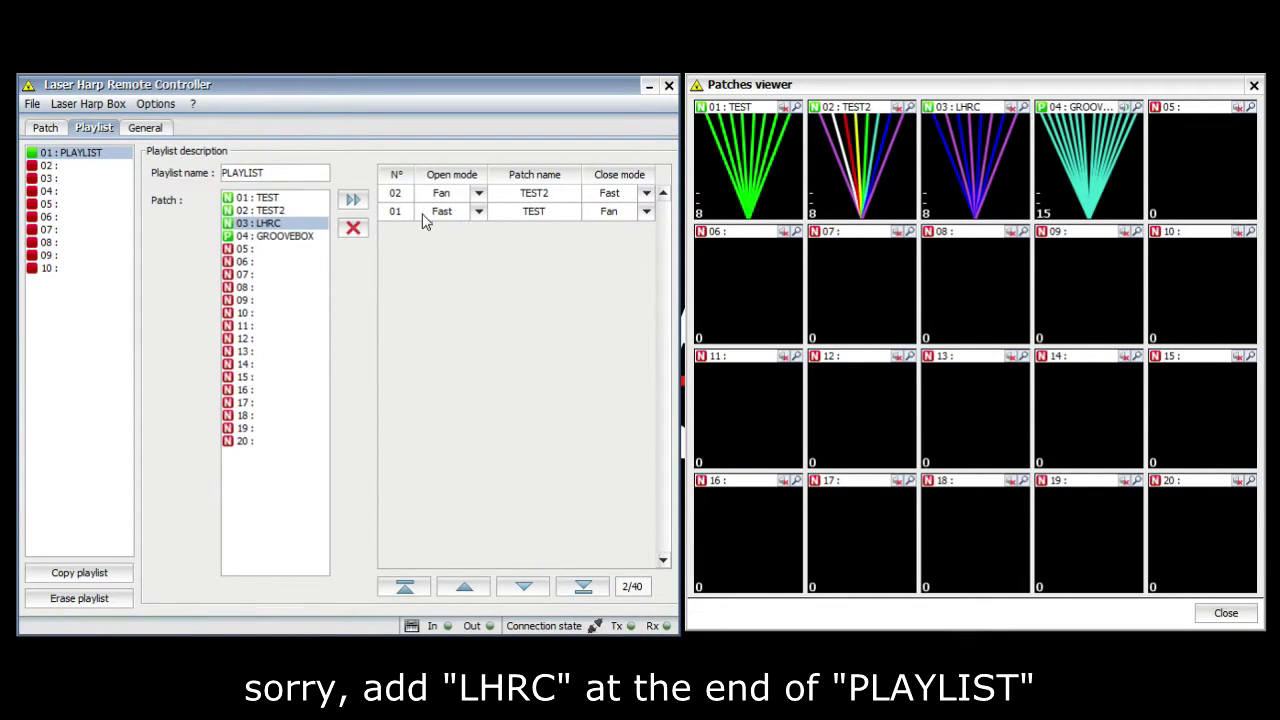
pyautogui.click(350, 200)
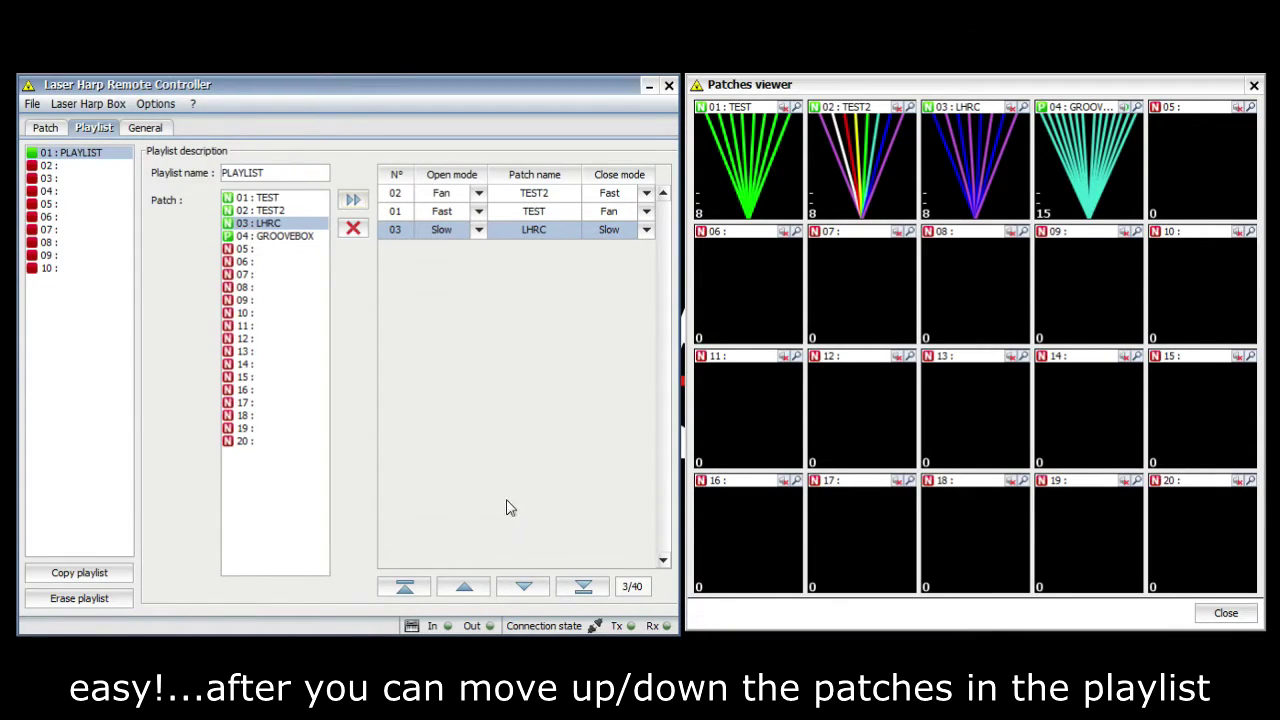
# Move the LHRC entry to the start of the playlist and back to the end, twice.
pyautogui.click(462, 587)
pyautogui.click(463, 590)
pyautogui.click(523, 590)
pyautogui.click(523, 590)
pyautogui.click(466, 590)
pyautogui.click(466, 590)
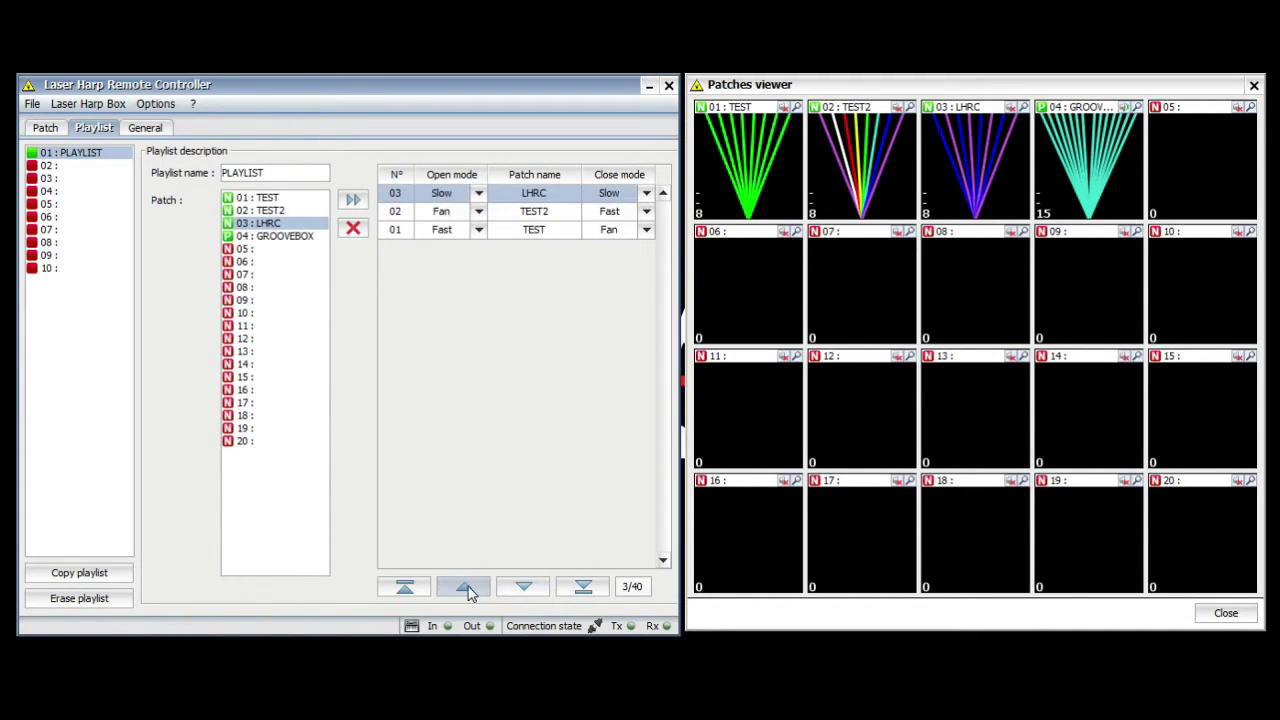
pyautogui.click(523, 588)
pyautogui.click(523, 588)
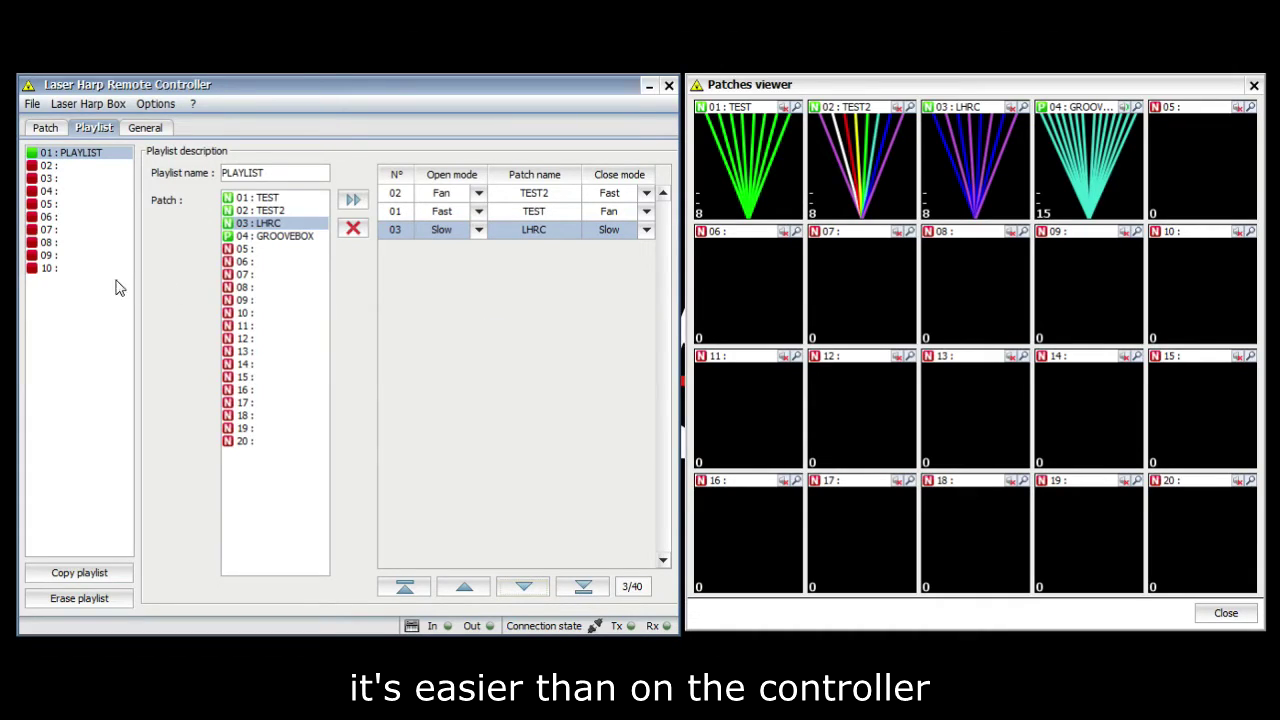
# Review the general controller settings and the beam position options, keeping Front selected.
pyautogui.click(135, 130)
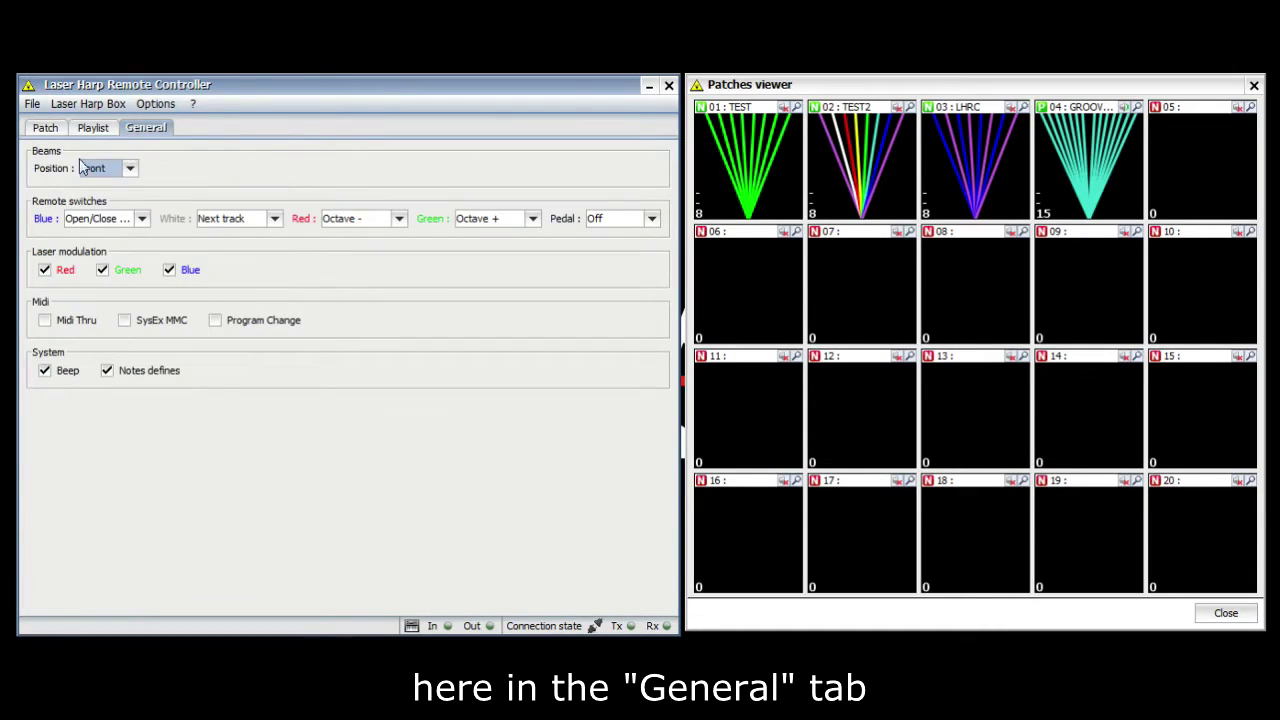
pyautogui.click(131, 172)
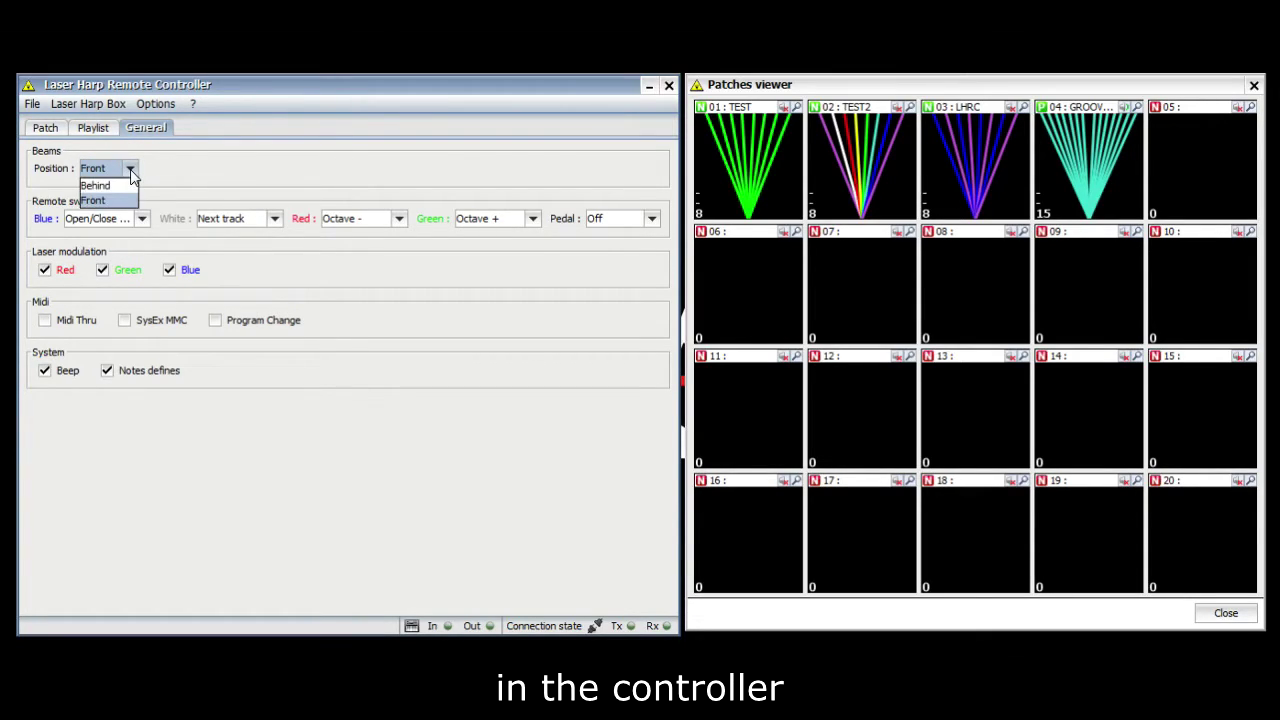
pyautogui.click(116, 203)
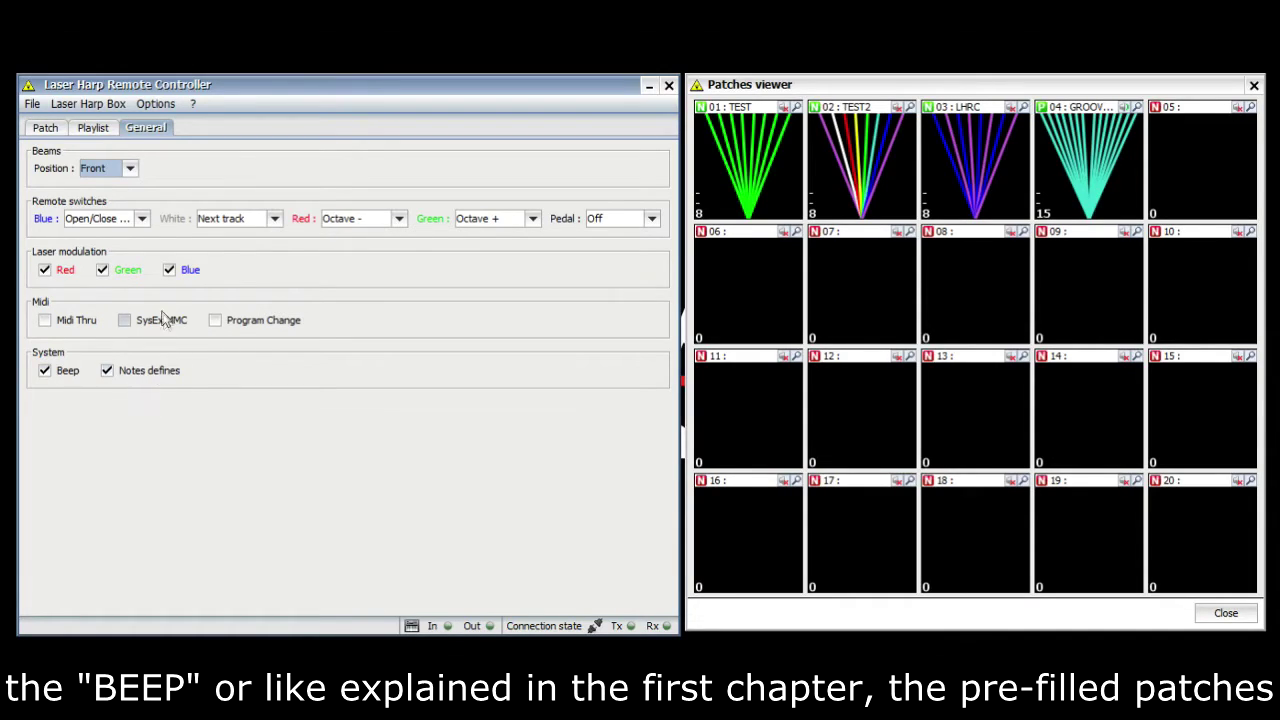
# Return to the patch settings and write the complete configuration to the laser harp box, accepting the overwrite.
pyautogui.click(95, 136)
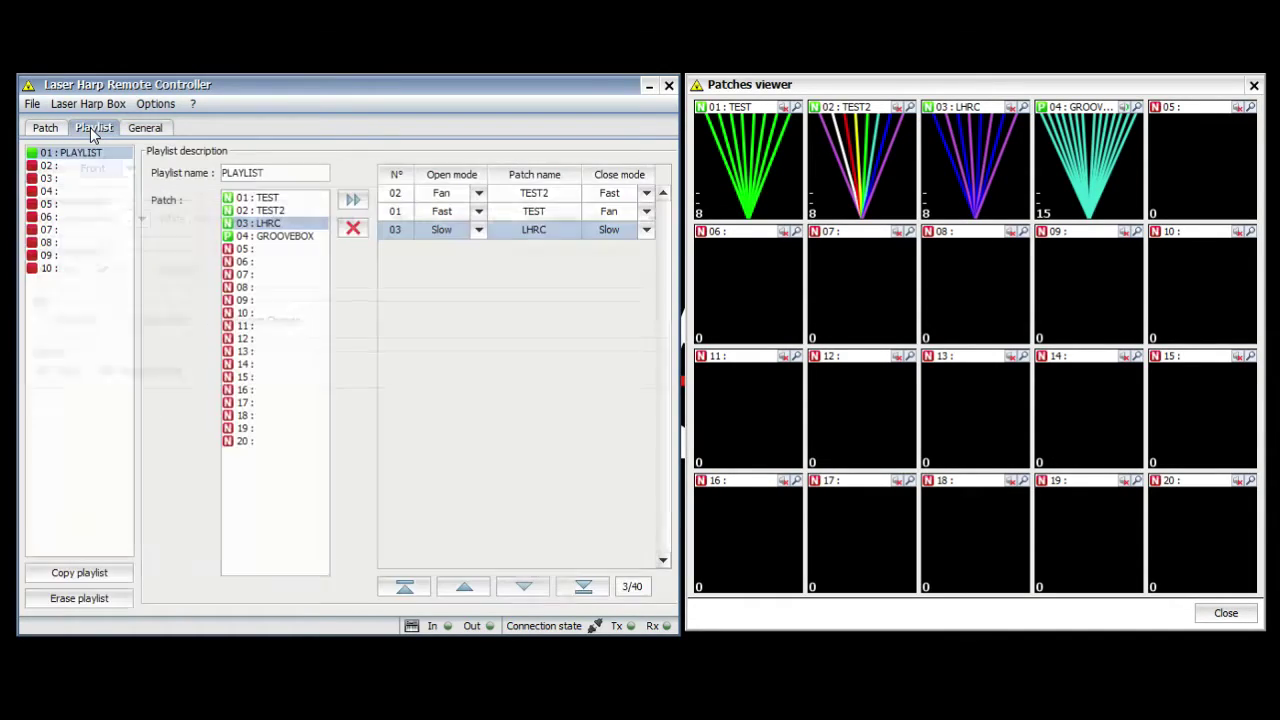
pyautogui.click(40, 131)
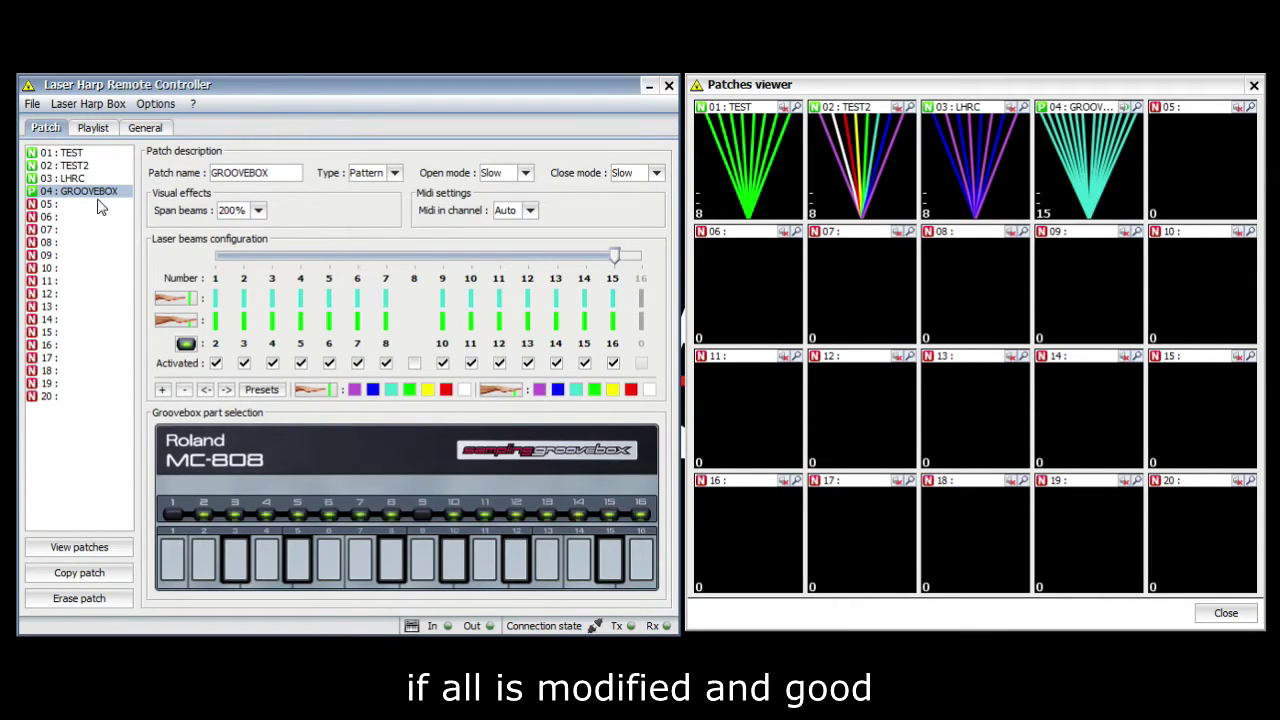
pyautogui.click(73, 101)
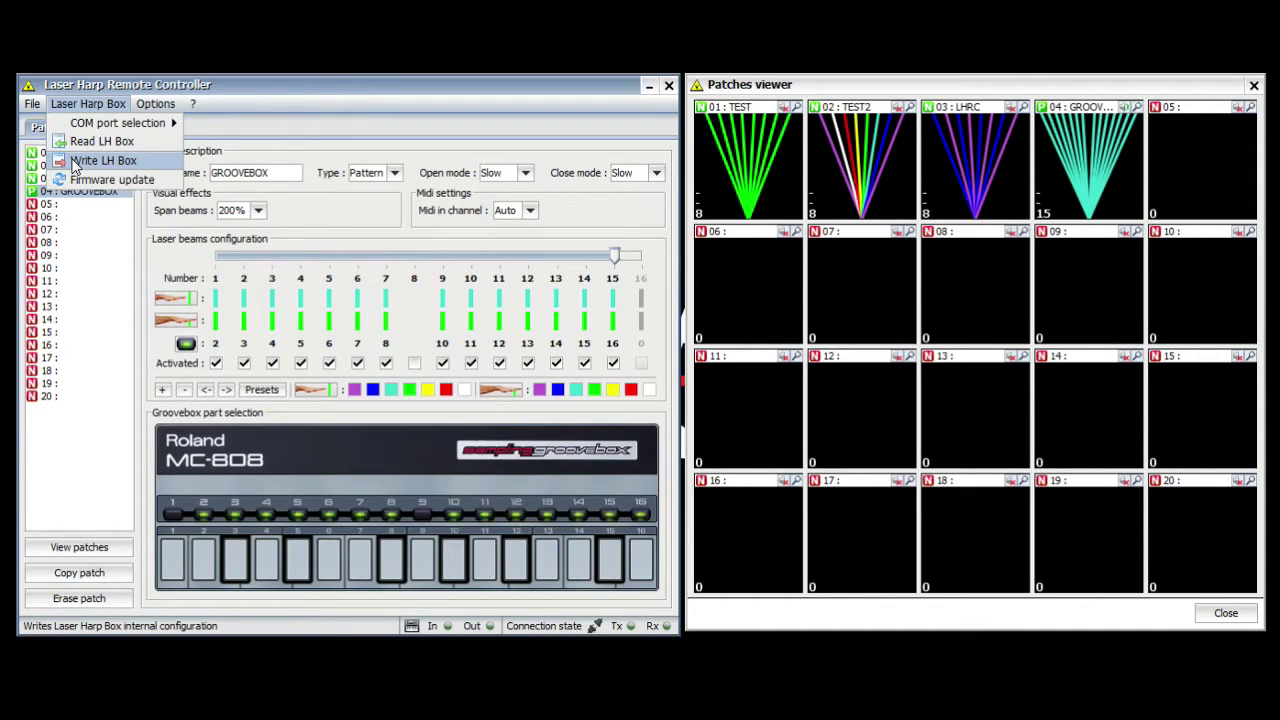
pyautogui.click(74, 167)
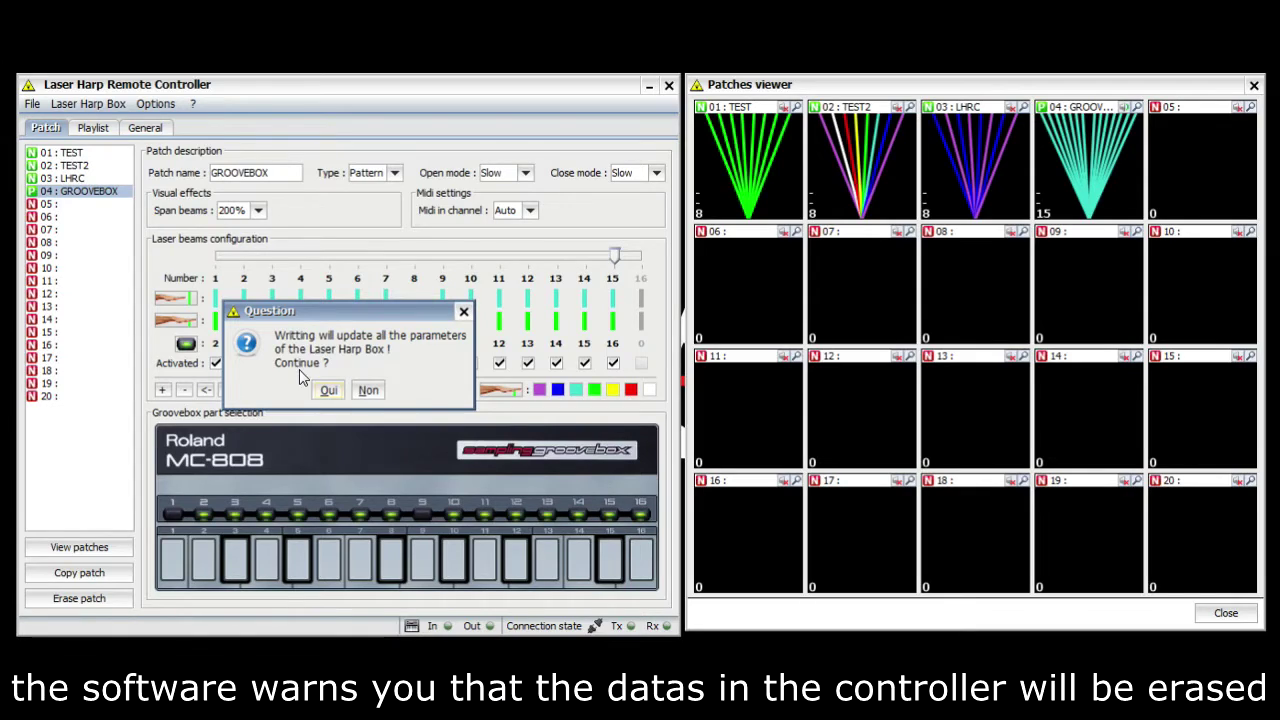
pyautogui.click(325, 391)
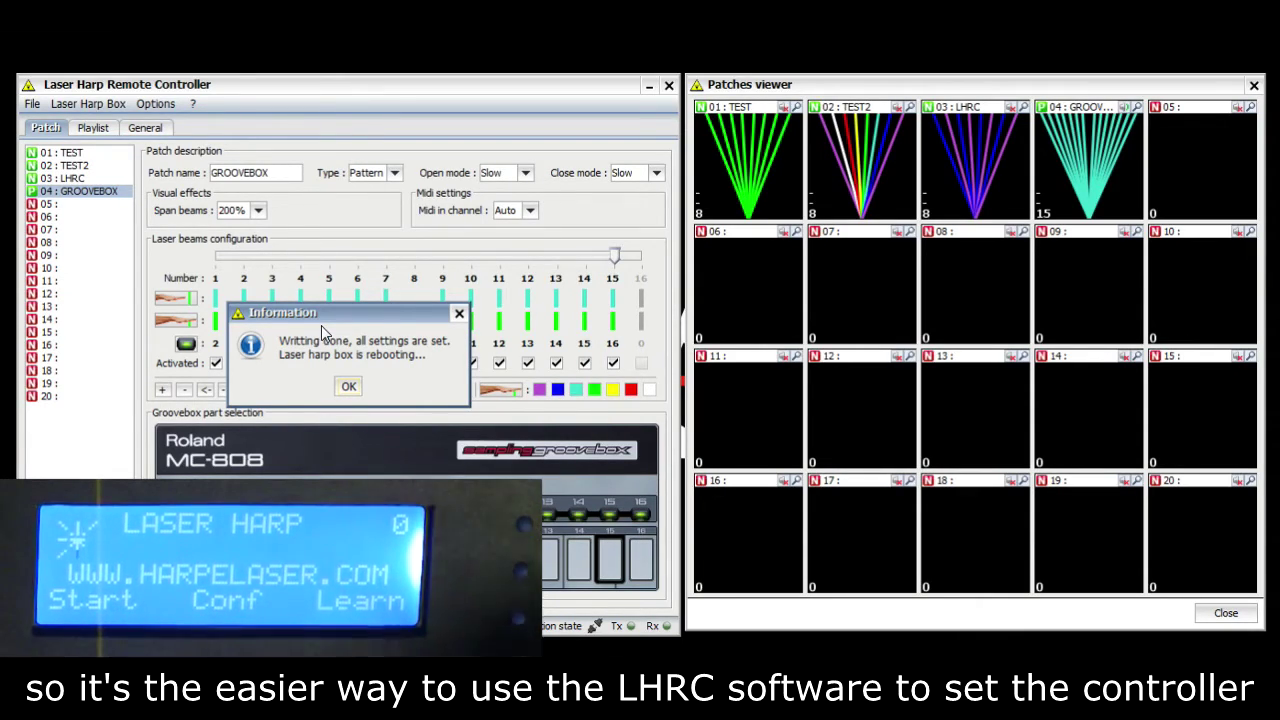
pyautogui.click(343, 388)
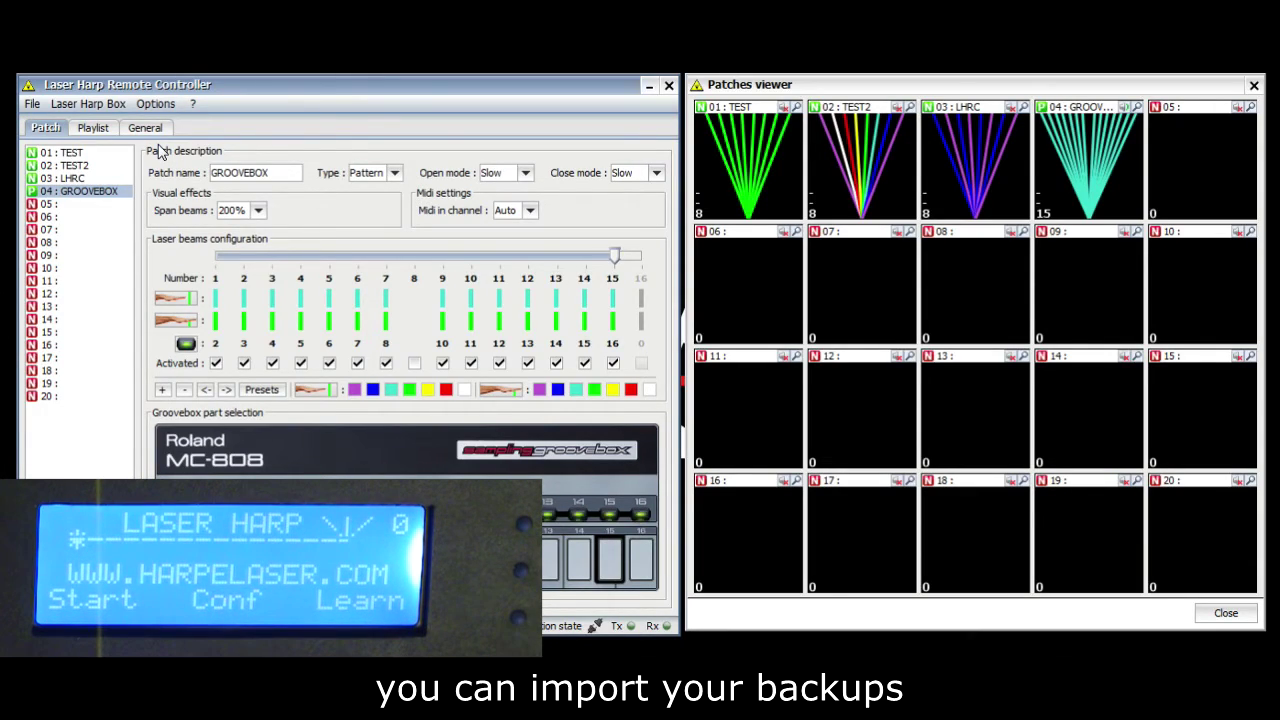
pyautogui.click(110, 106)
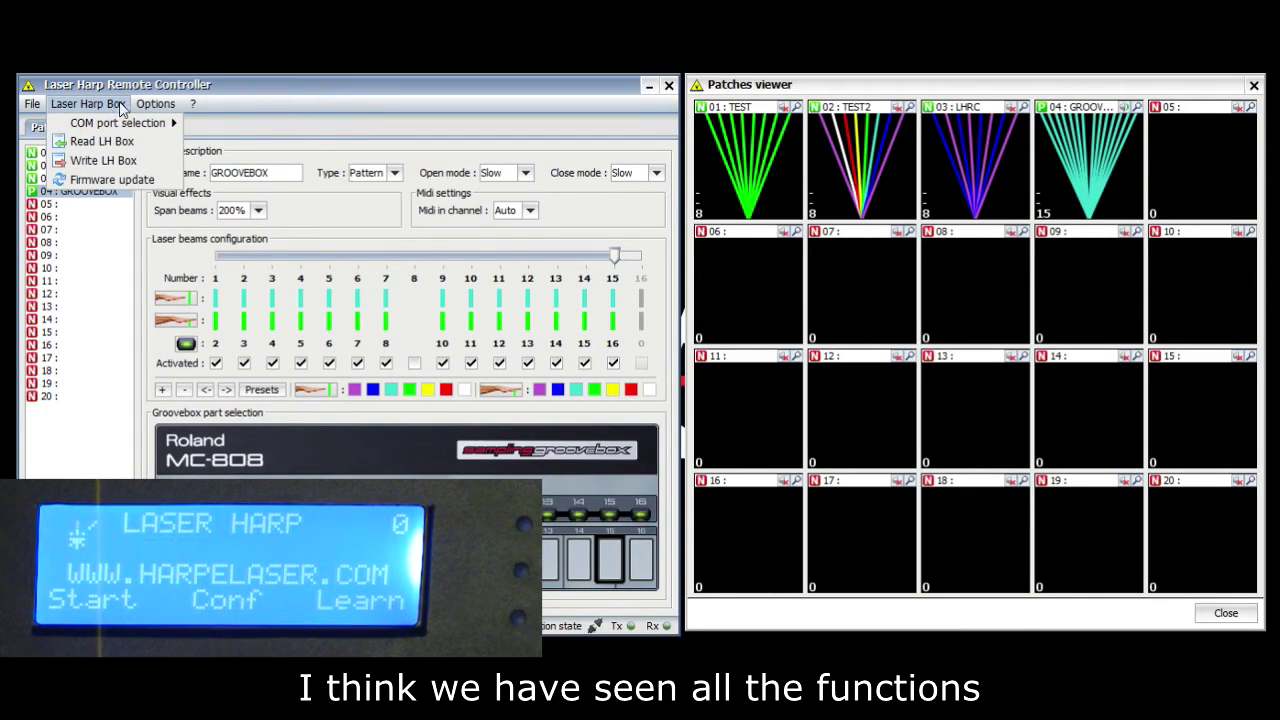
pyautogui.moveTo(139, 107)
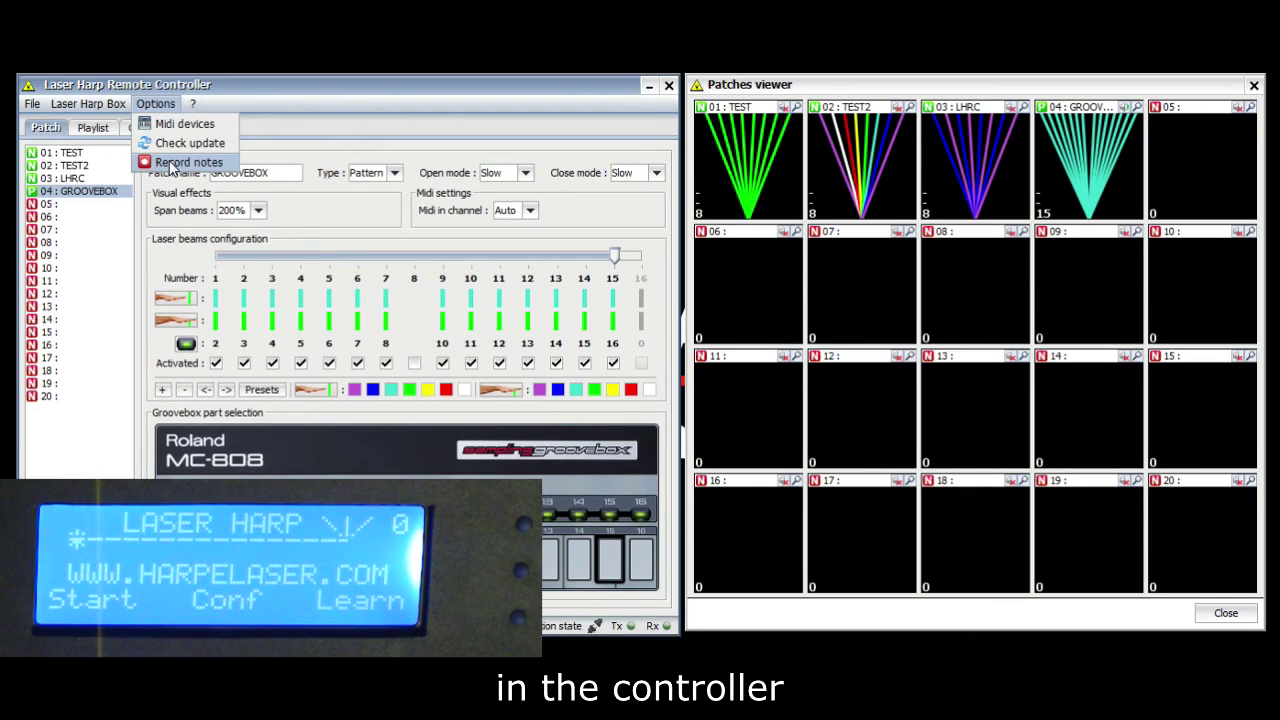
pyautogui.moveTo(30, 103)
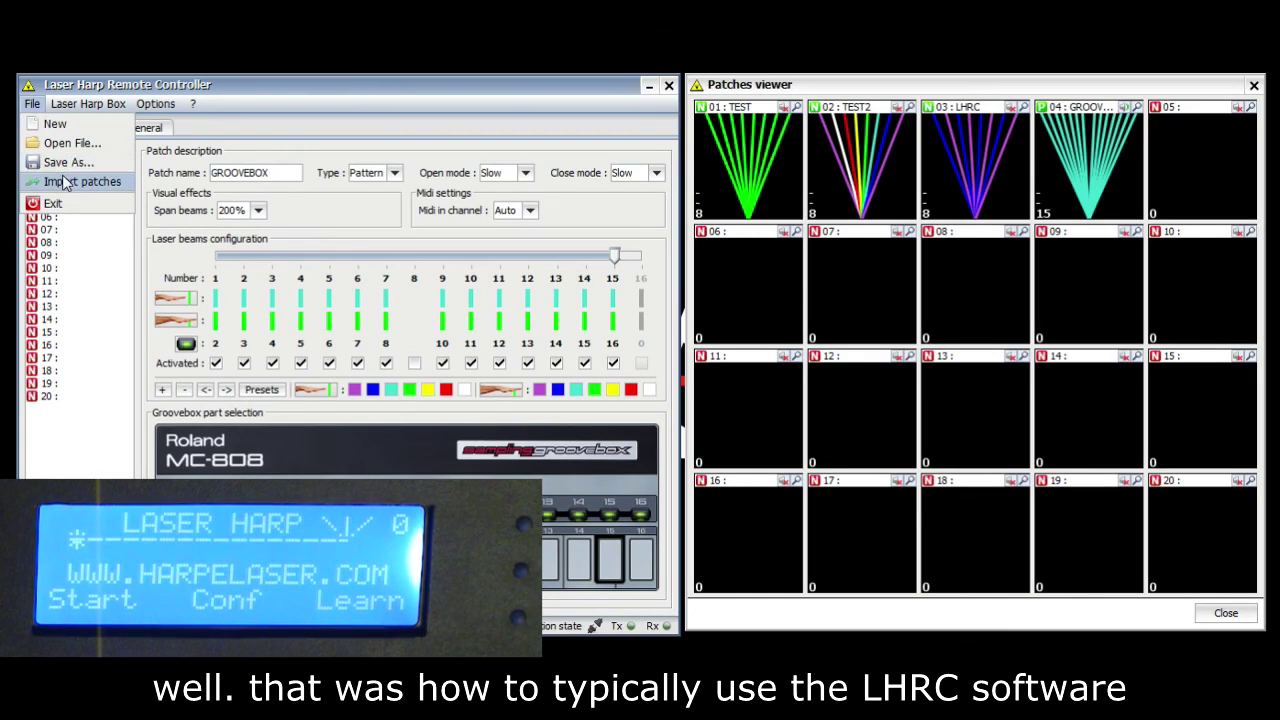
pyautogui.click(127, 80)
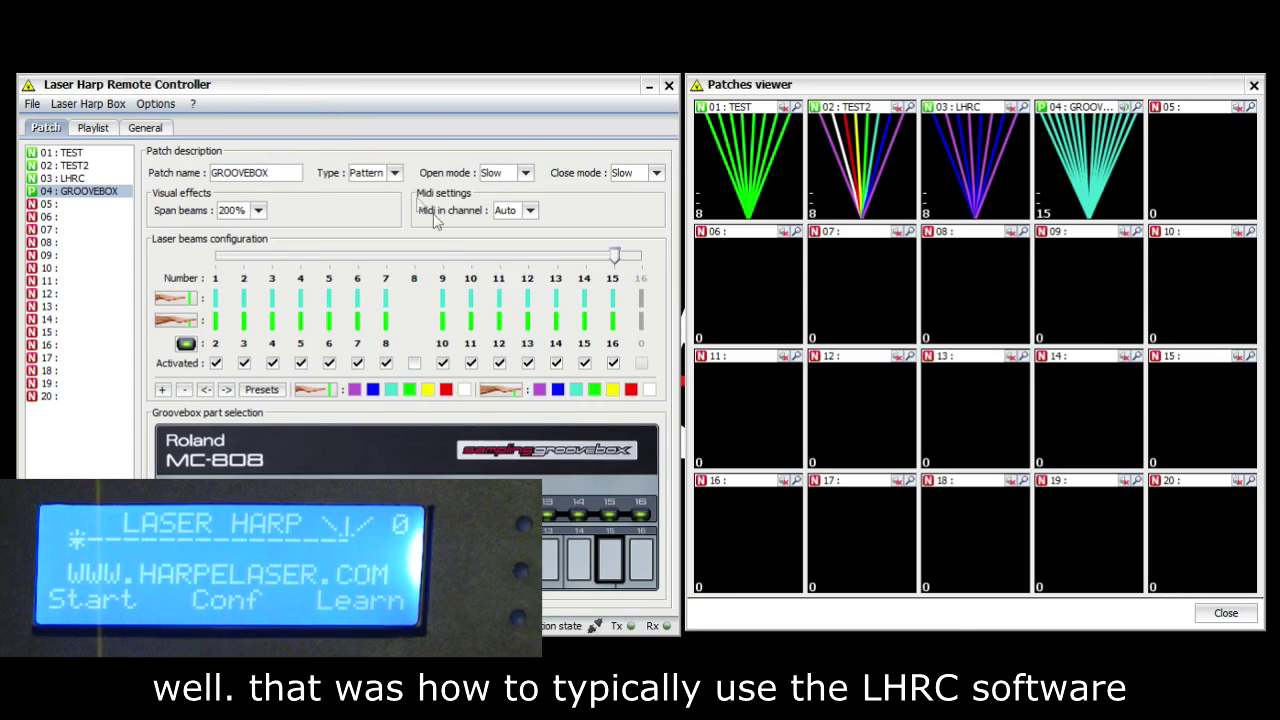